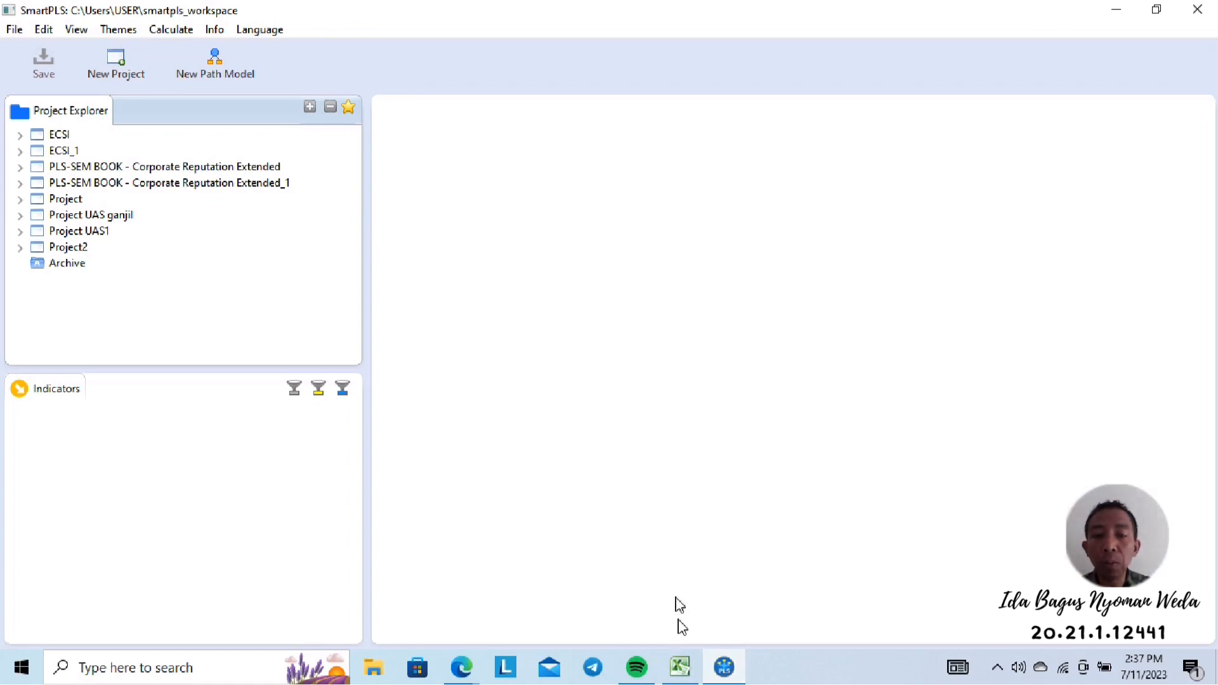
Switch to Excel and copy the questionnaire data with its indicator headers, range B6:P93
mouse_move(678, 667)
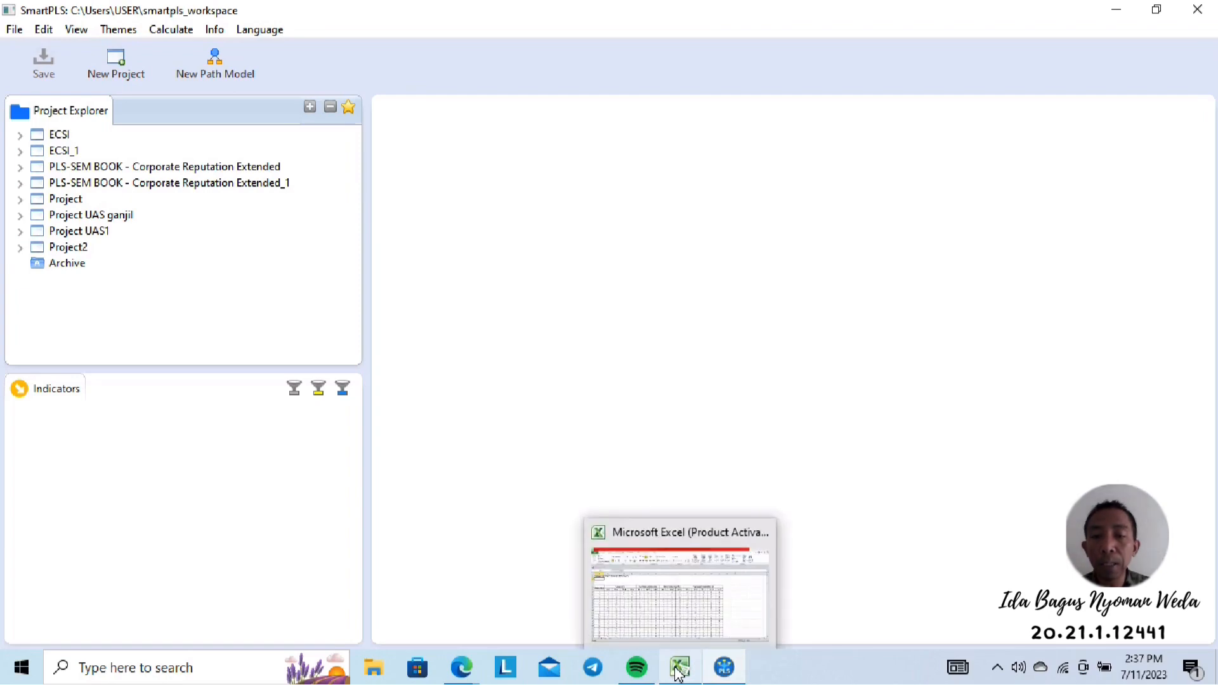
left_click(678, 670)
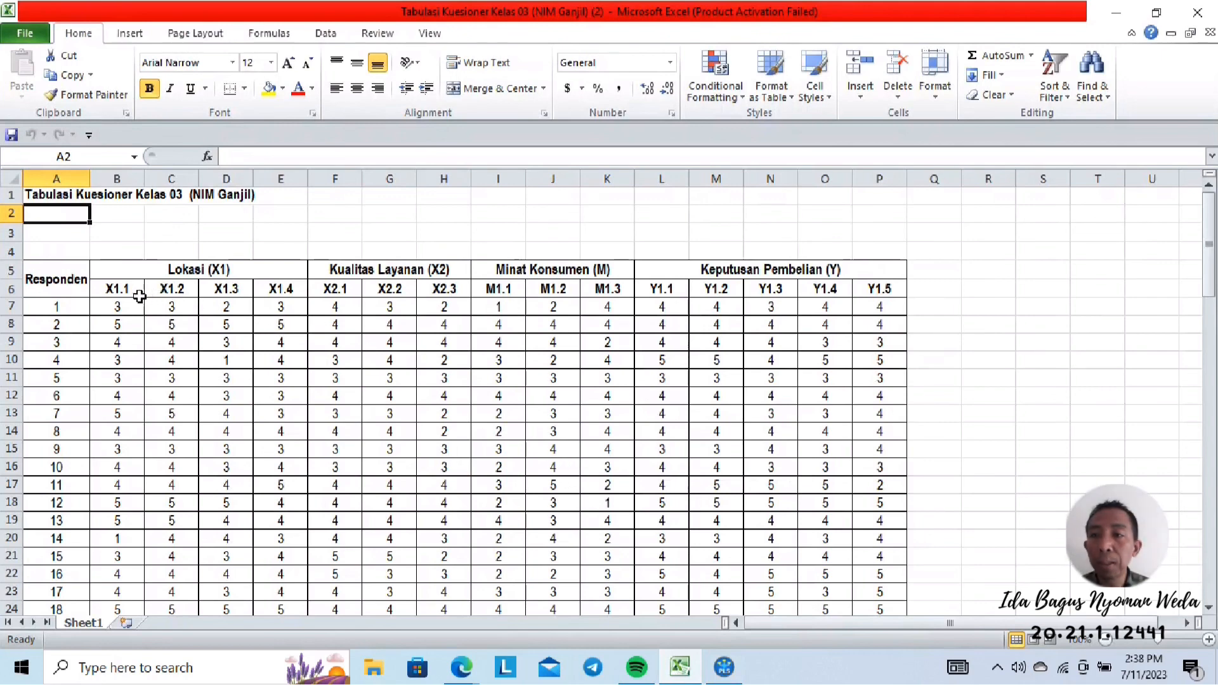
left_click_drag(121, 290, 888, 536)
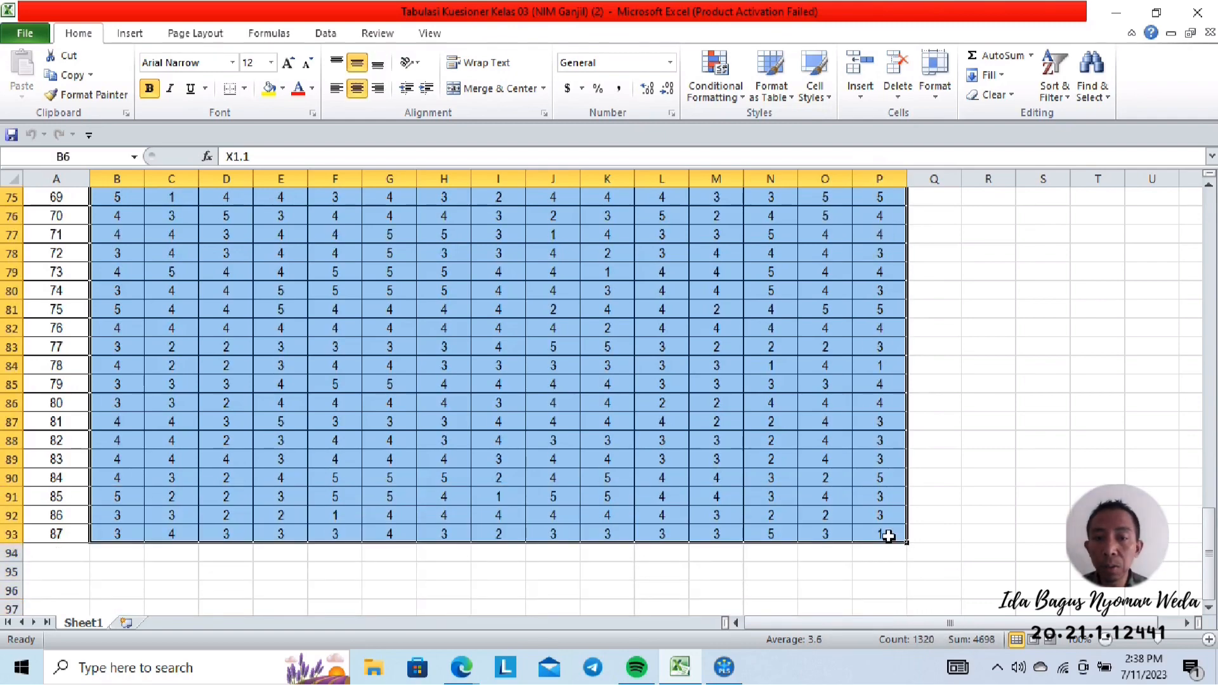
key("ctrl+c")
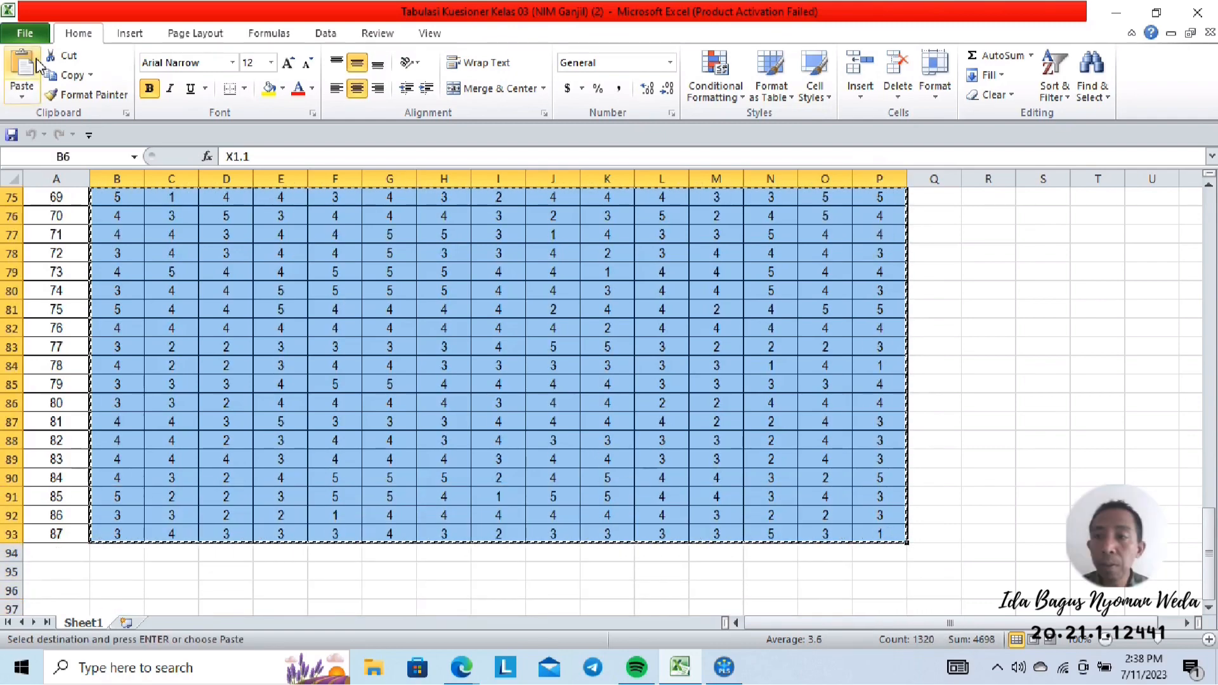
Create a blank workbook and paste the copied questionnaire data starting at cell A1
left_click(26, 34)
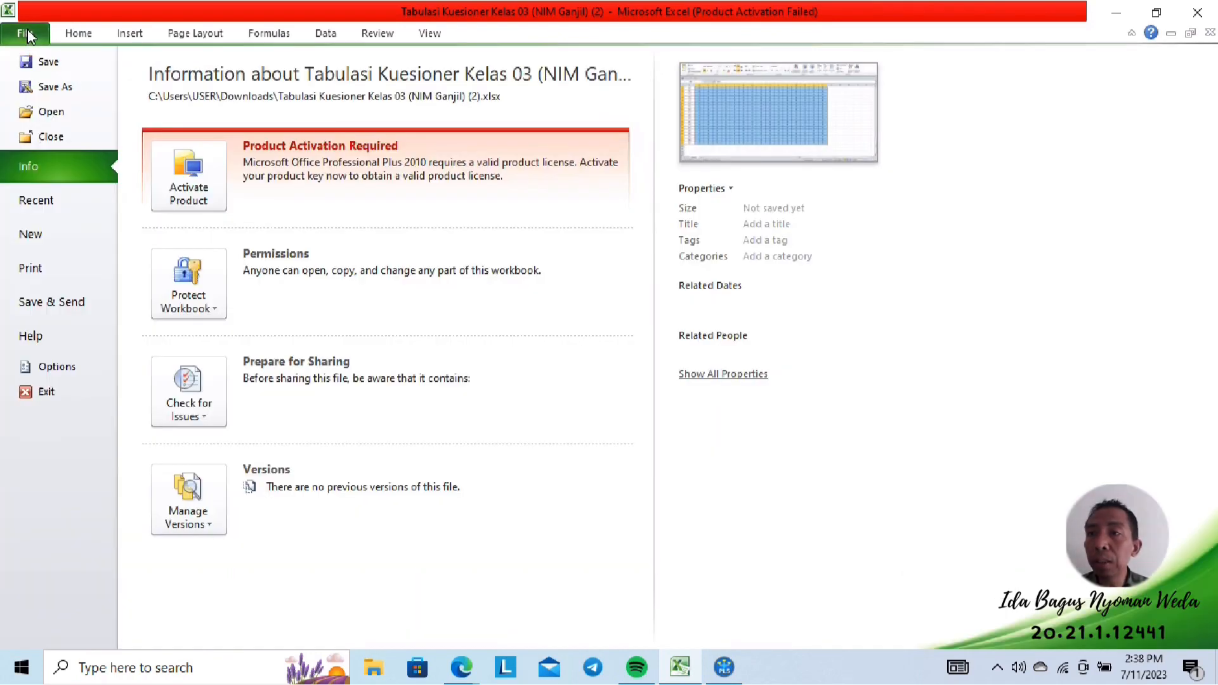
left_click(40, 236)
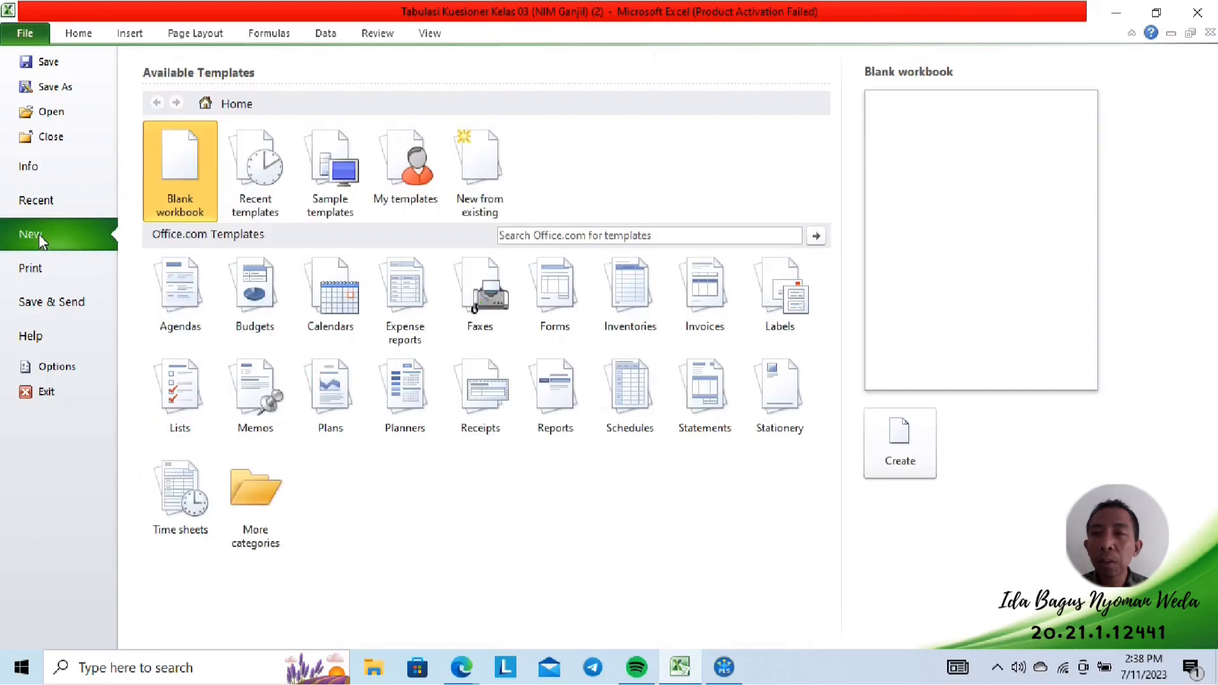
left_click(930, 448)
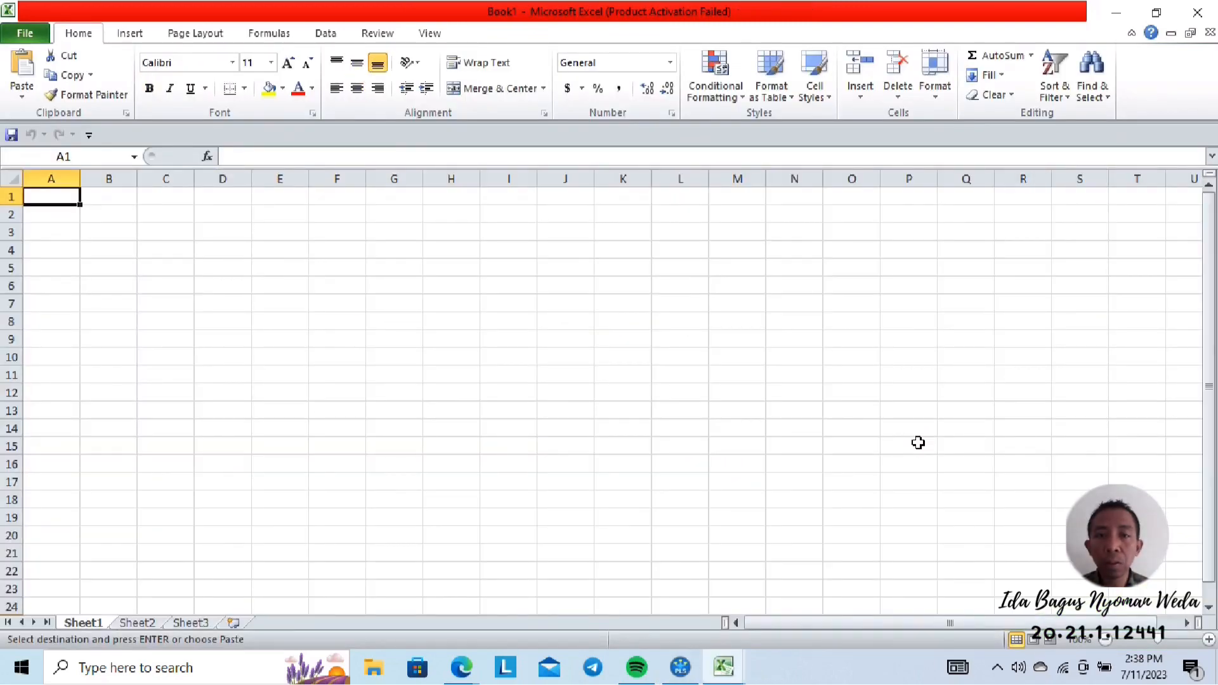
key("ctrl+v")
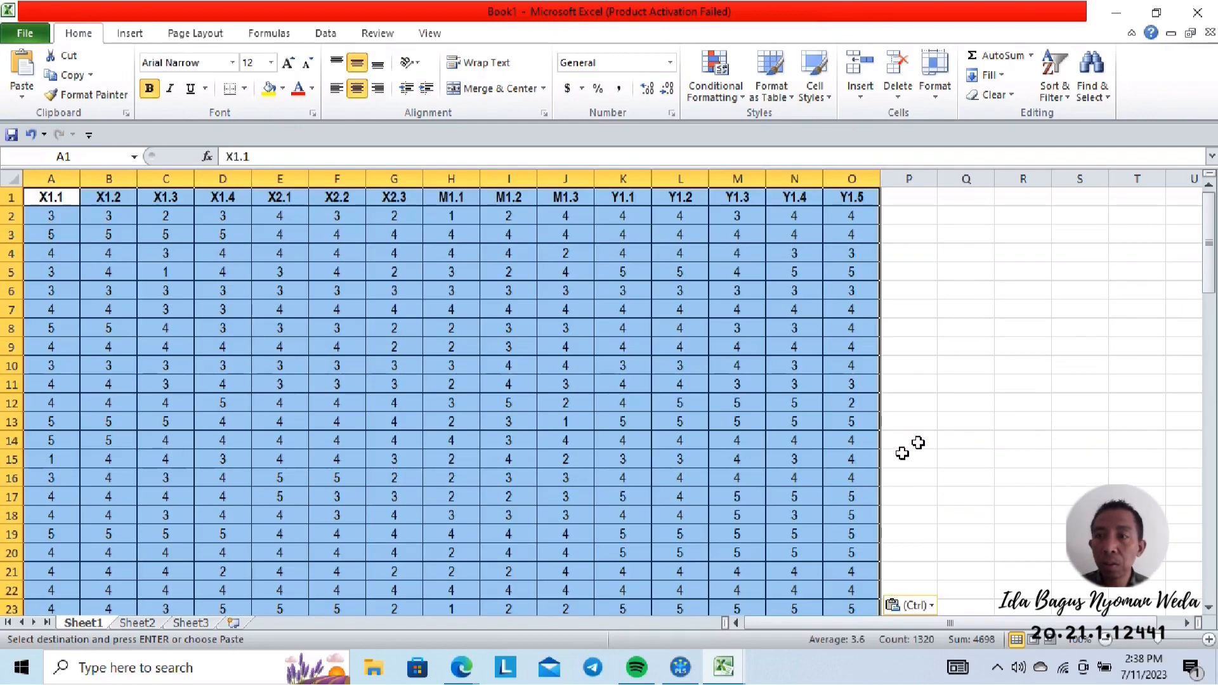
Delete the empty worksheets Sheet2 and Sheet3 from the new workbook
left_click(148, 626)
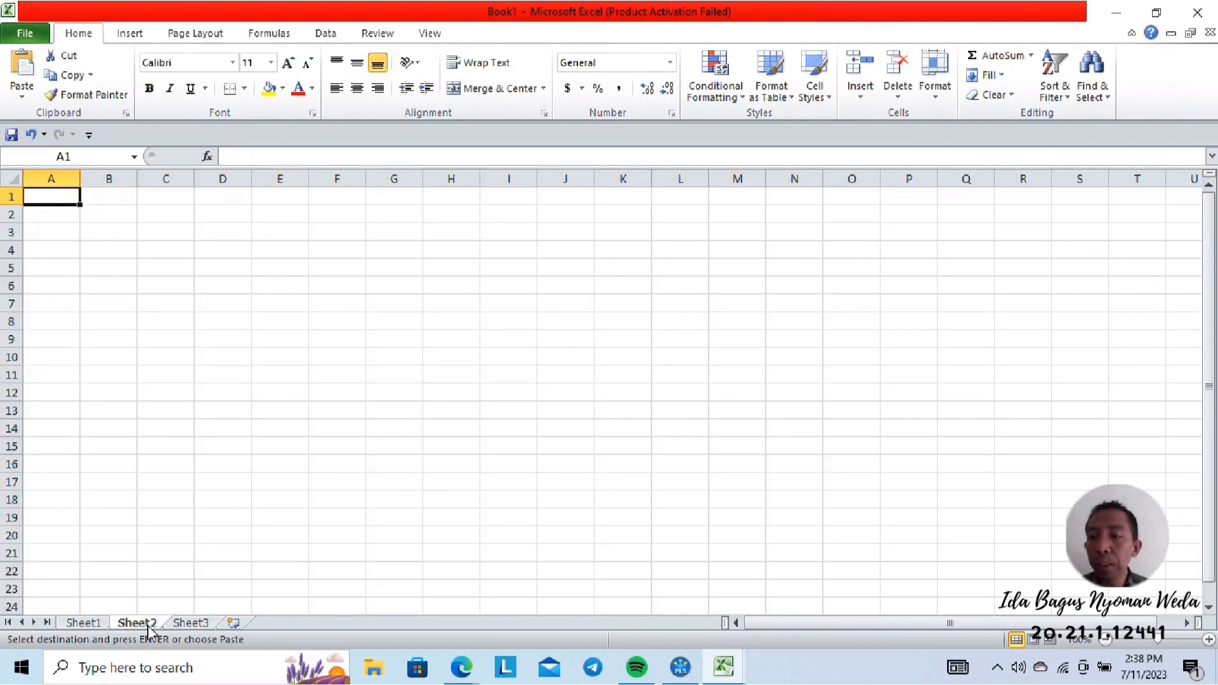
right_click(150, 628)
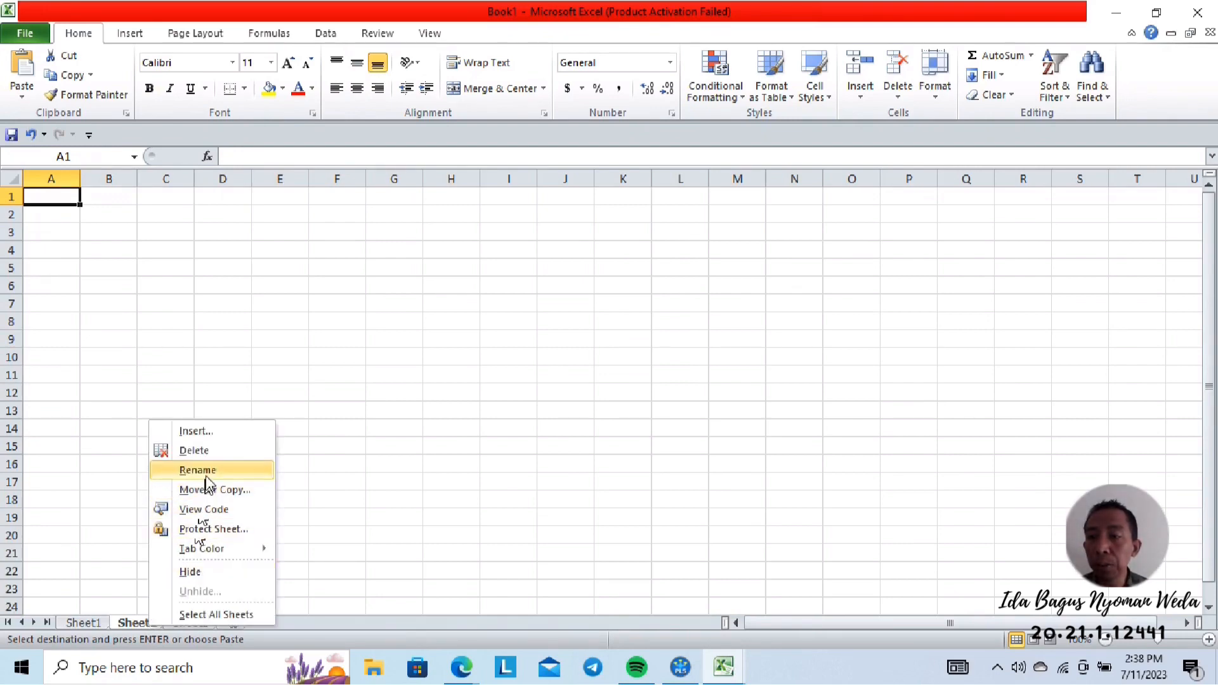
left_click(202, 450)
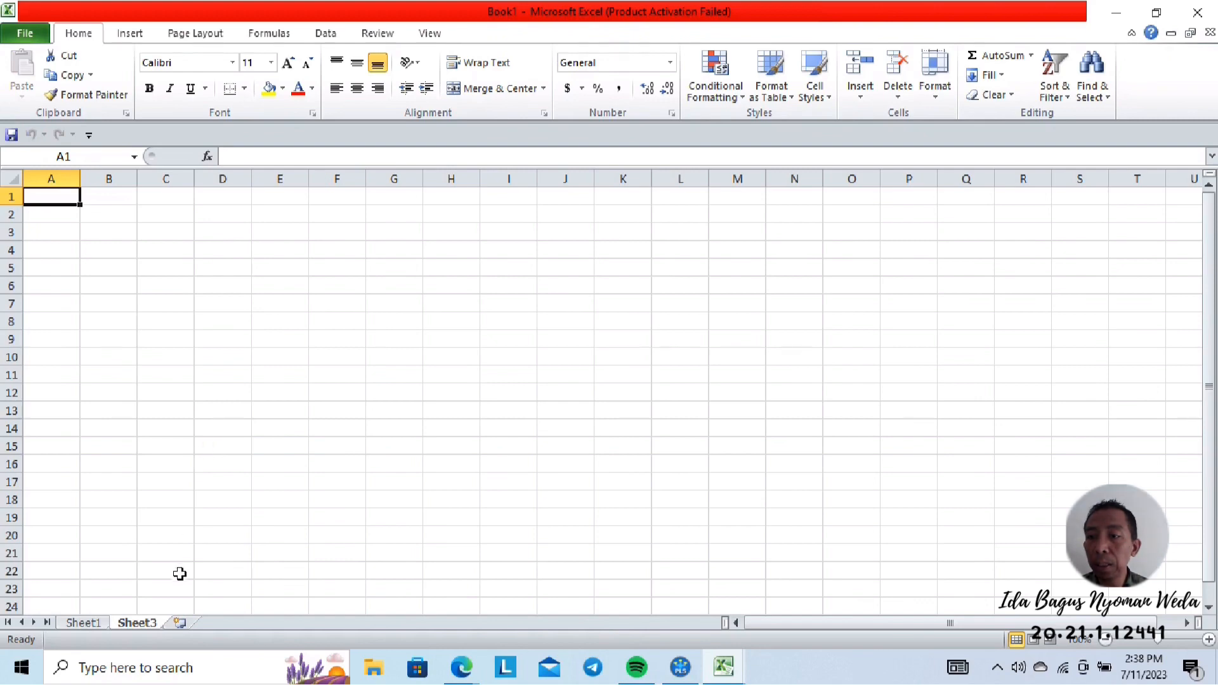
right_click(144, 624)
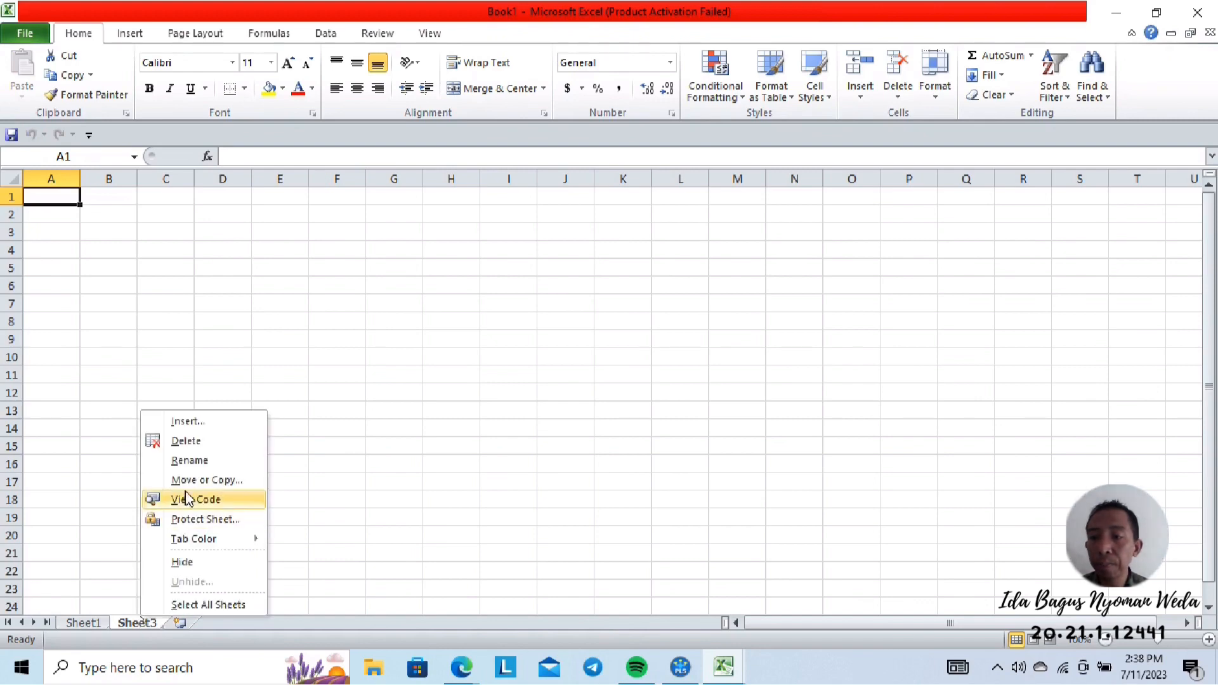
left_click(198, 444)
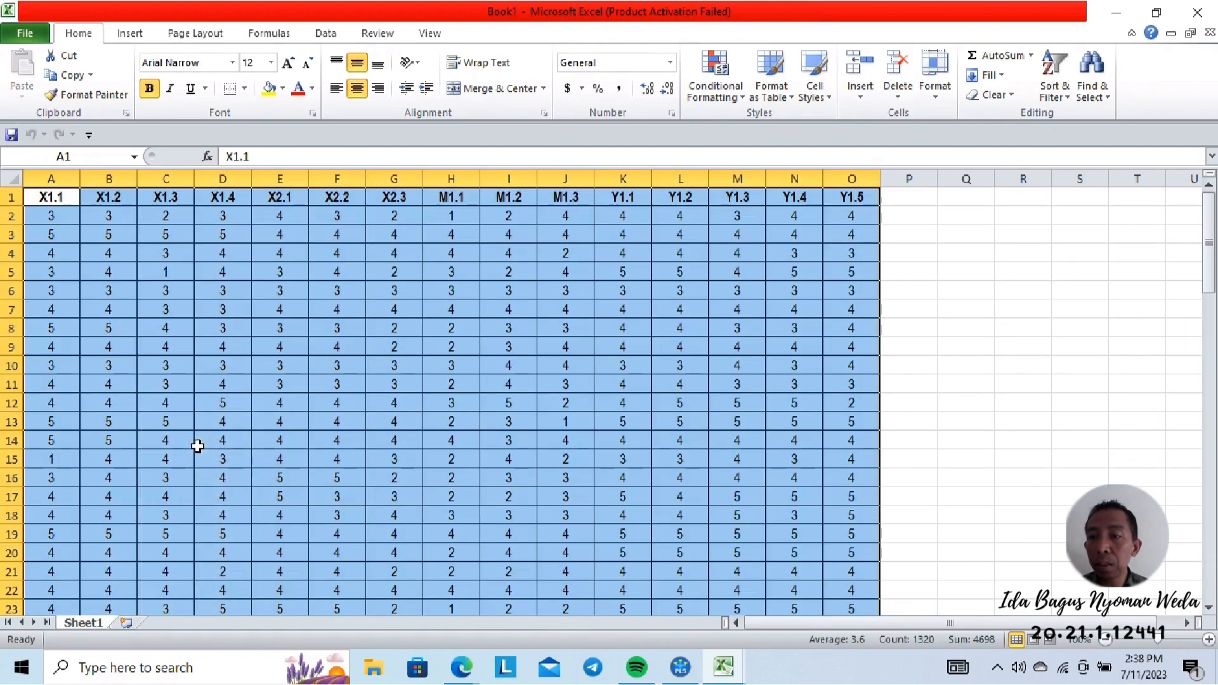
Start saving the workbook under a new name and enter Project UAS as the file name
left_click(25, 33)
left_click(51, 82)
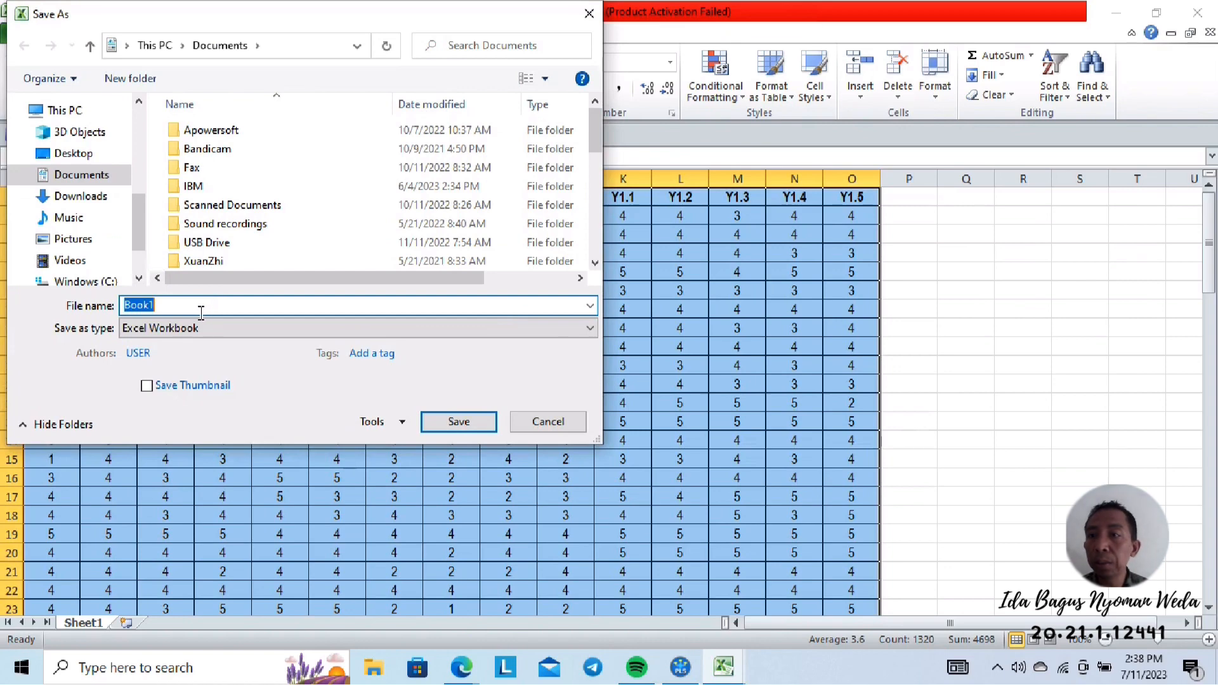
type("pROJECT")
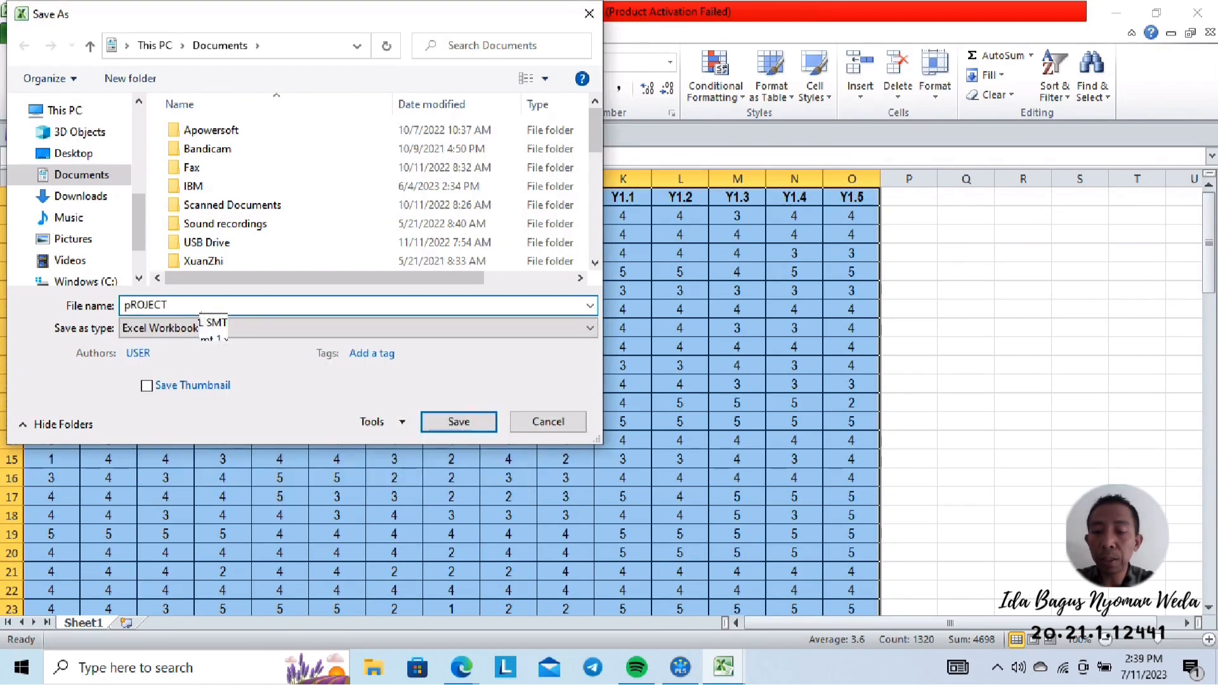
key("BackSpace")
key("BackSpace")
key("BackSpace")
key("BackSpace")
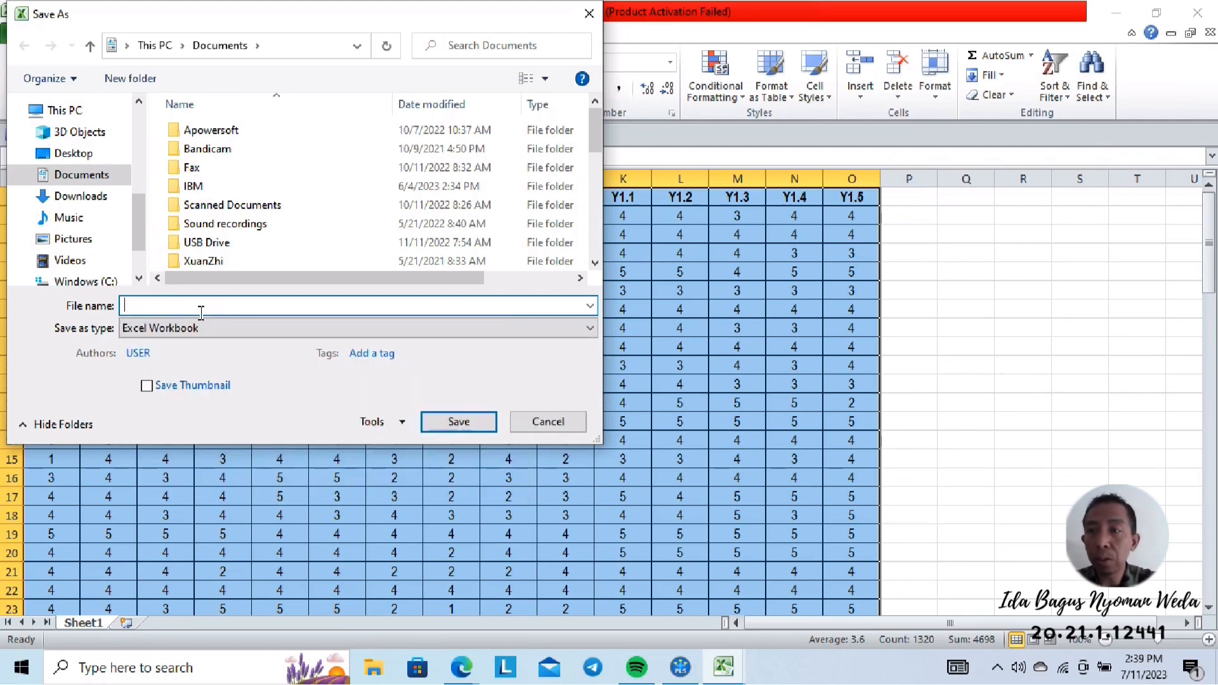
key("Caps_Lock")
type("Pro")
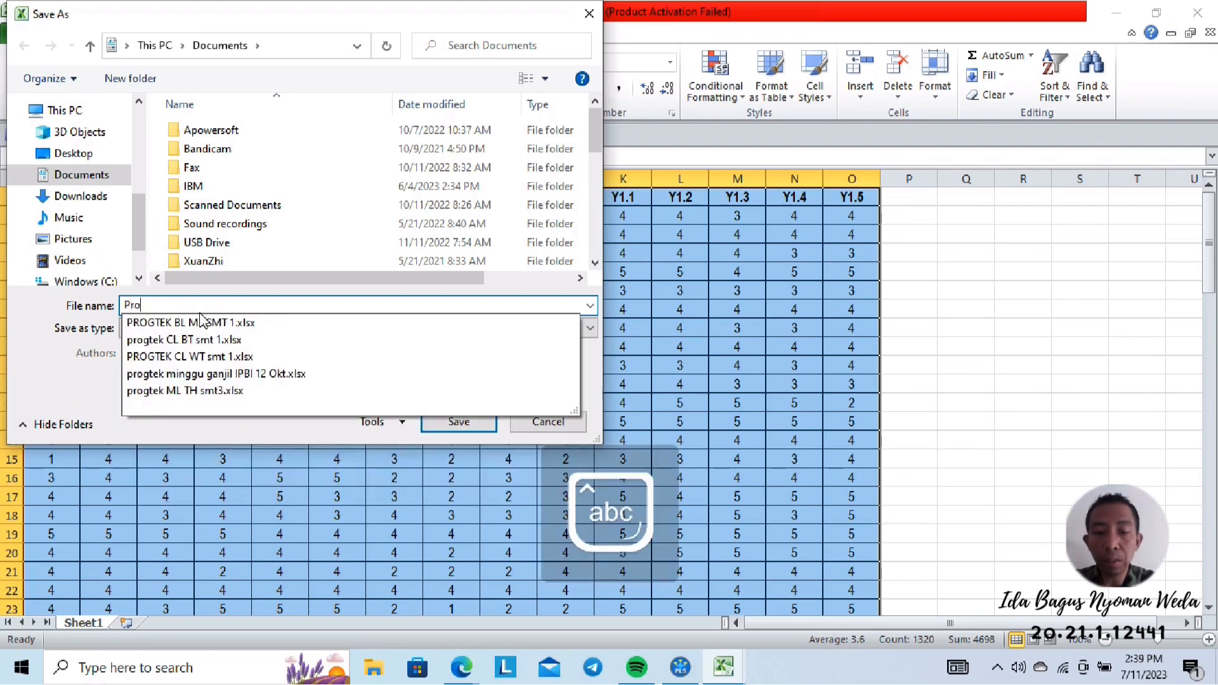
type("ject UAS")
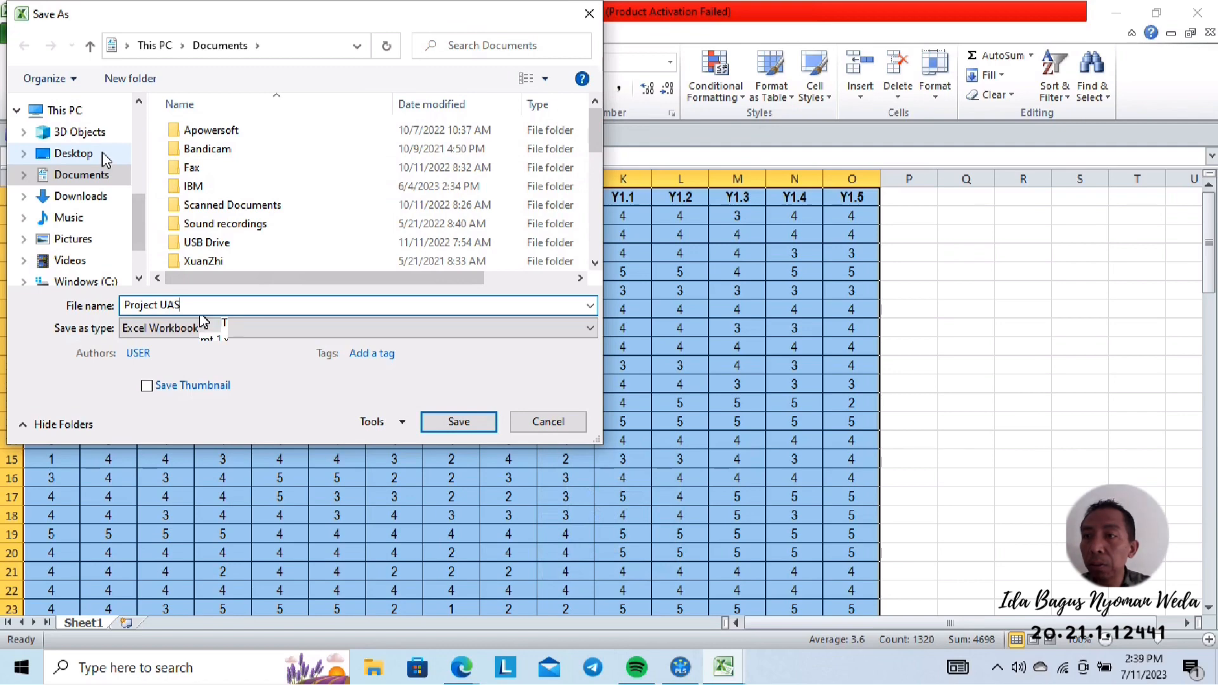
Save the file as CSV (Comma delimited) in Desktop > STIMI > Semester 6 > ANALISIS, keeping the CSV format
left_click(75, 154)
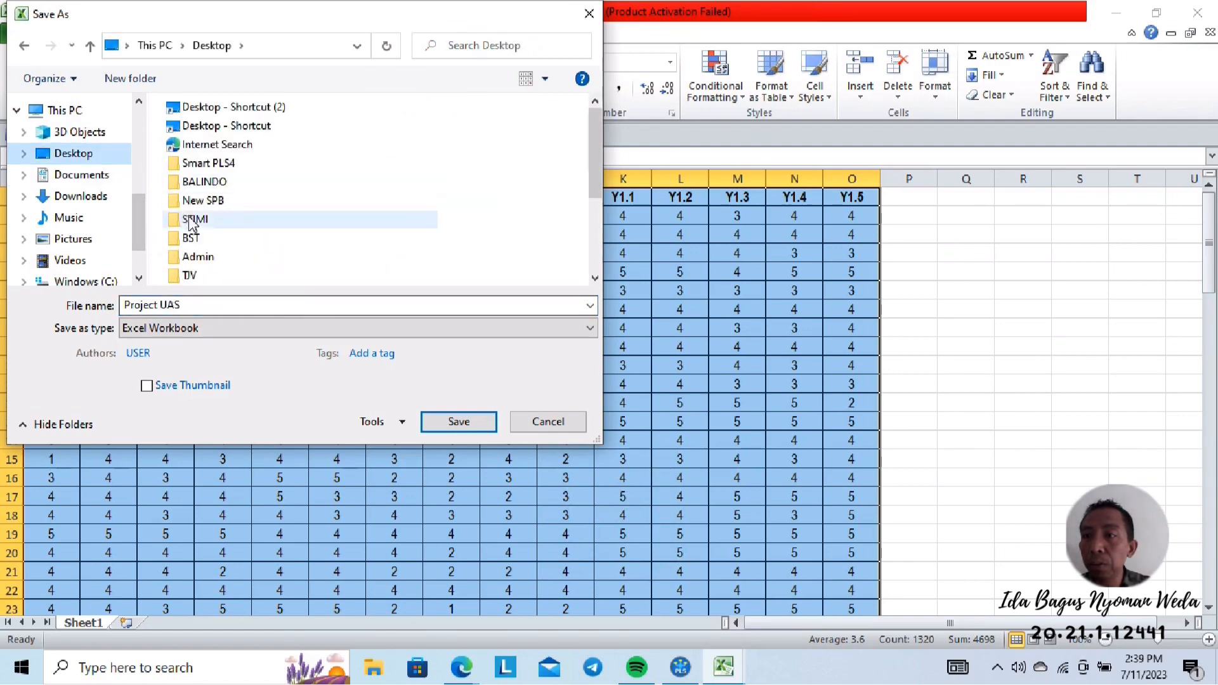
double_click(192, 221)
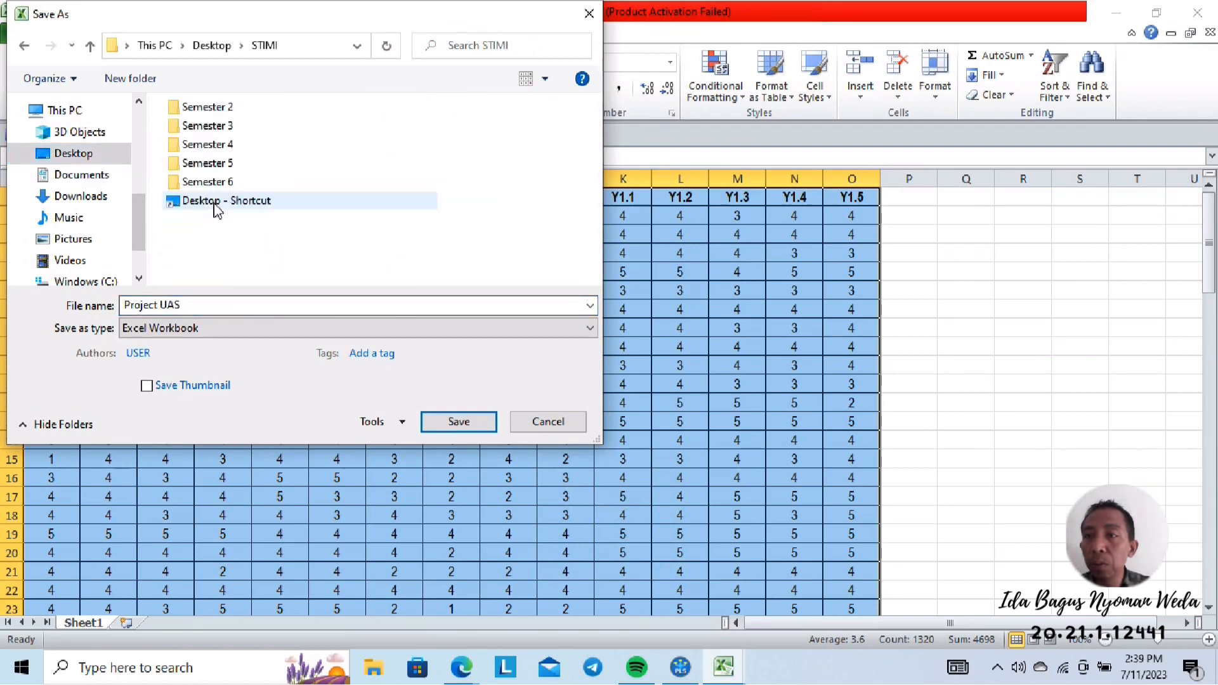
double_click(209, 182)
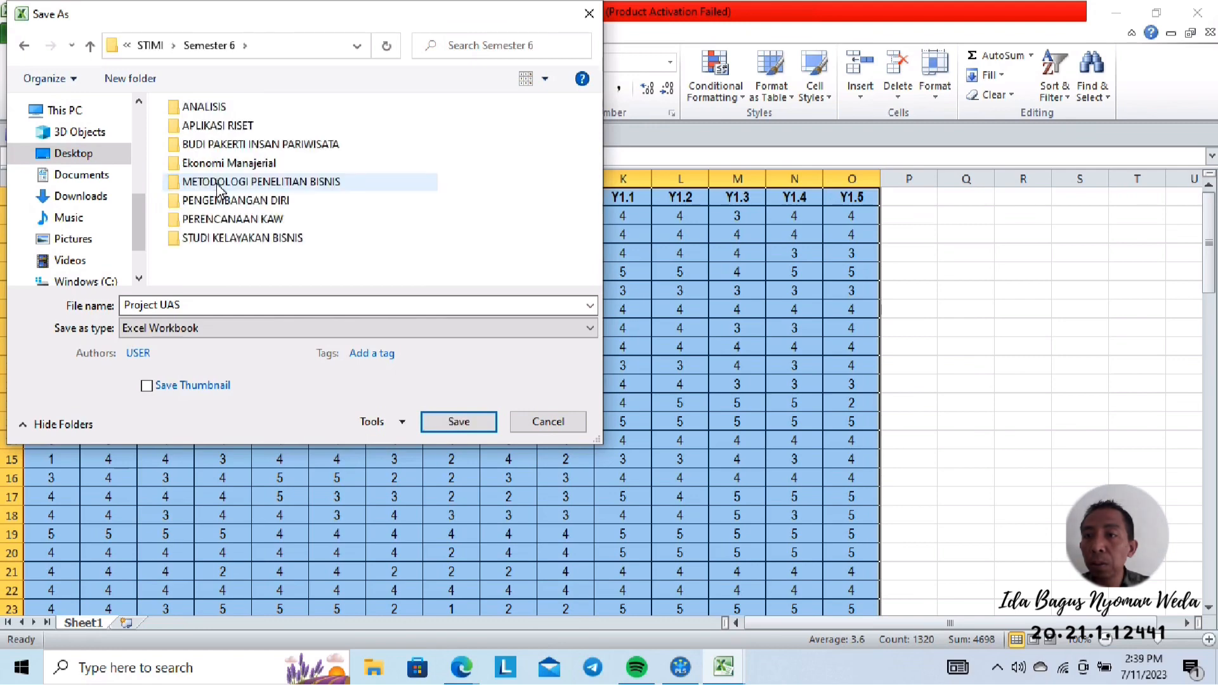
double_click(222, 108)
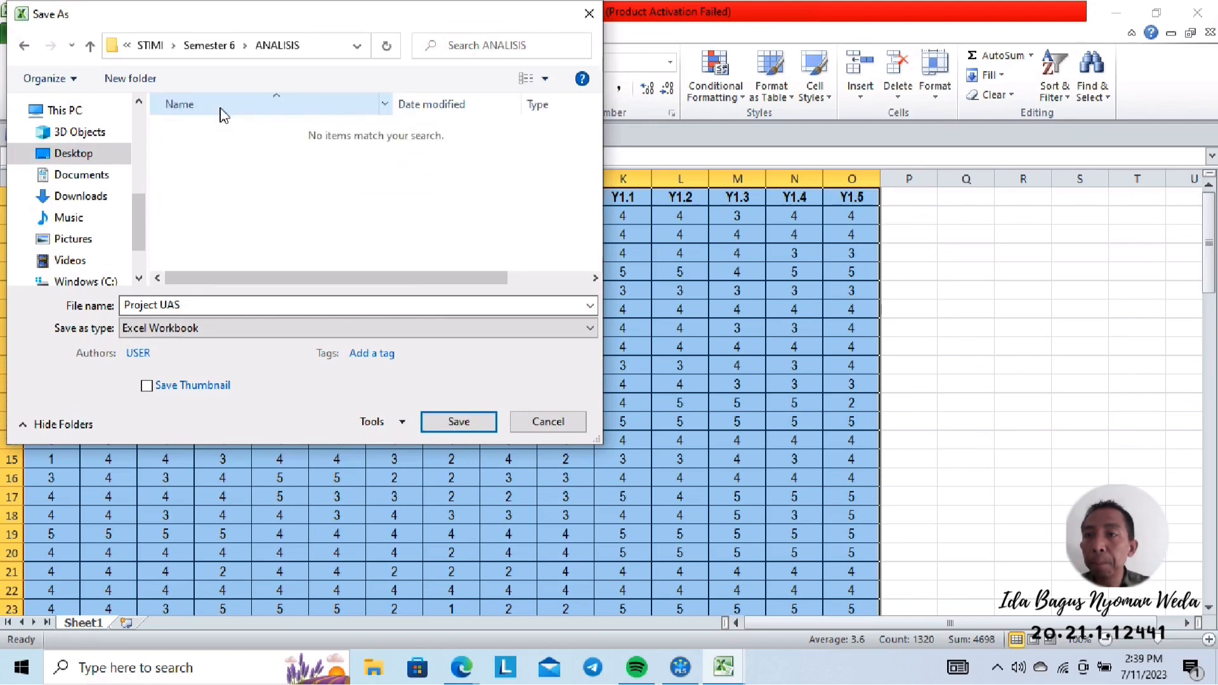
left_click(198, 328)
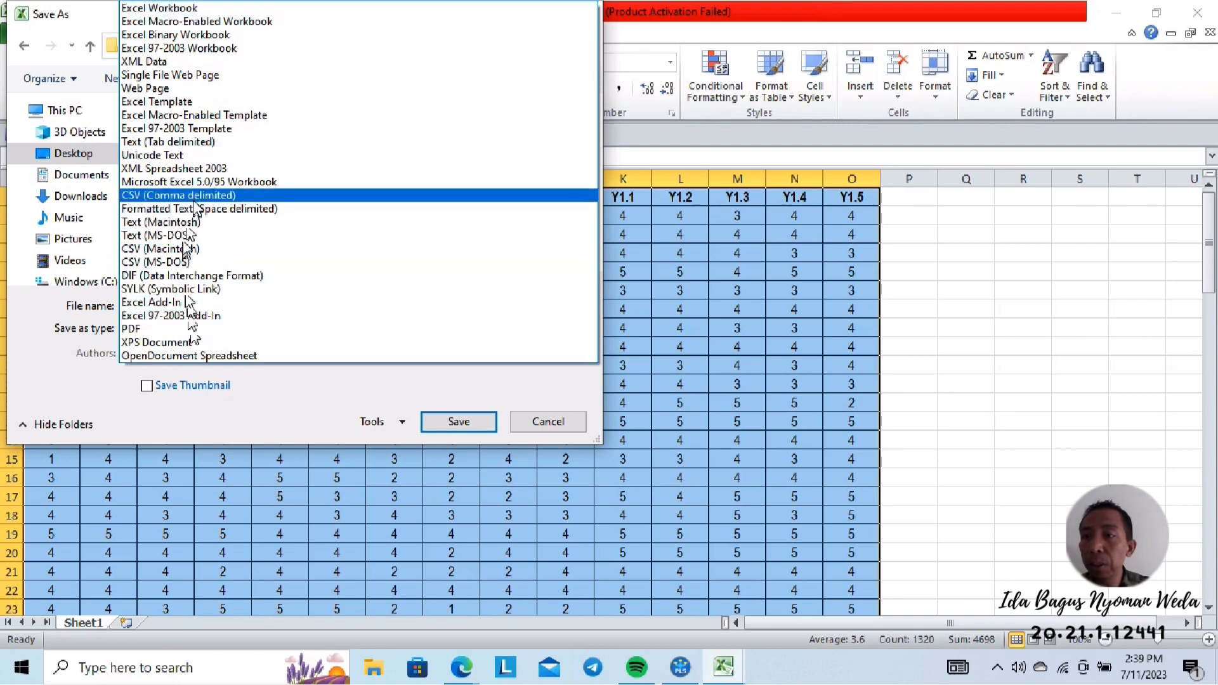
left_click(190, 195)
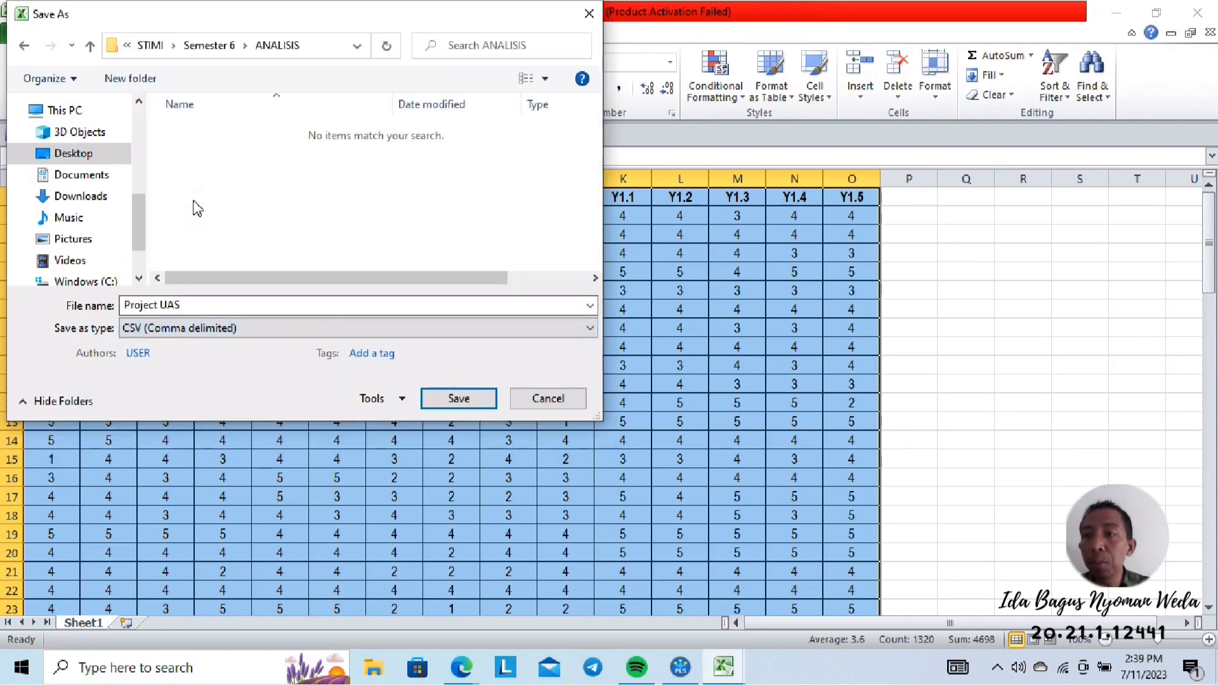
left_click(453, 401)
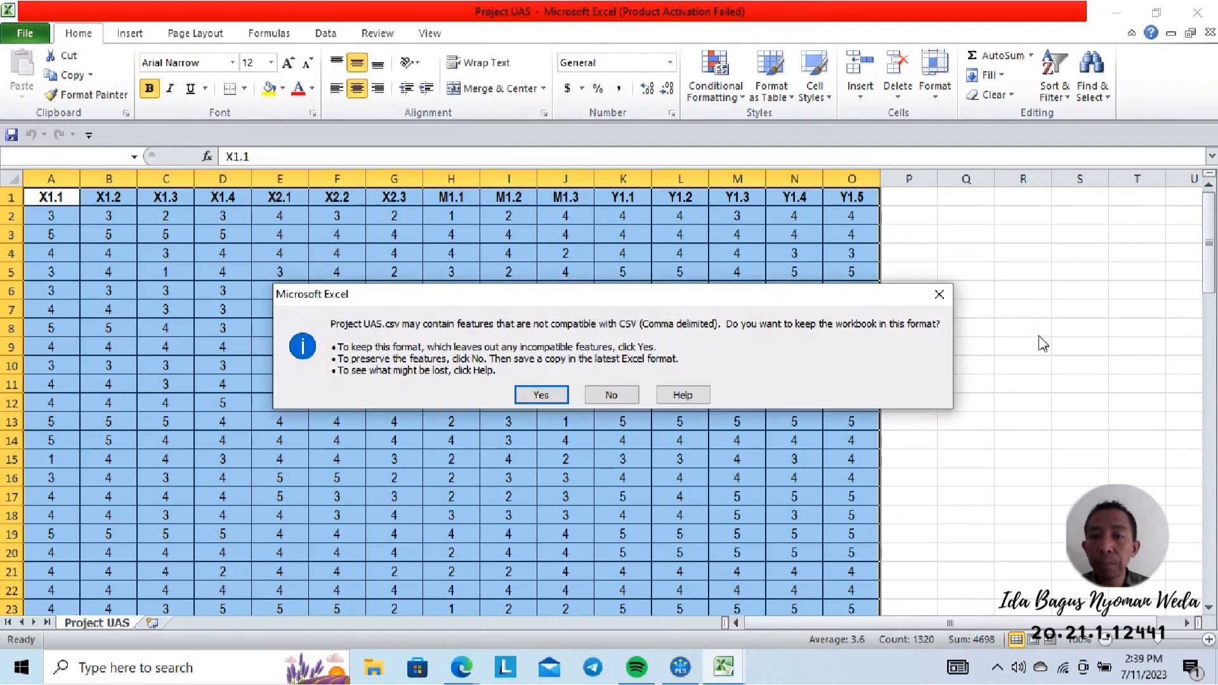
left_click(538, 394)
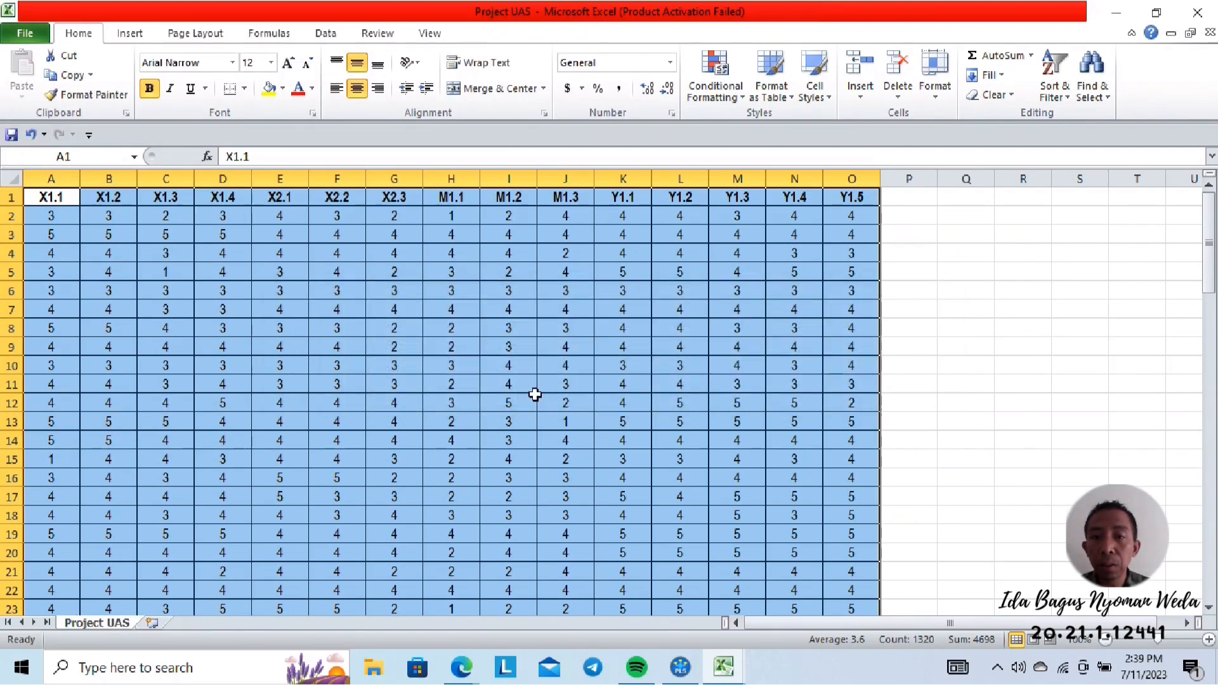
Switch to SmartPLS and create a new project named Project UAS
left_click(680, 666)
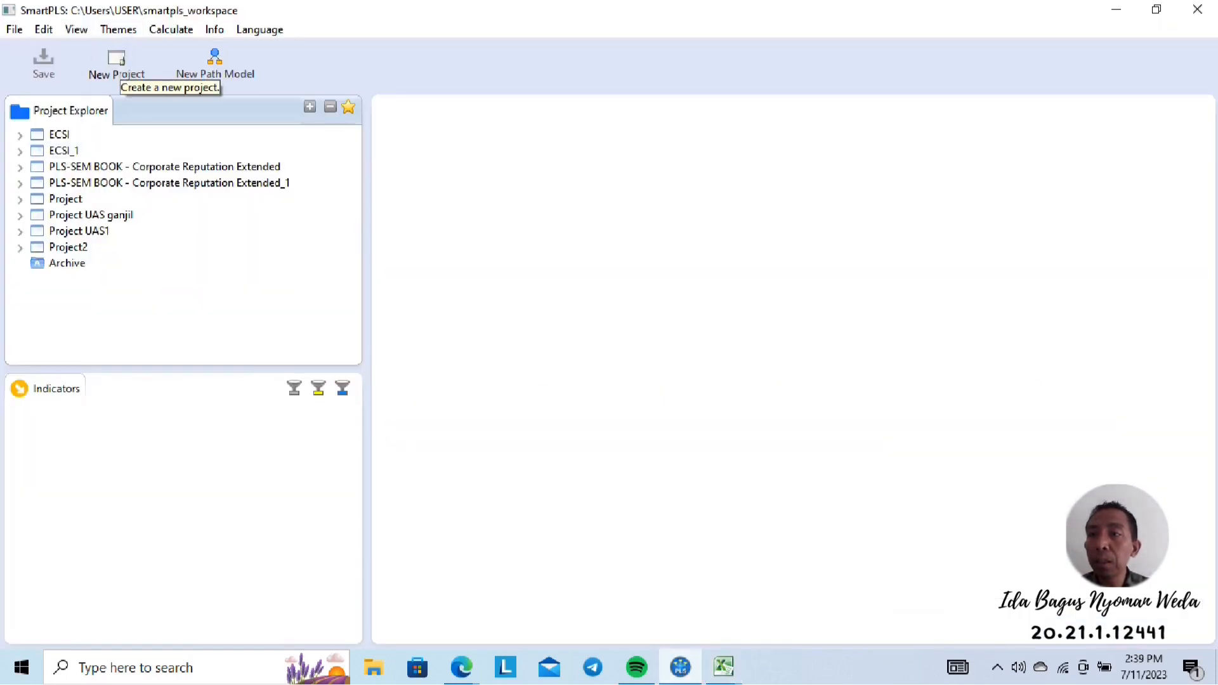
left_click(121, 62)
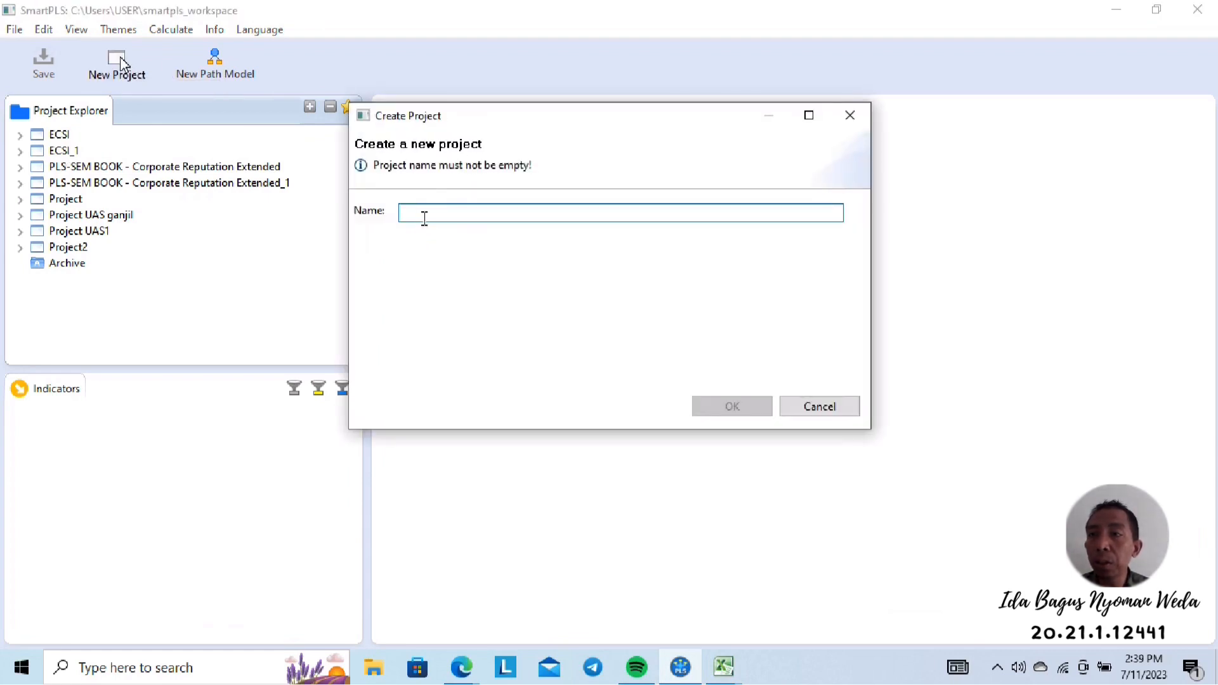
type("P")
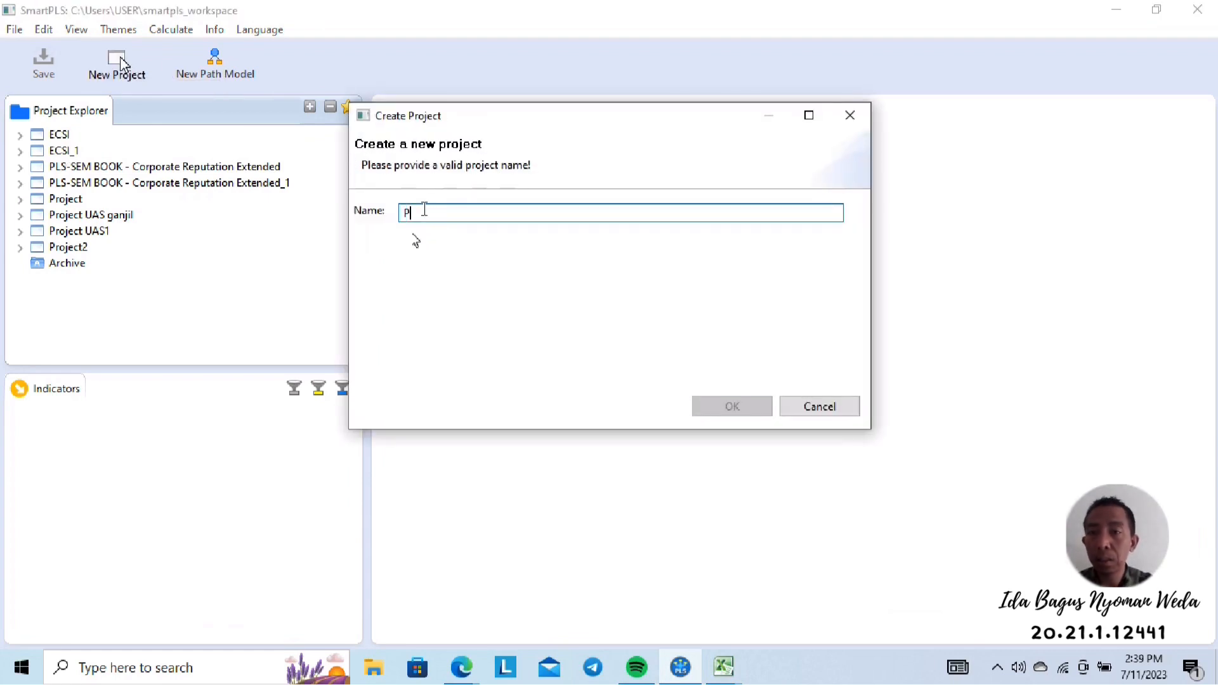
type("roject UAS")
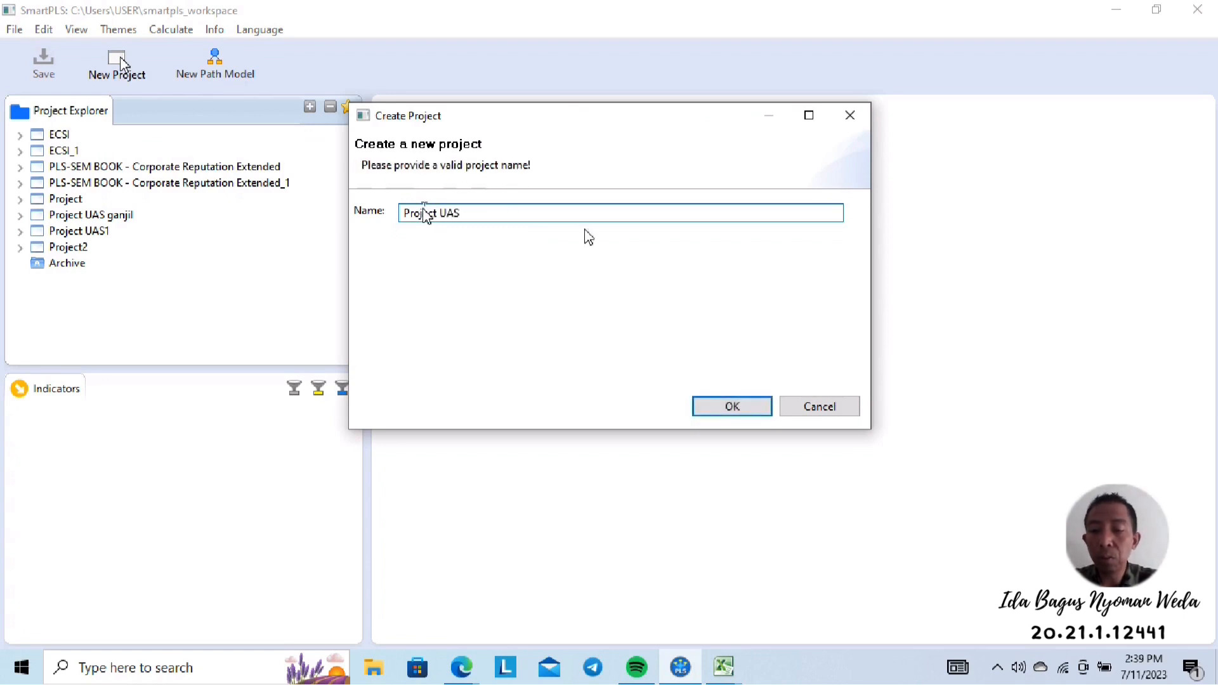
left_click(733, 408)
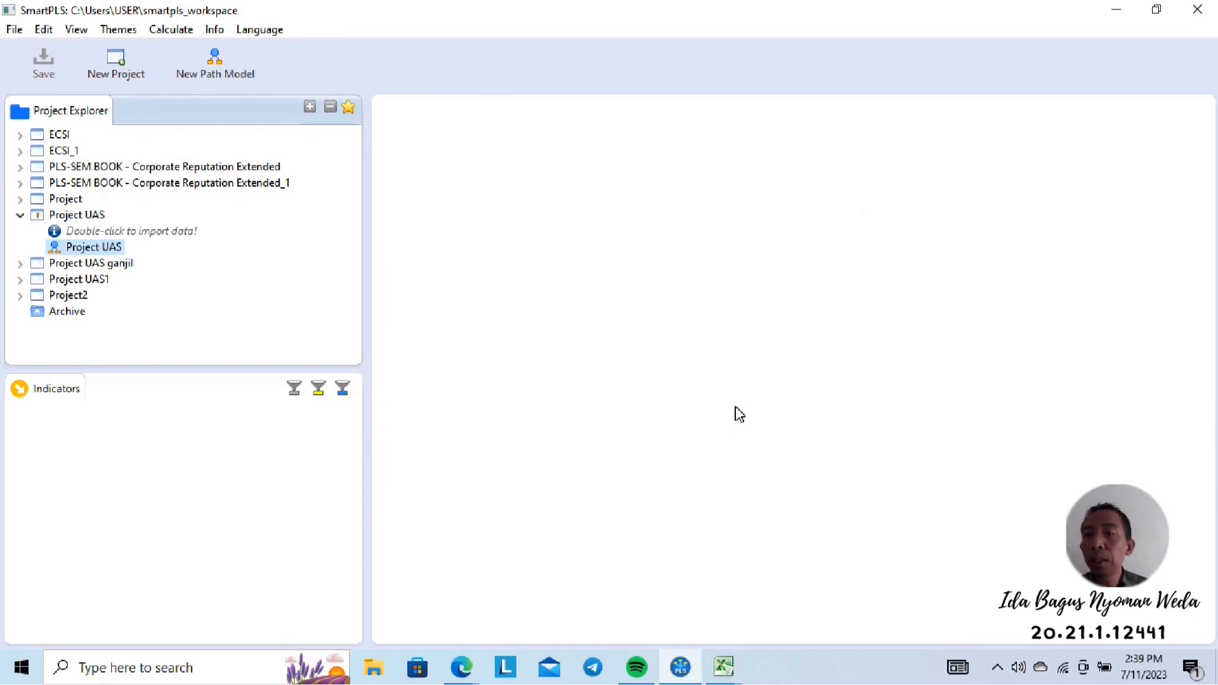
Import the Project UAS data file from Desktop > STIMI > Semester 6 > ANALISIS into Project UAS, keeping the name Project UAS
double_click(151, 232)
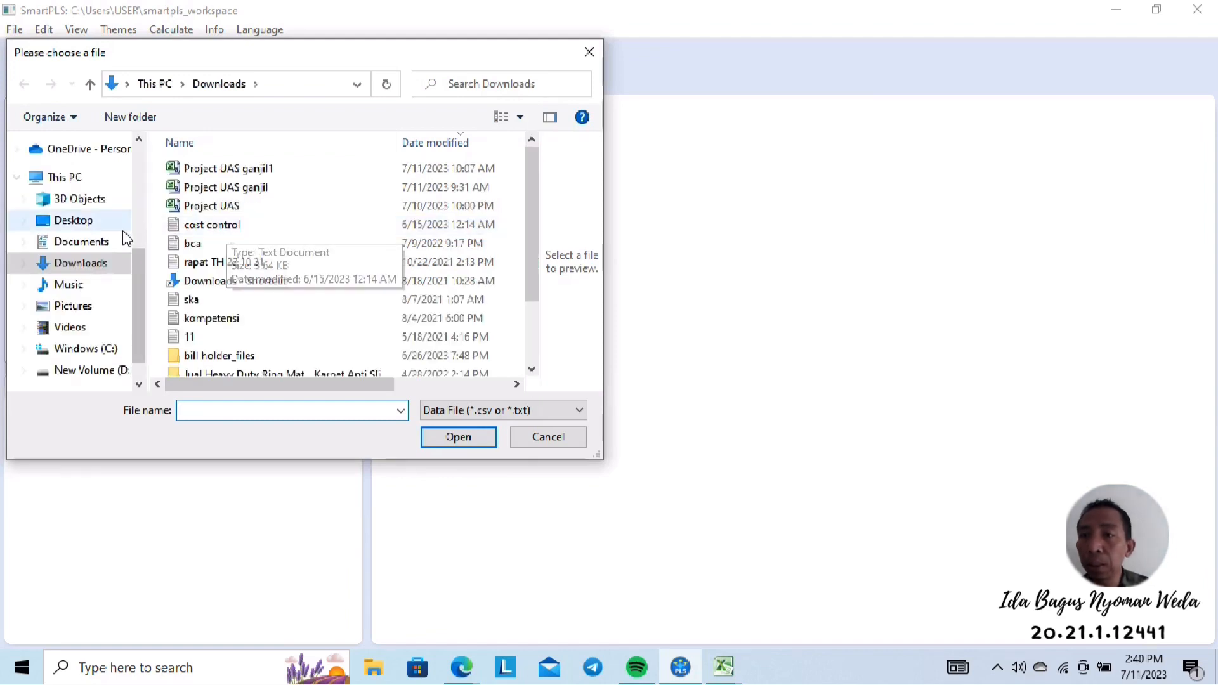
left_click(107, 225)
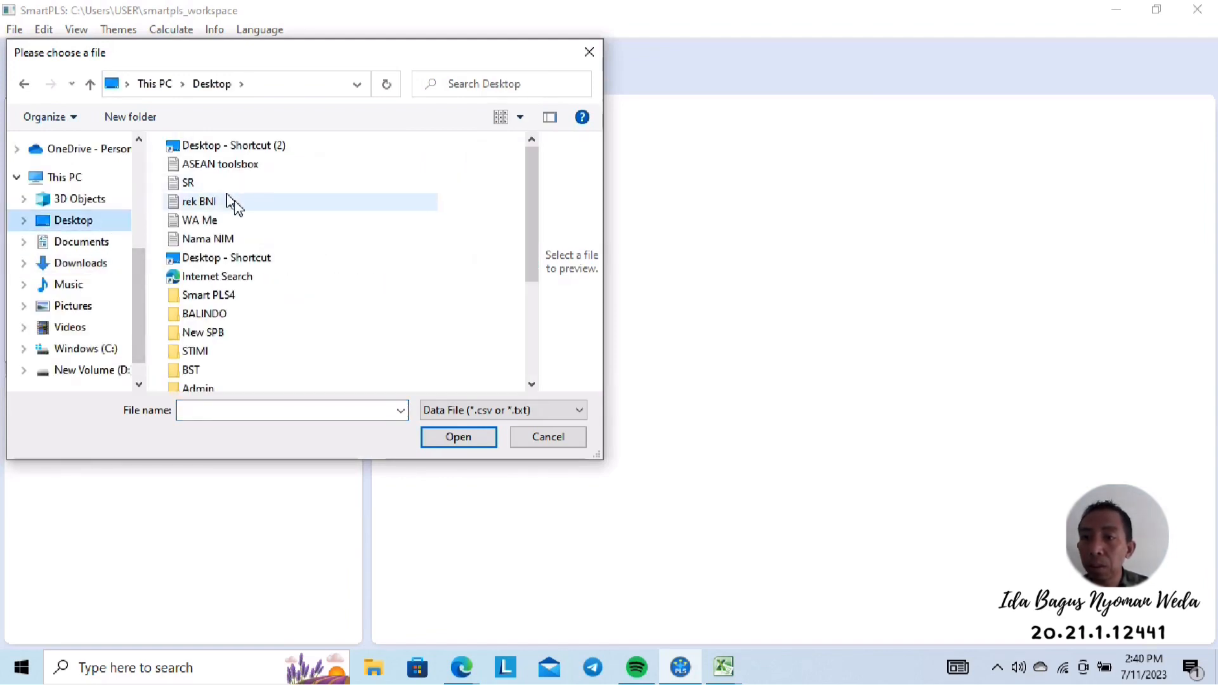
left_click(205, 357)
double_click(205, 358)
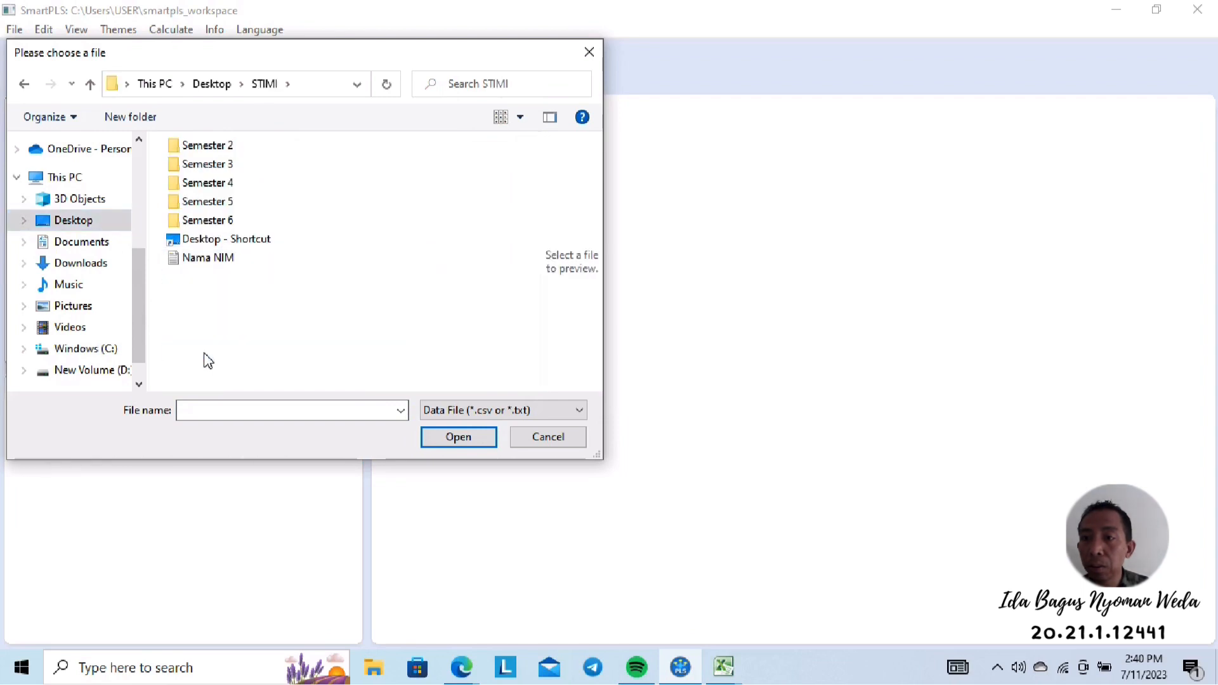
double_click(225, 223)
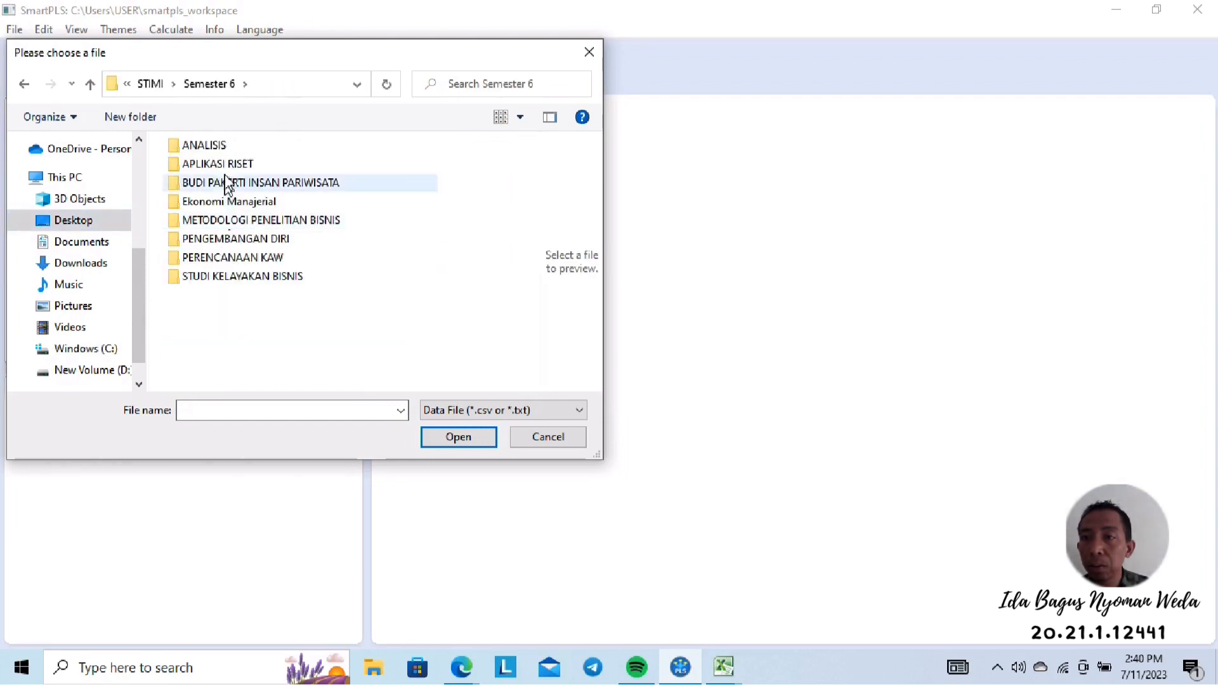
double_click(219, 146)
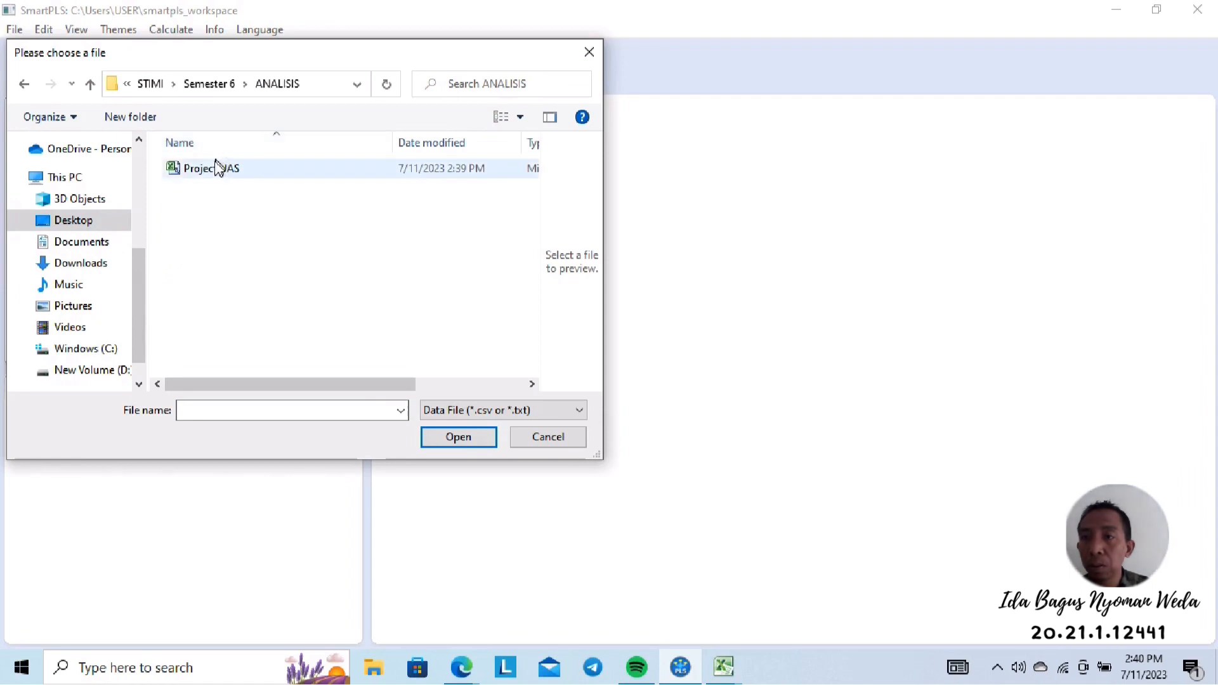
left_click(211, 168)
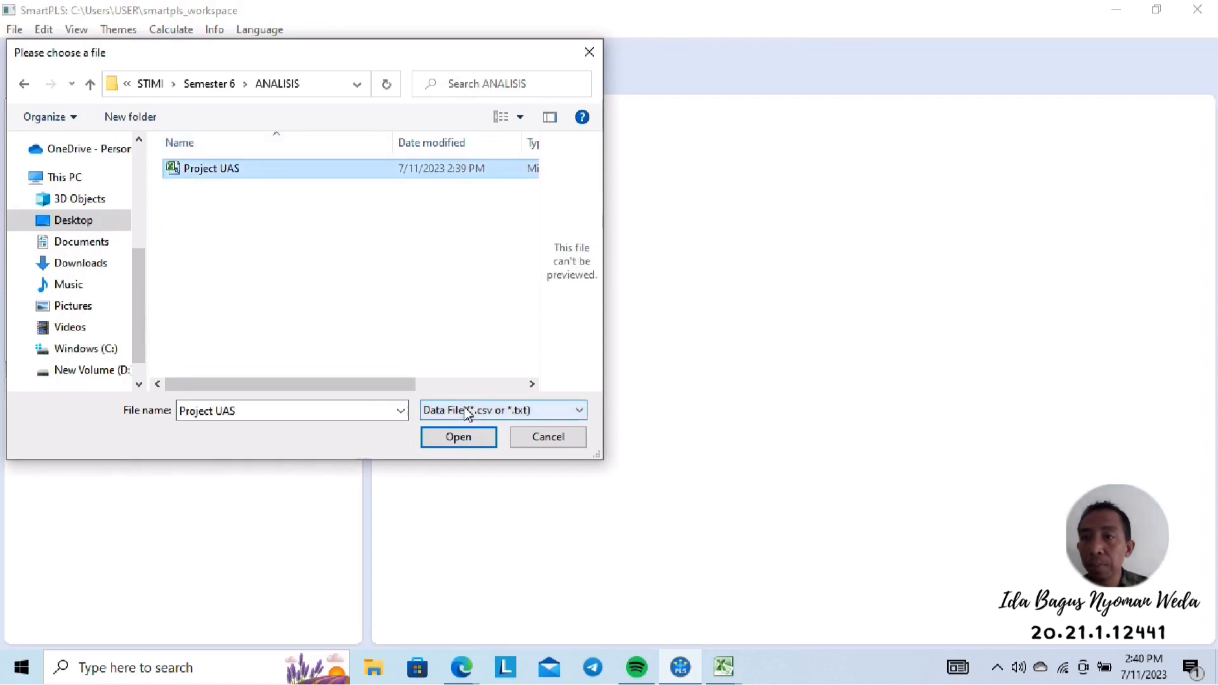
left_click(458, 438)
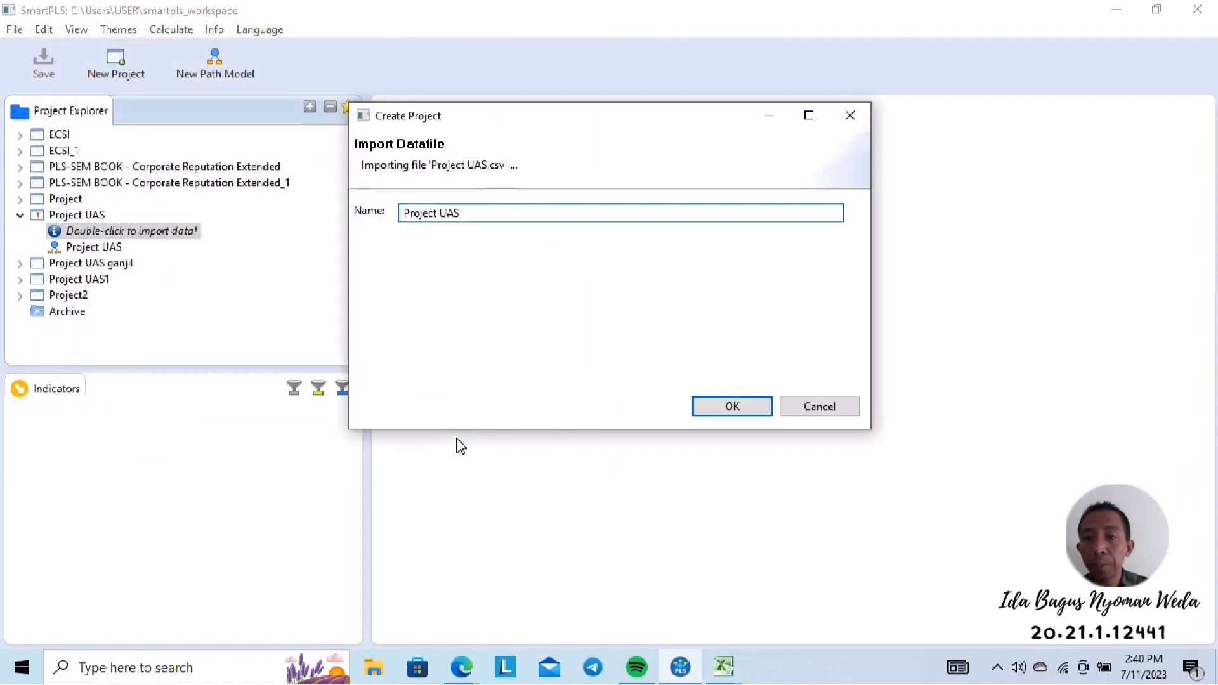
left_click(732, 407)
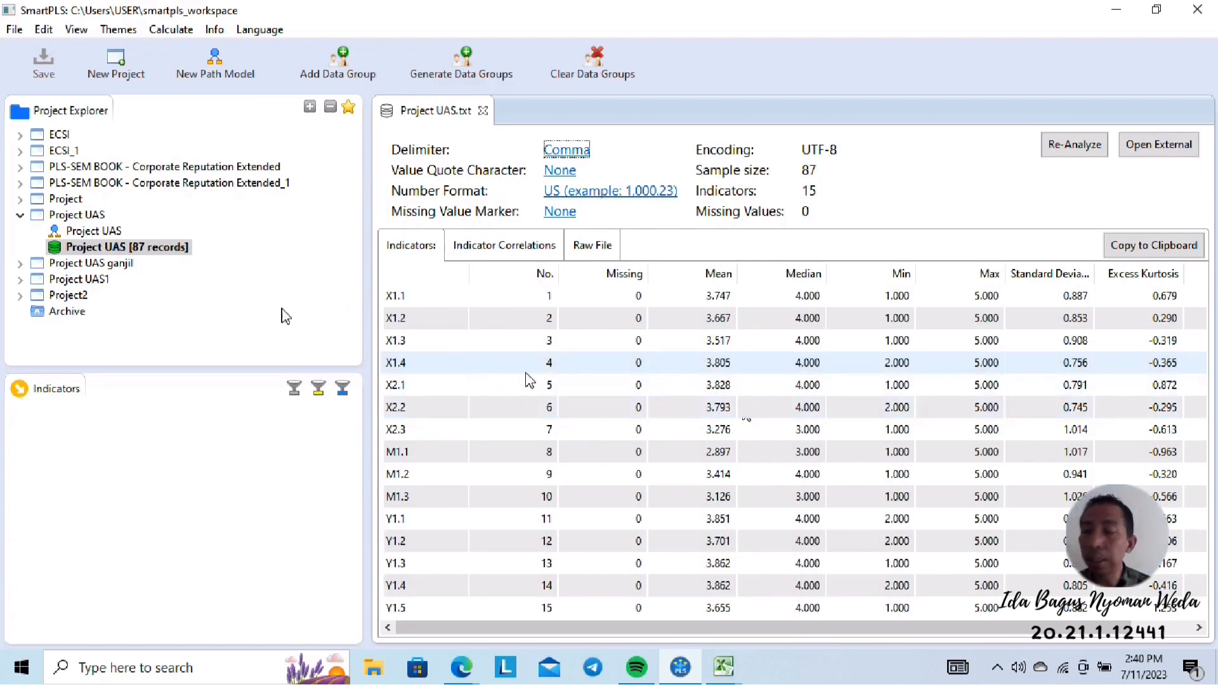
Open the Project UAS path model and add a latent variable with indicators X1.1 to X1.4 in the canvas's upper-left area
left_click(96, 232)
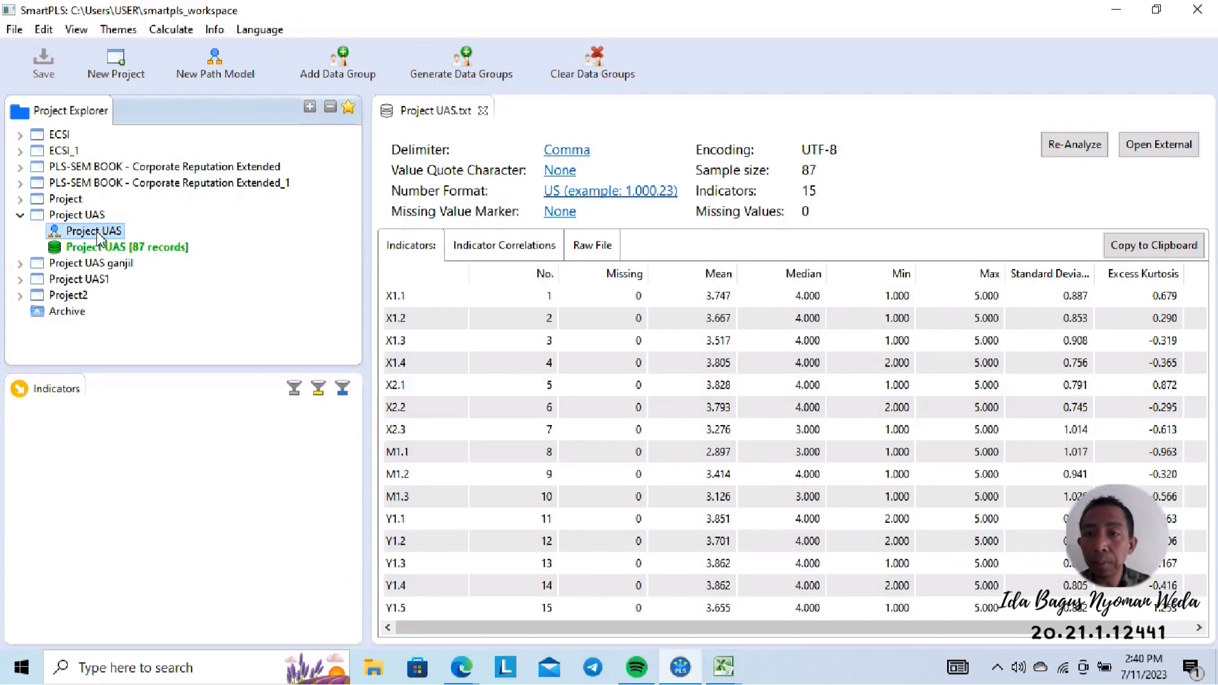
double_click(97, 235)
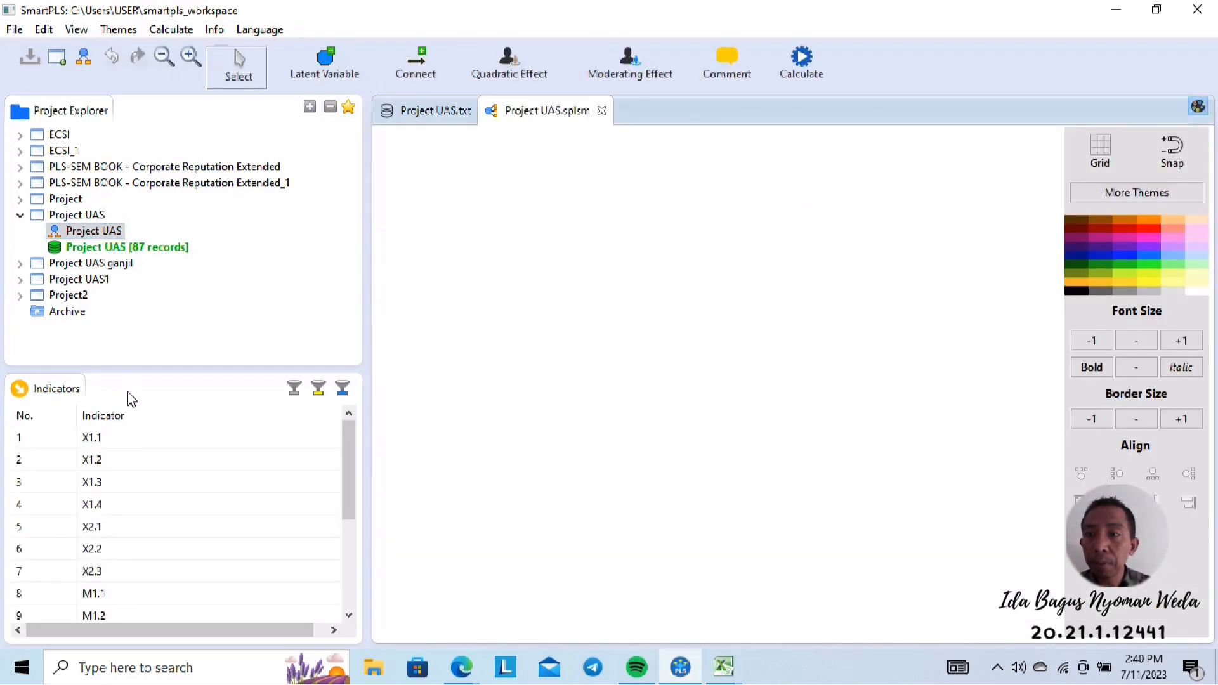
left_click(109, 440)
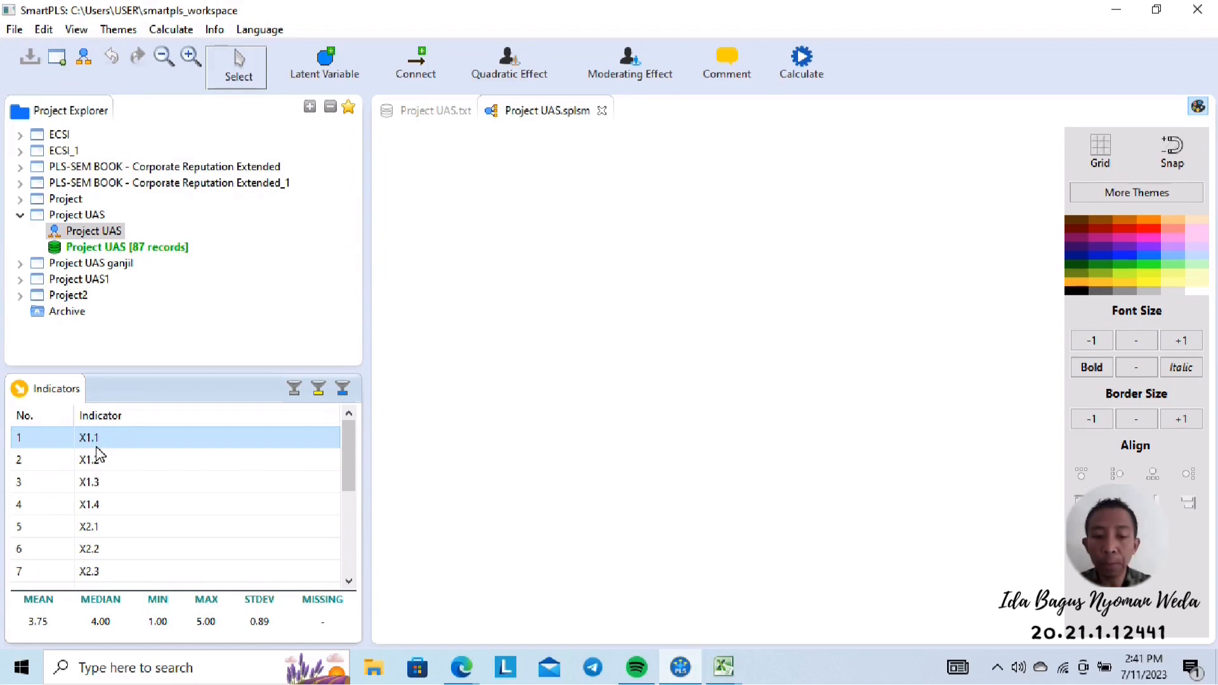
key("shift+Down")
key("shift+Down")
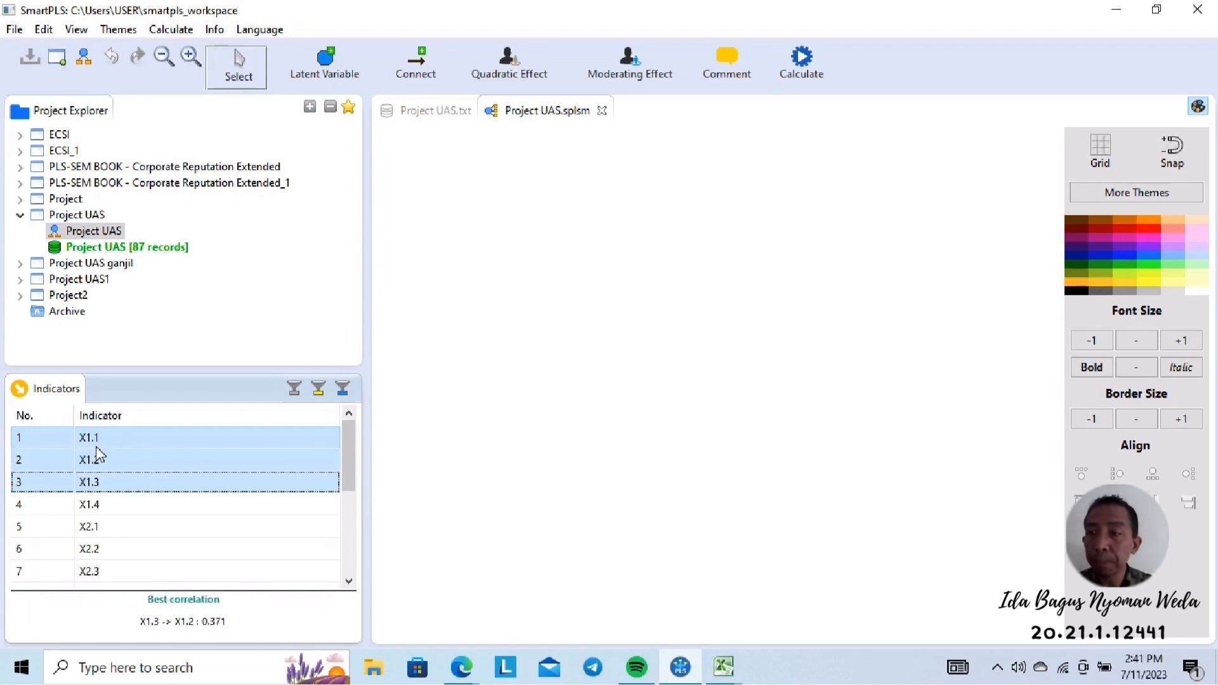
key("shift+Down")
left_click_drag(66, 437, 446, 154)
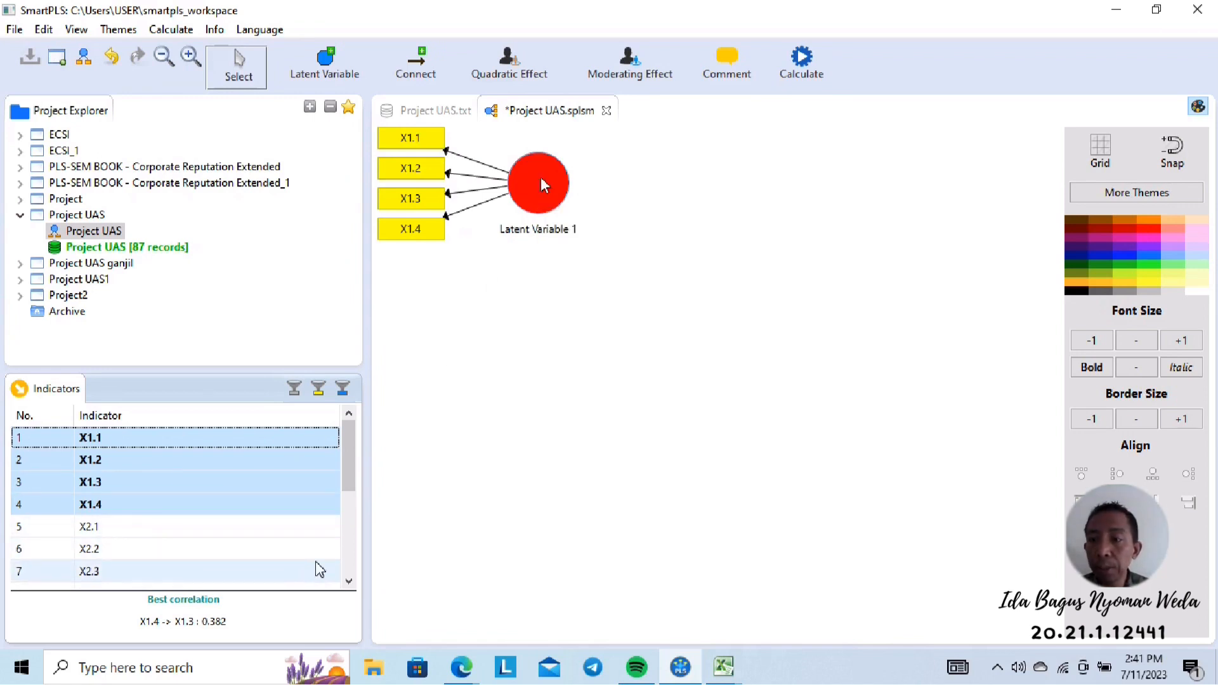
Add a second latent variable with indicators X2.1 to X2.3 below the X1 construct
left_click(350, 581)
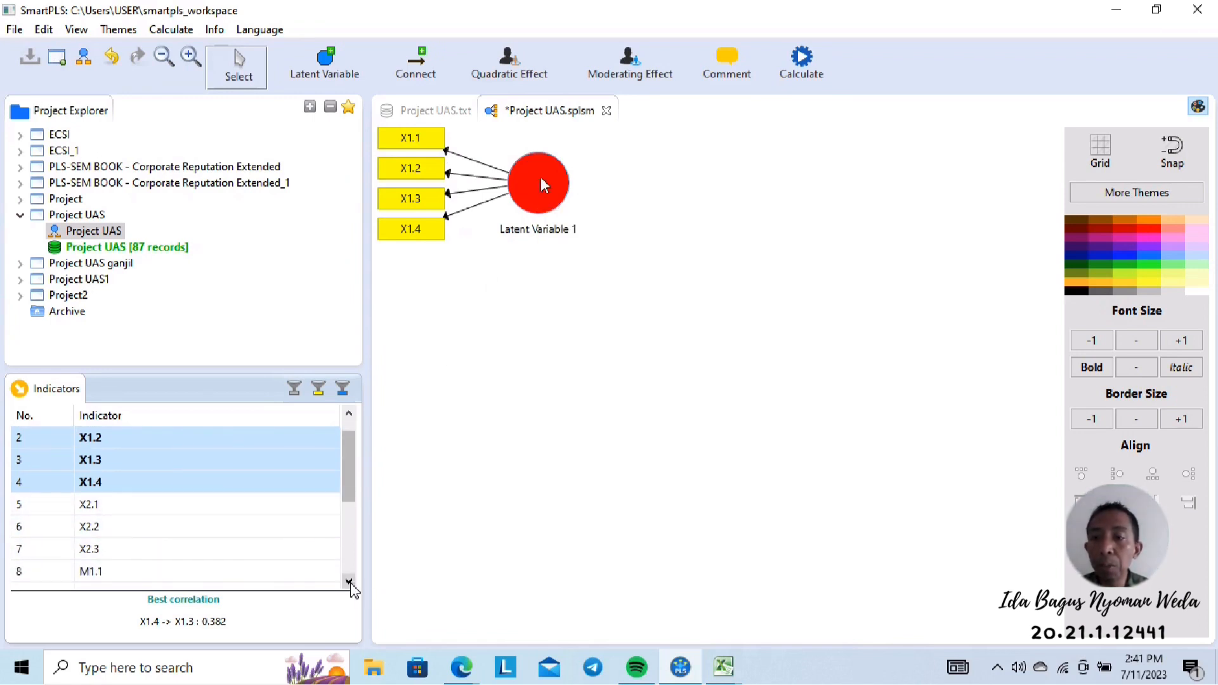
left_click(350, 581)
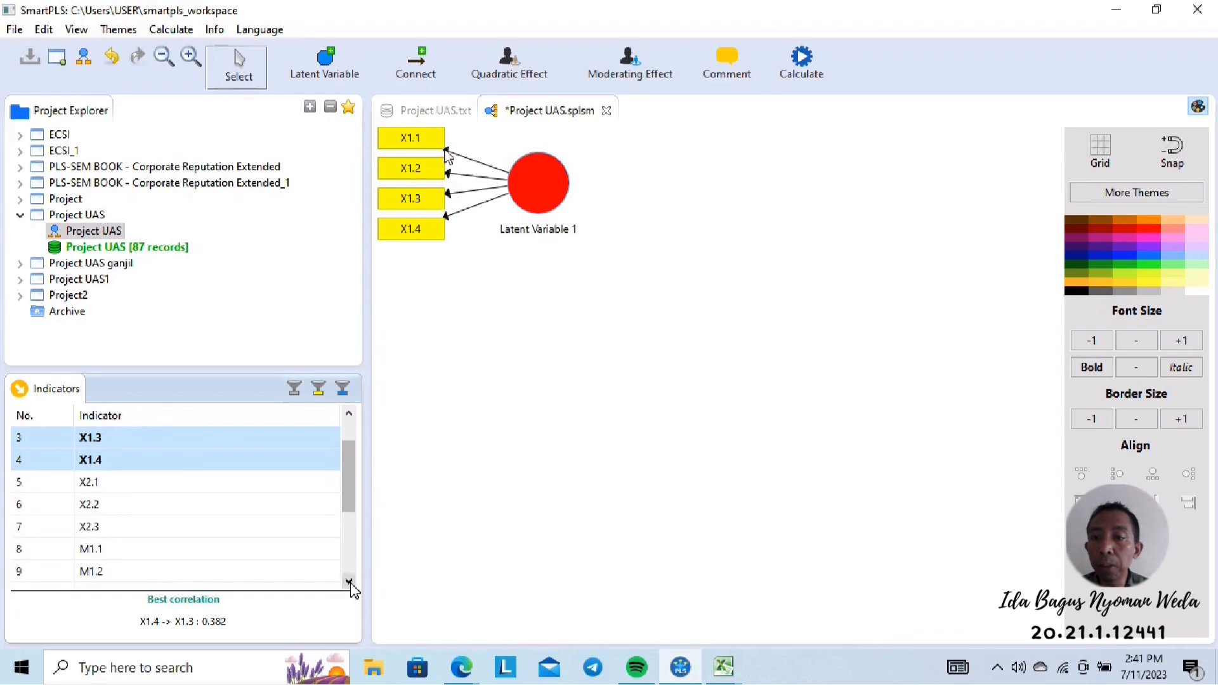
left_click(96, 485)
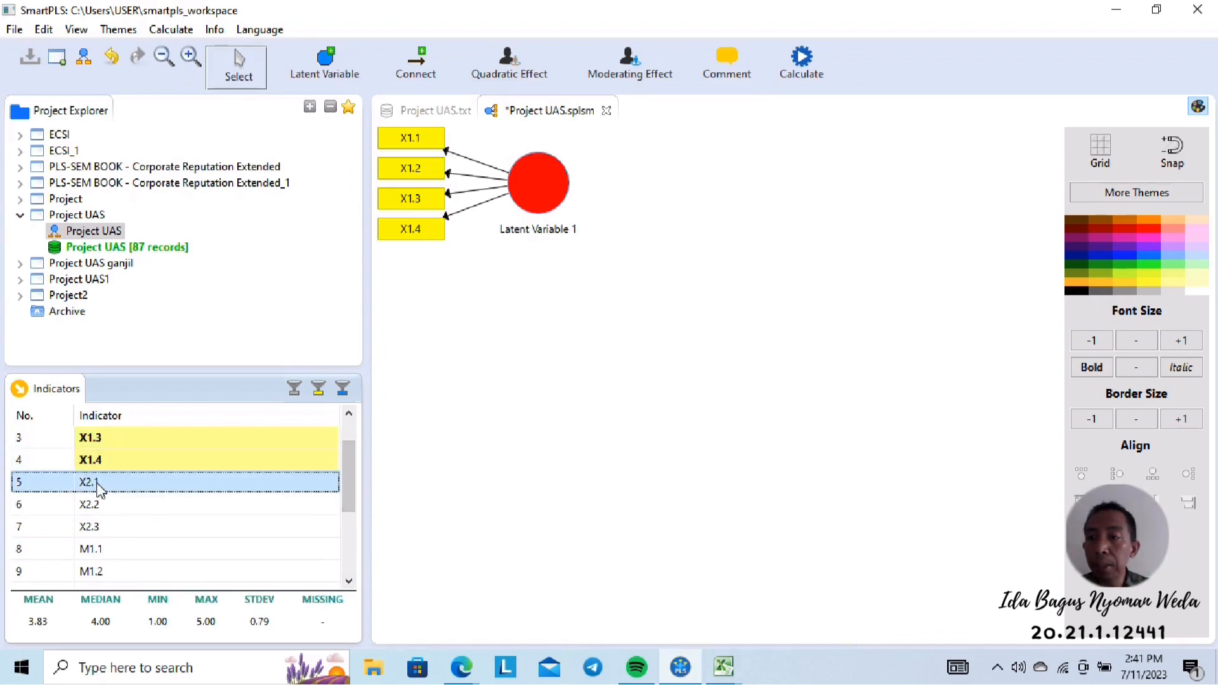
key("shift+Down")
key("shift+Down")
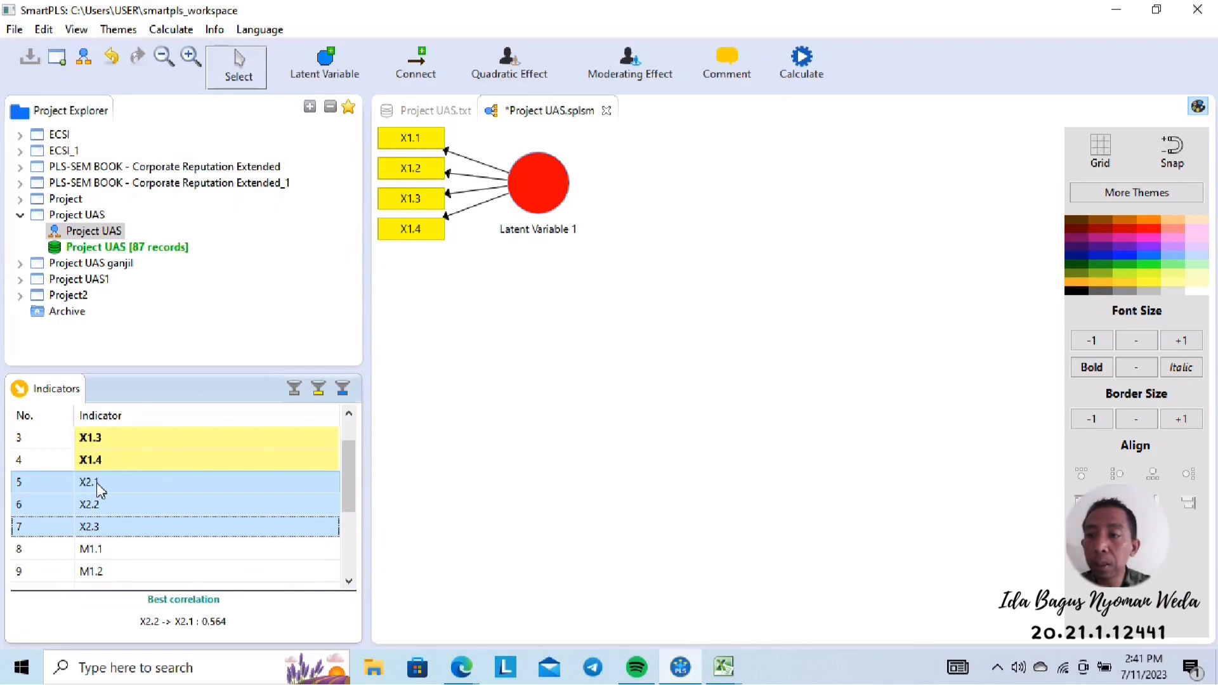
left_click_drag(98, 488, 481, 453)
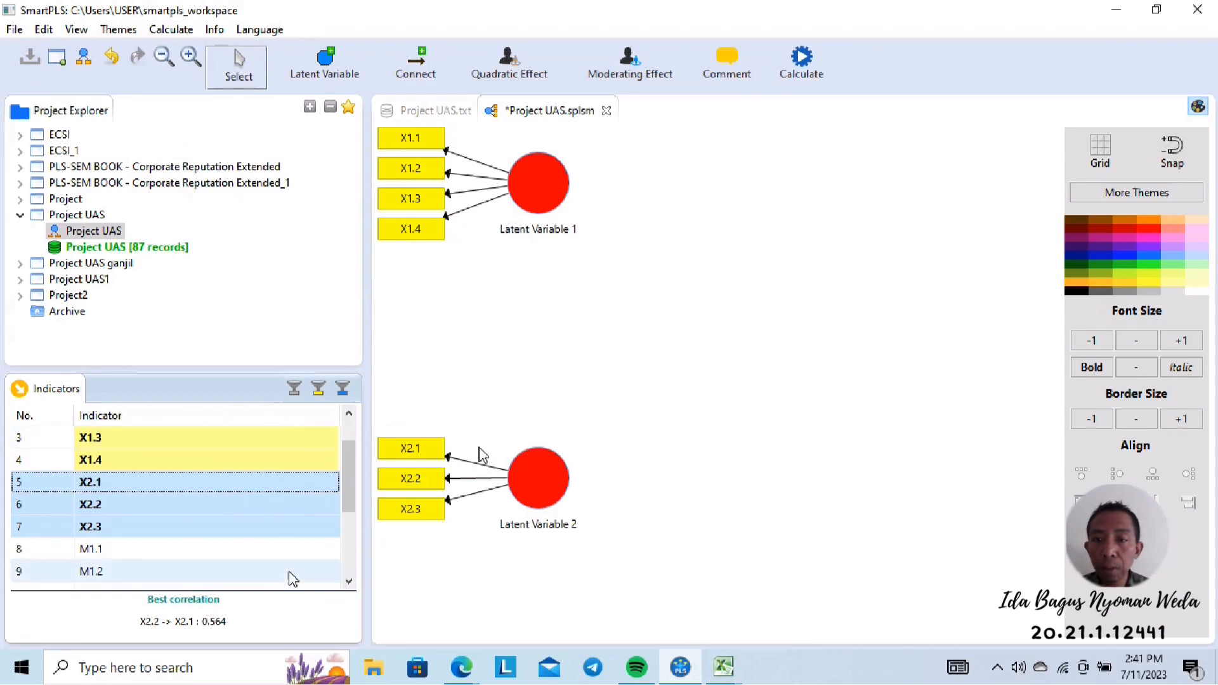
Add a latent variable with indicators M1.1 to M1.3 in the middle of the model, between the X1 and X2 constructs in height
left_click(349, 581)
left_click(349, 581)
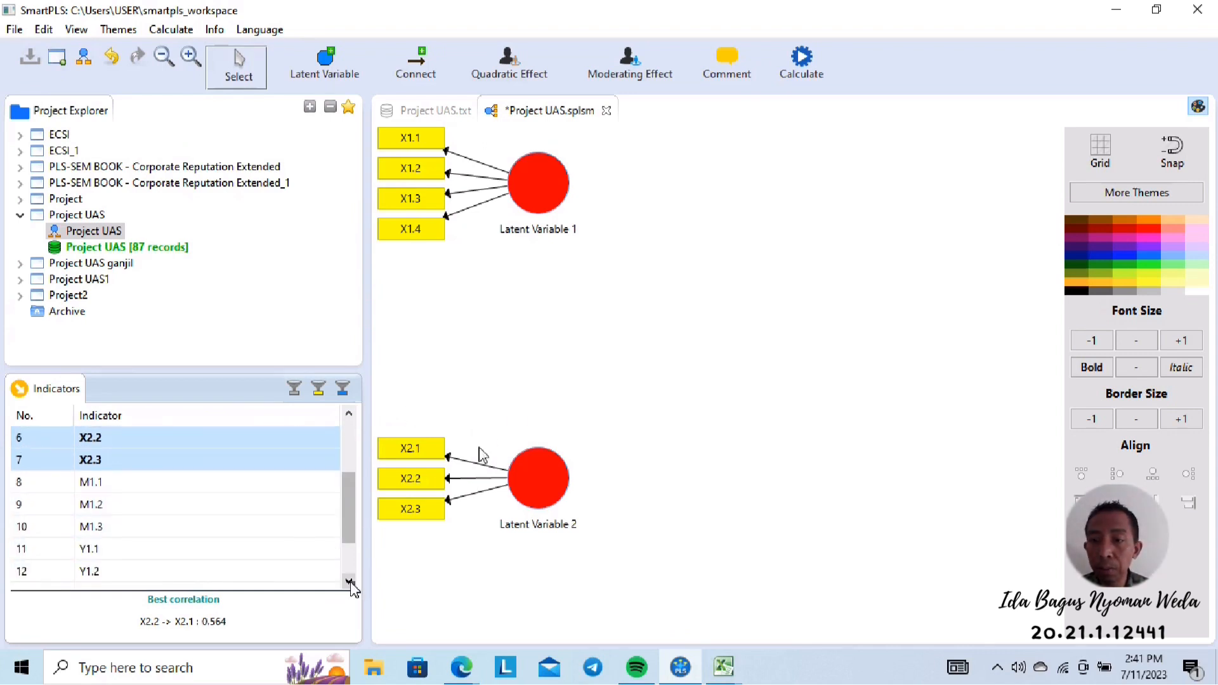
left_click(105, 484)
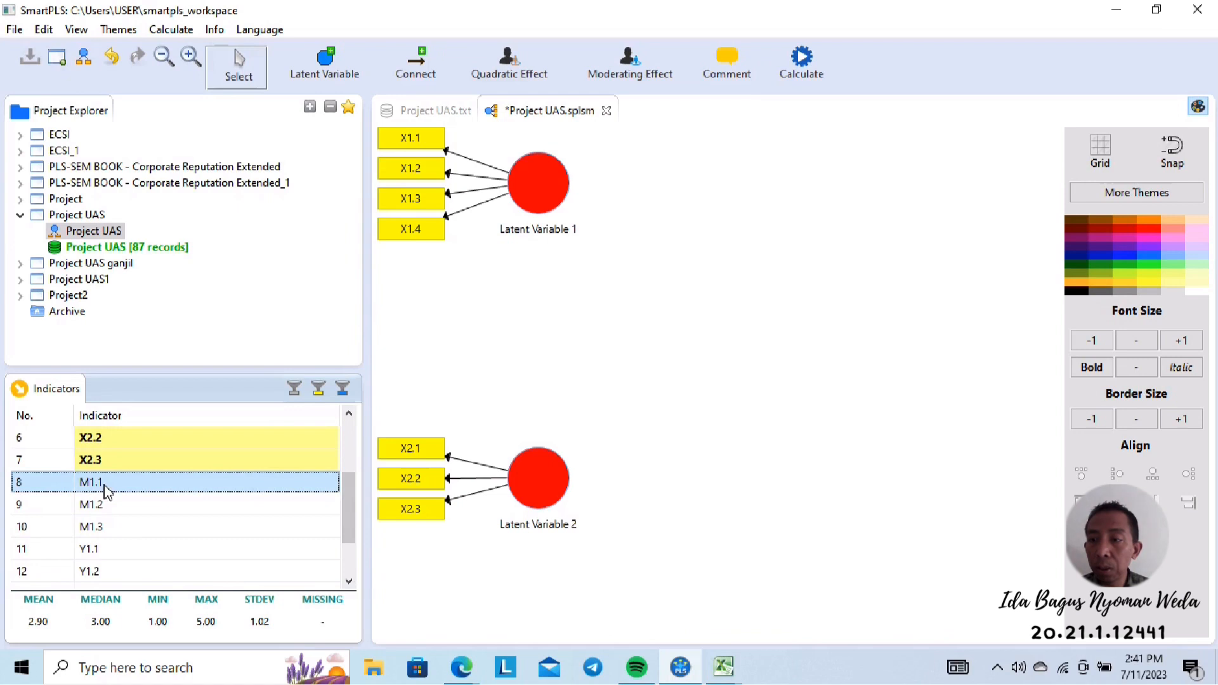
key("shift+Down")
key("shift+Down")
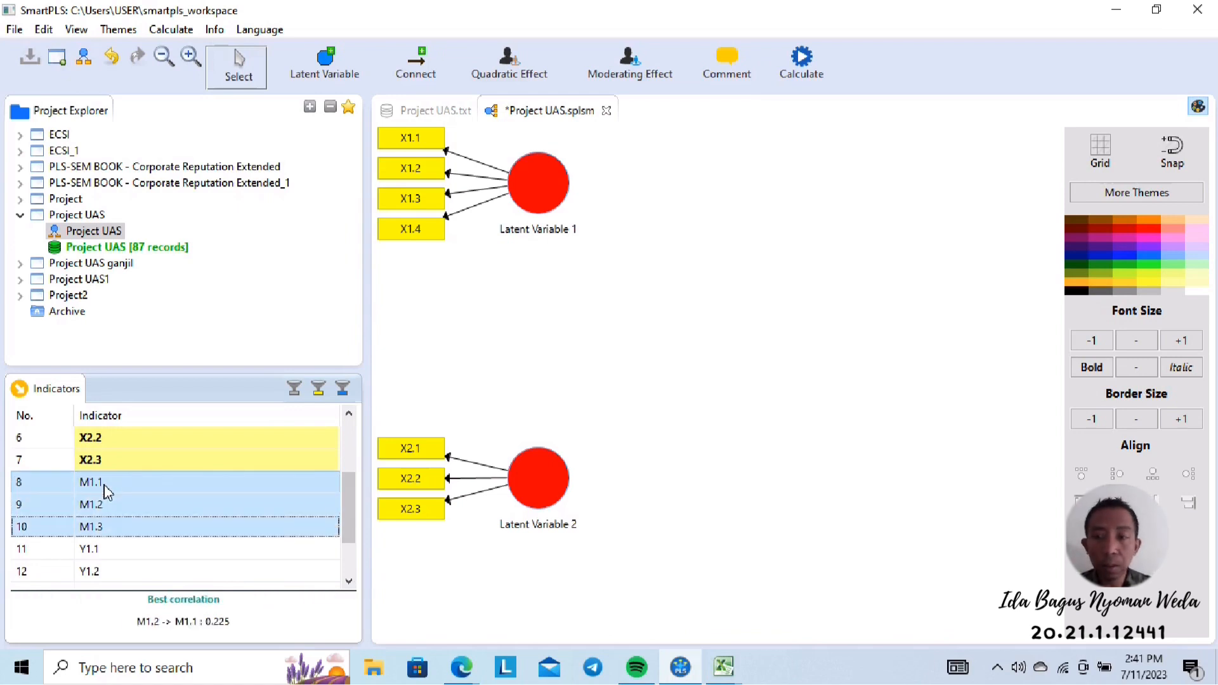
left_click_drag(103, 487, 707, 313)
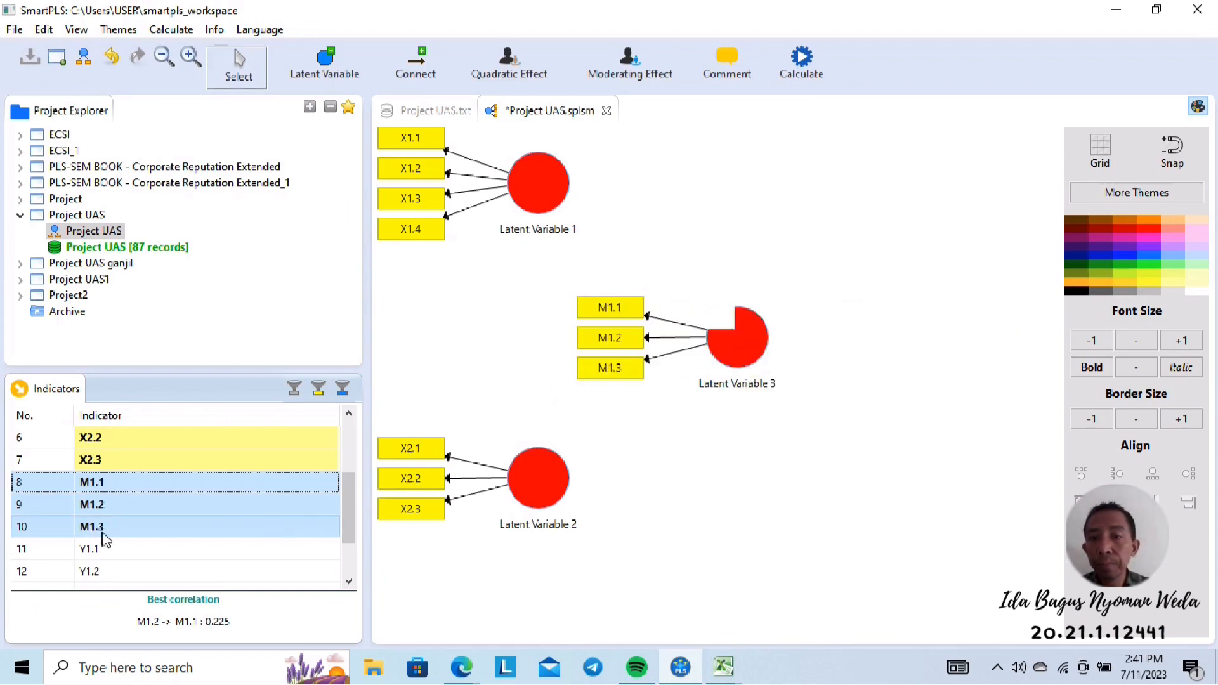
Add a latent variable with indicators Y1.1 to Y1.5 to the right of the M1 construct
left_click(349, 581)
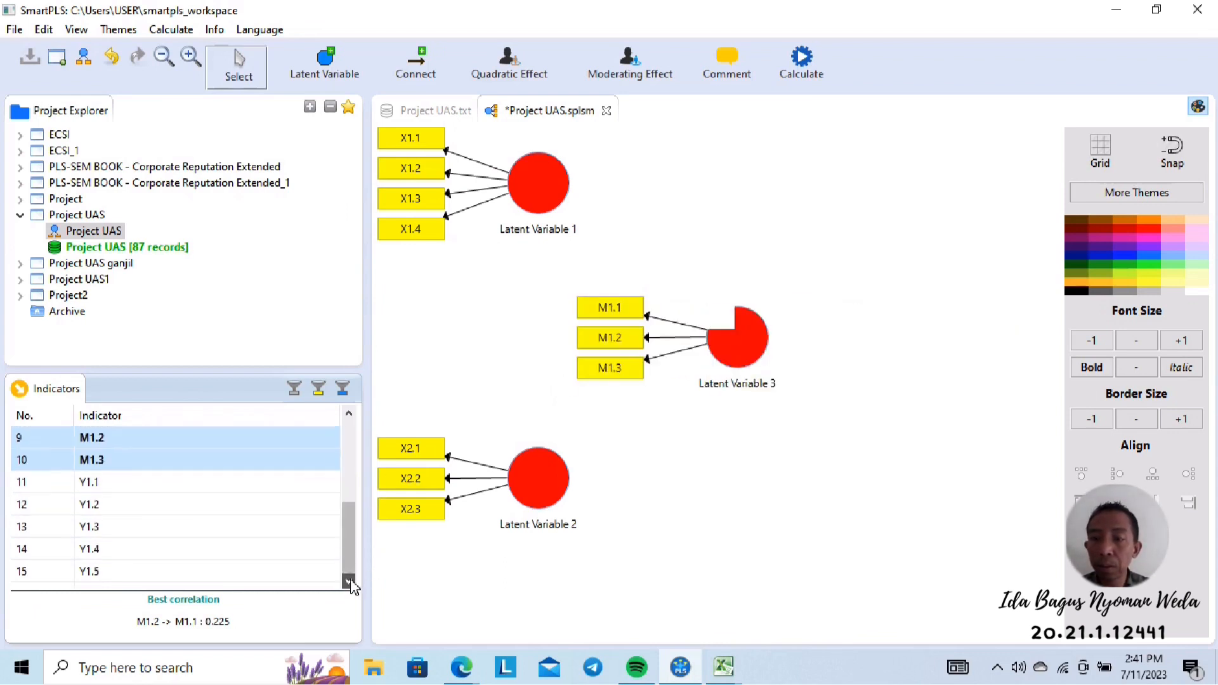
left_click(110, 484)
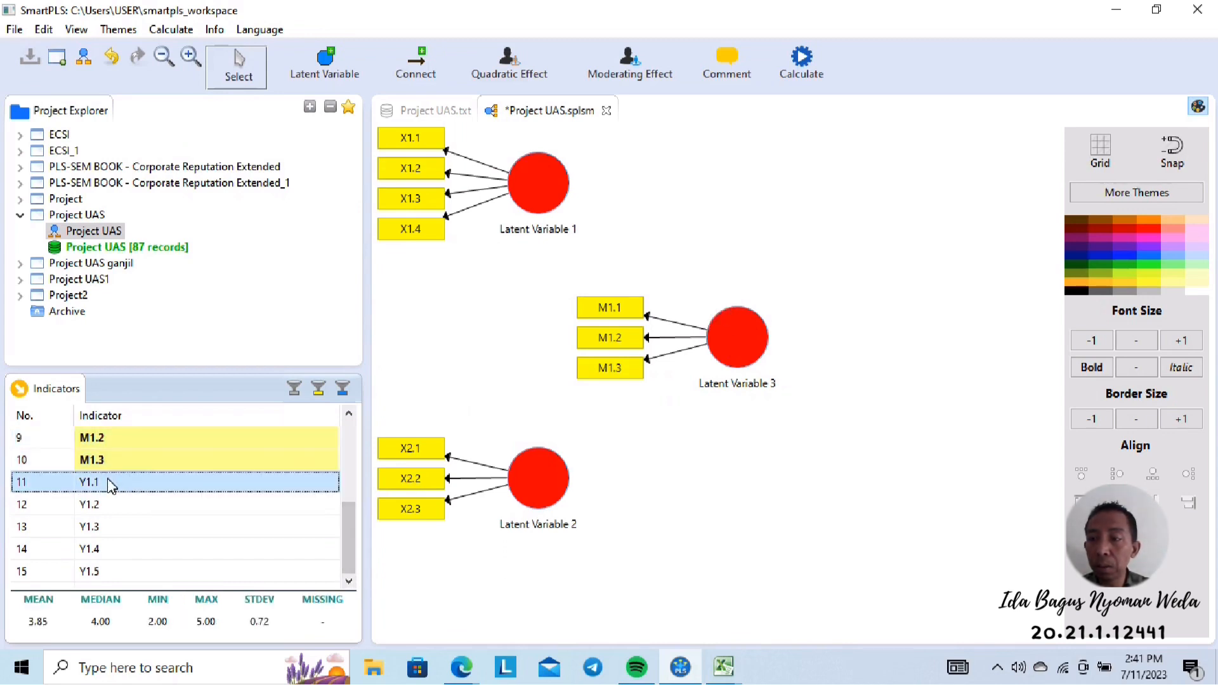
key("shift+Down")
key("shift+Down")
key("shift+Down")
key("shift+Down")
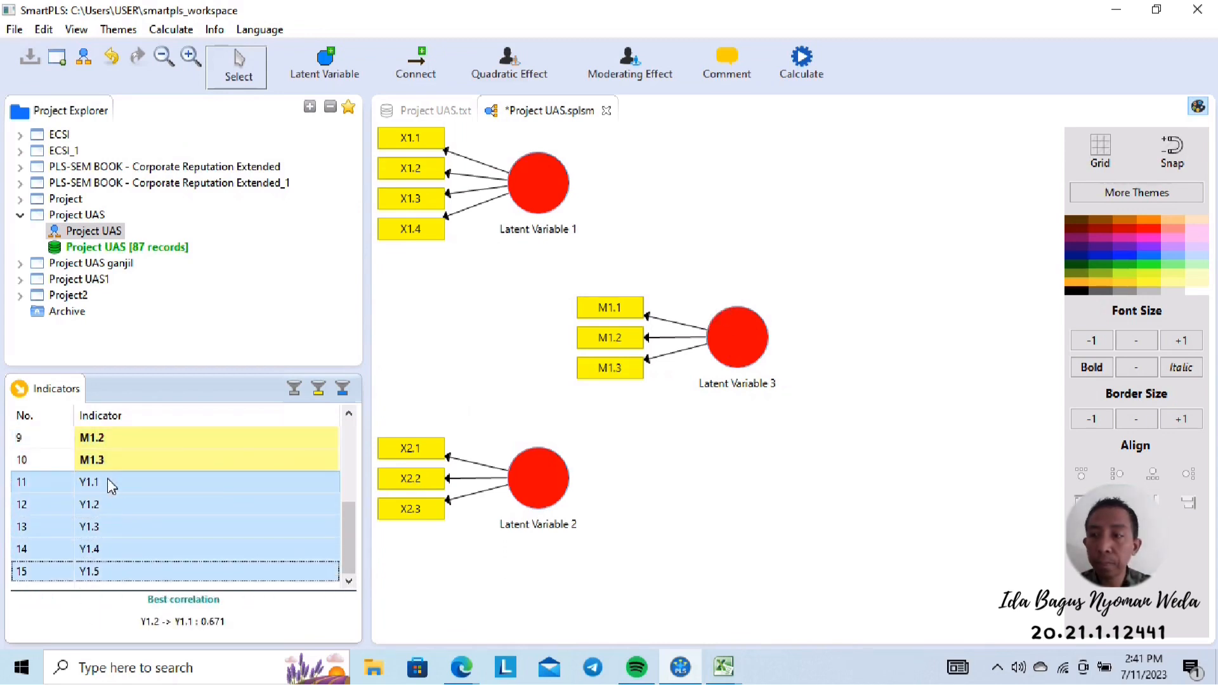
left_click_drag(110, 485, 938, 293)
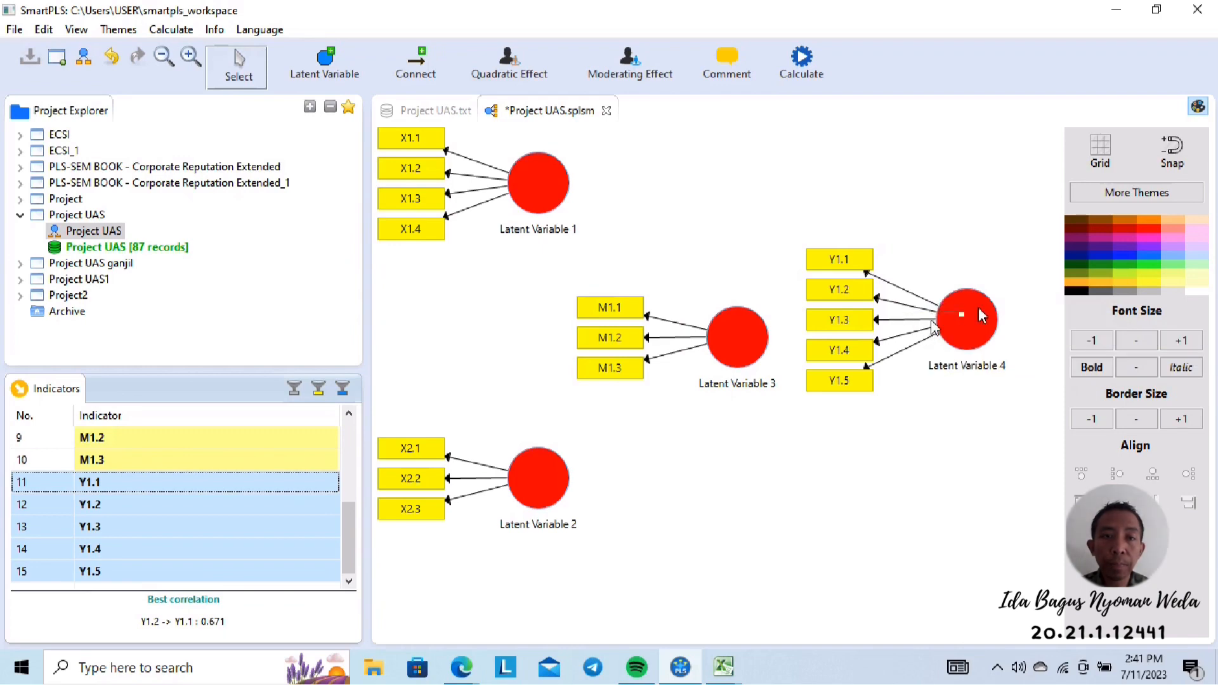
Align the Y1 indicators to the right of their latent variable and move that construct left, level with the M1 construct
left_click(979, 309)
right_click(979, 309)
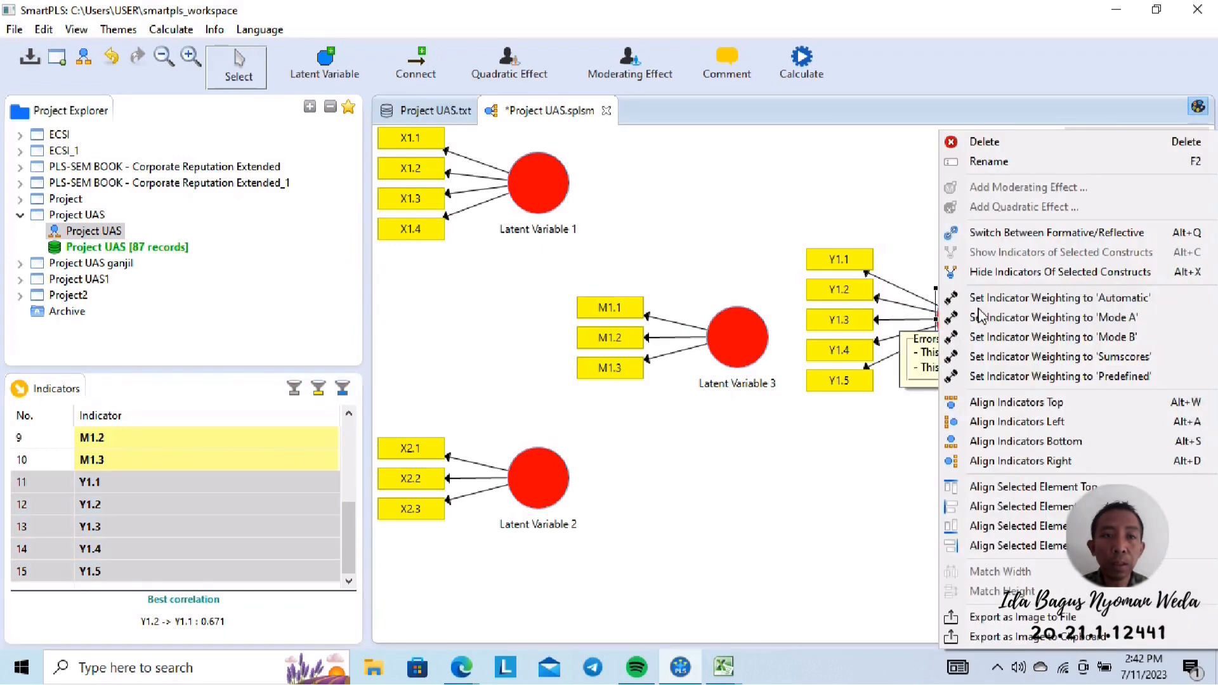
left_click(1028, 461)
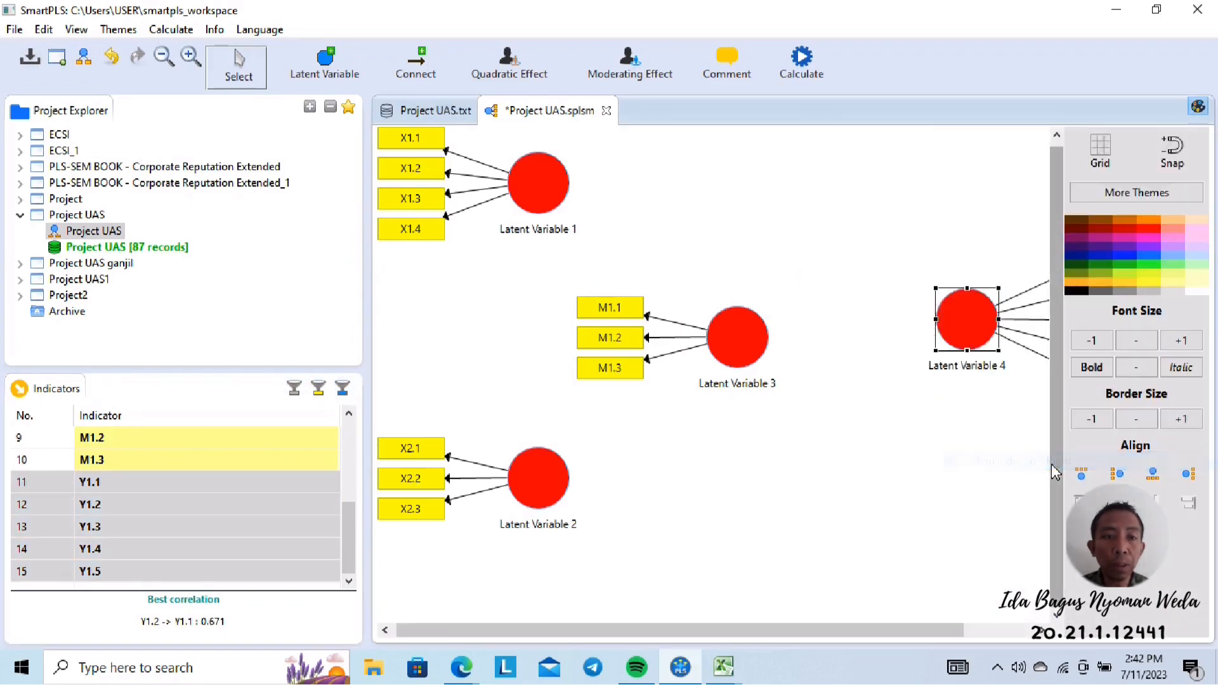
left_click_drag(975, 322, 869, 344)
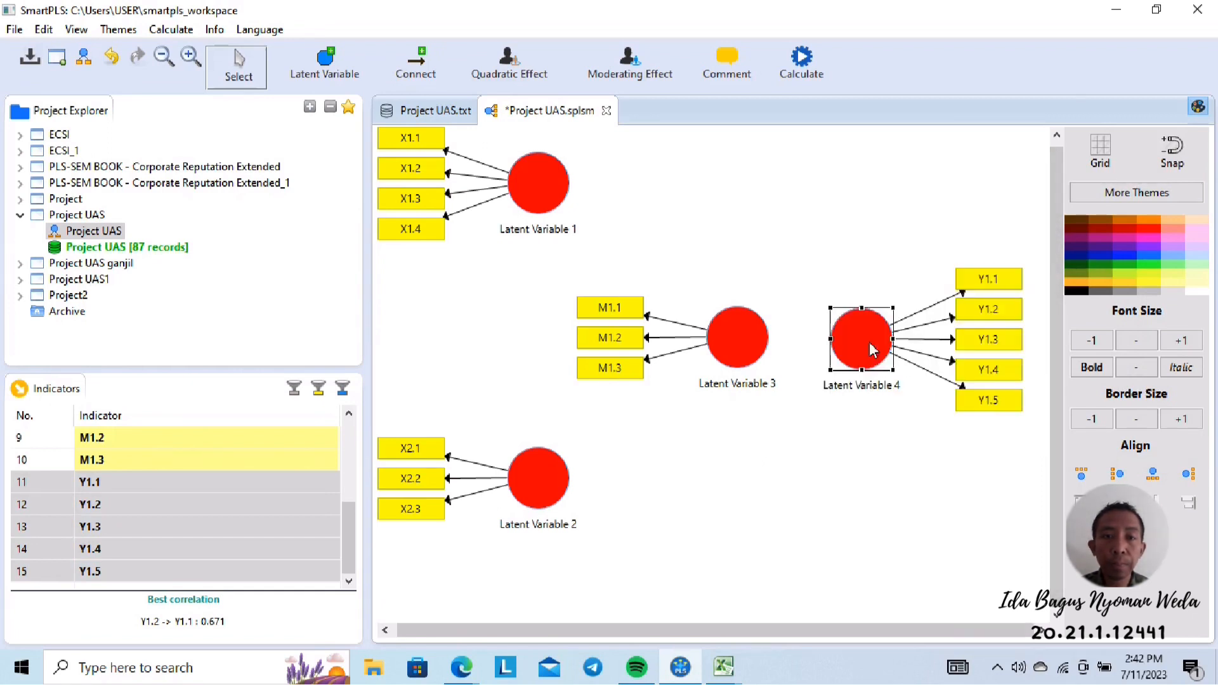
Move the M1 construct with its indicators slightly left, away from the Y1 construct
left_click(741, 338)
left_click_drag(744, 345, 709, 344)
left_click(839, 501)
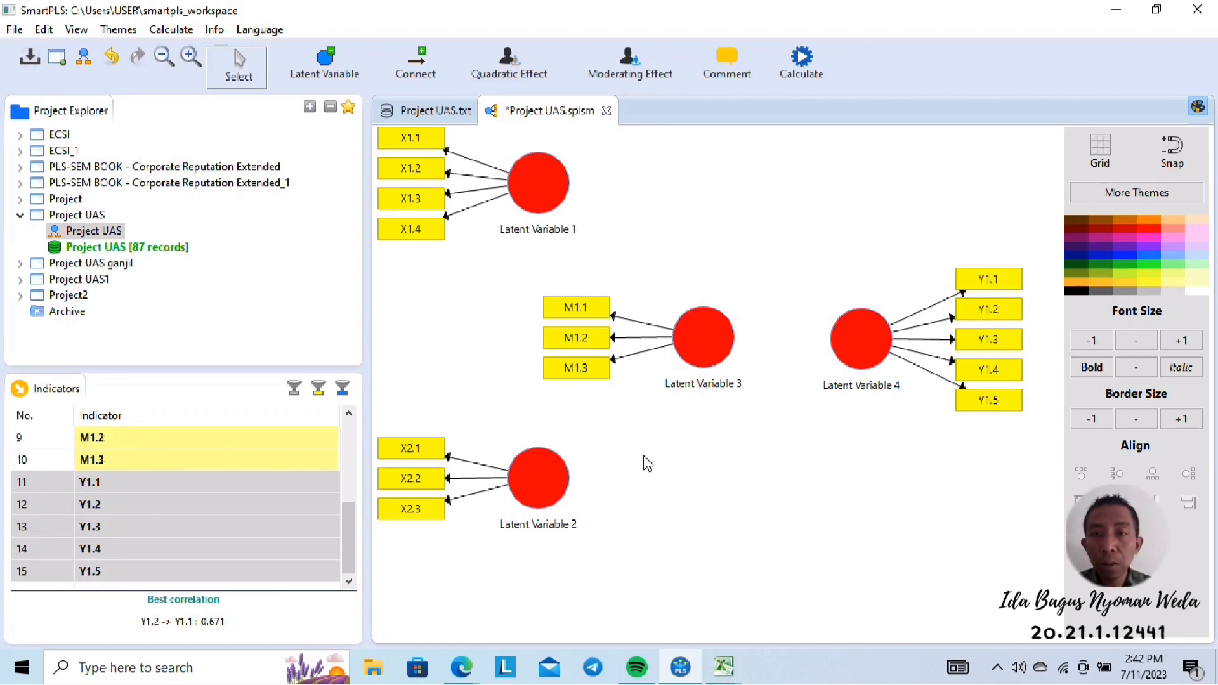
Rename the latent variable with indicators X1.1 to X1.4 as Lokasi
mouse_move(521, 240)
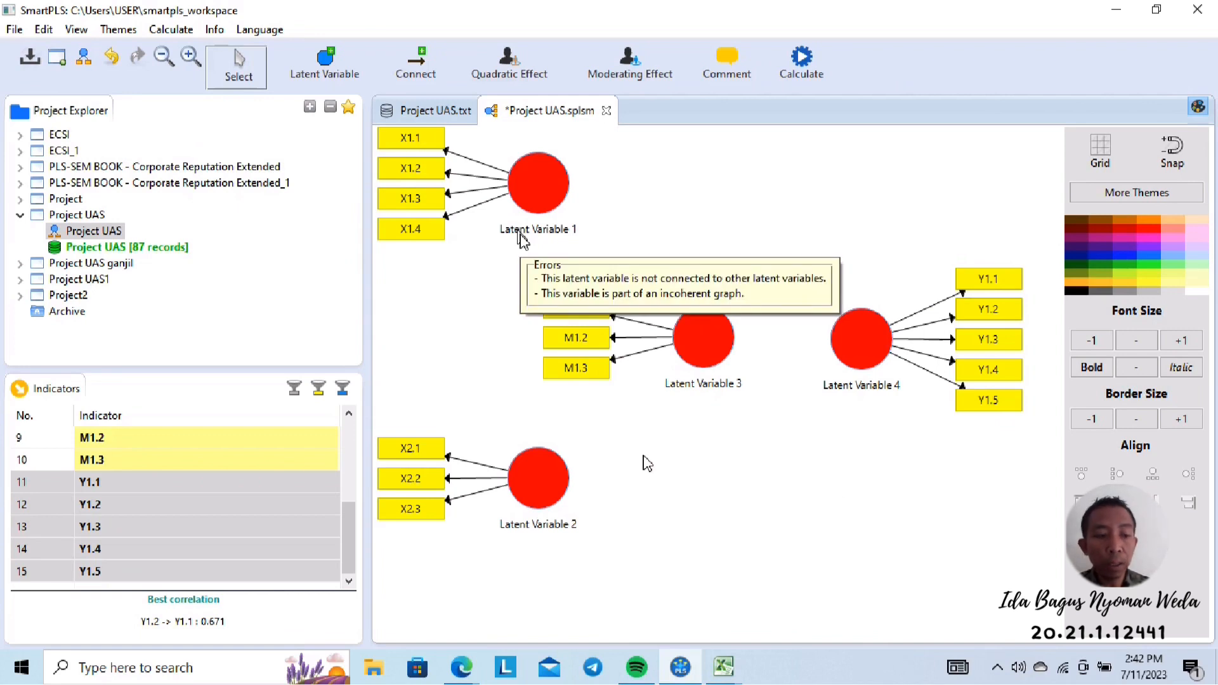
left_click(547, 240)
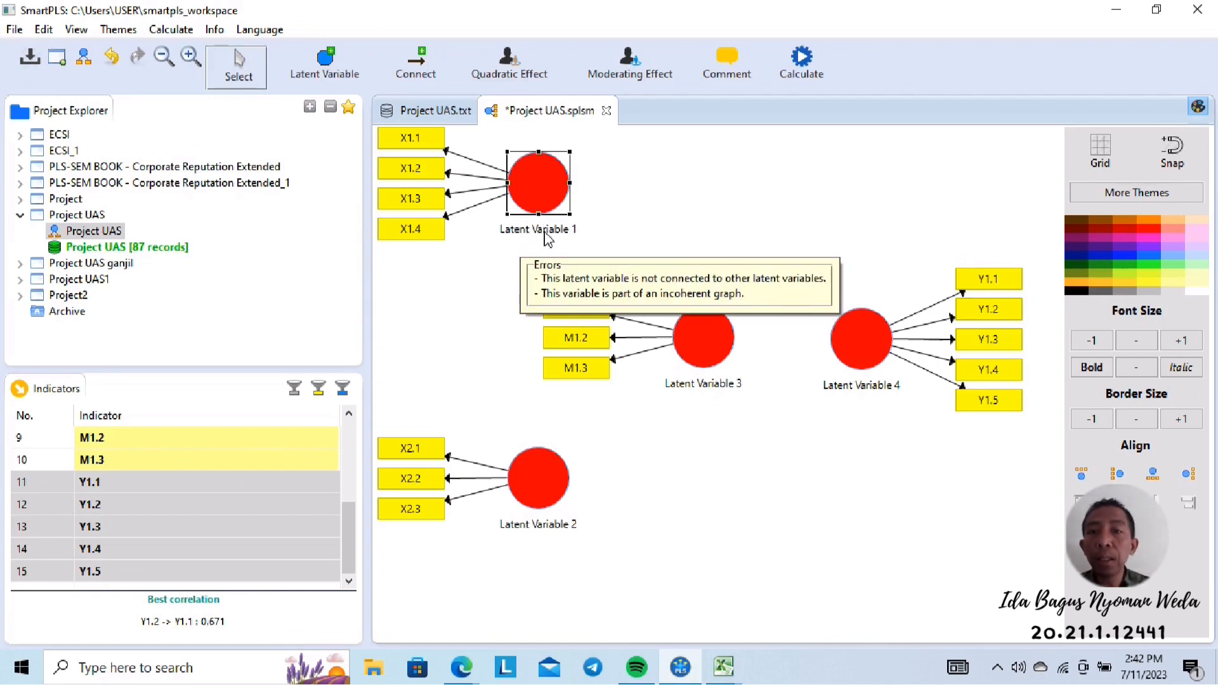
right_click(541, 211)
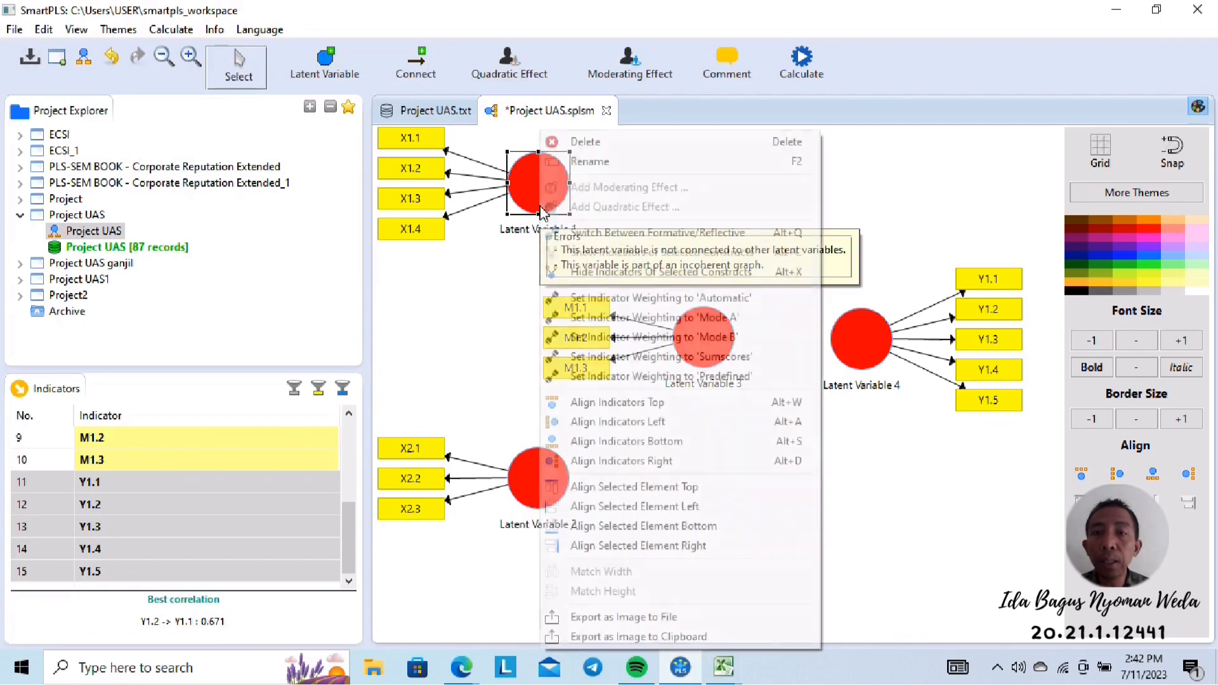
left_click(601, 161)
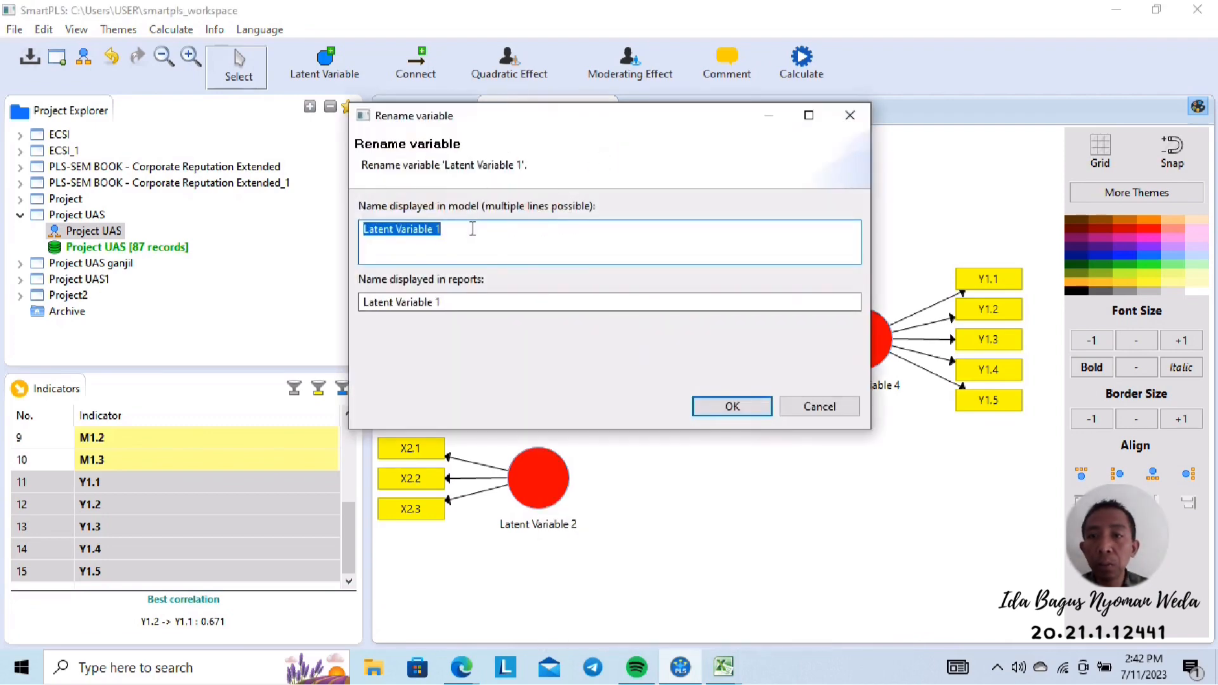
type("Lokasi")
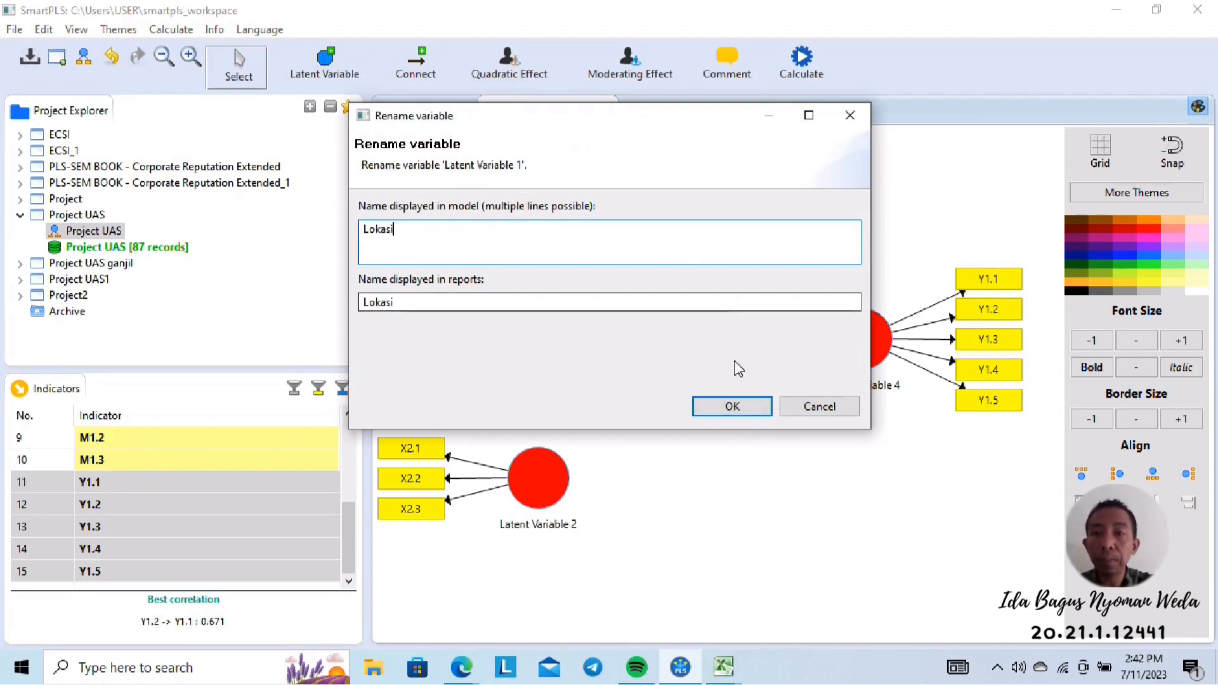
left_click(731, 406)
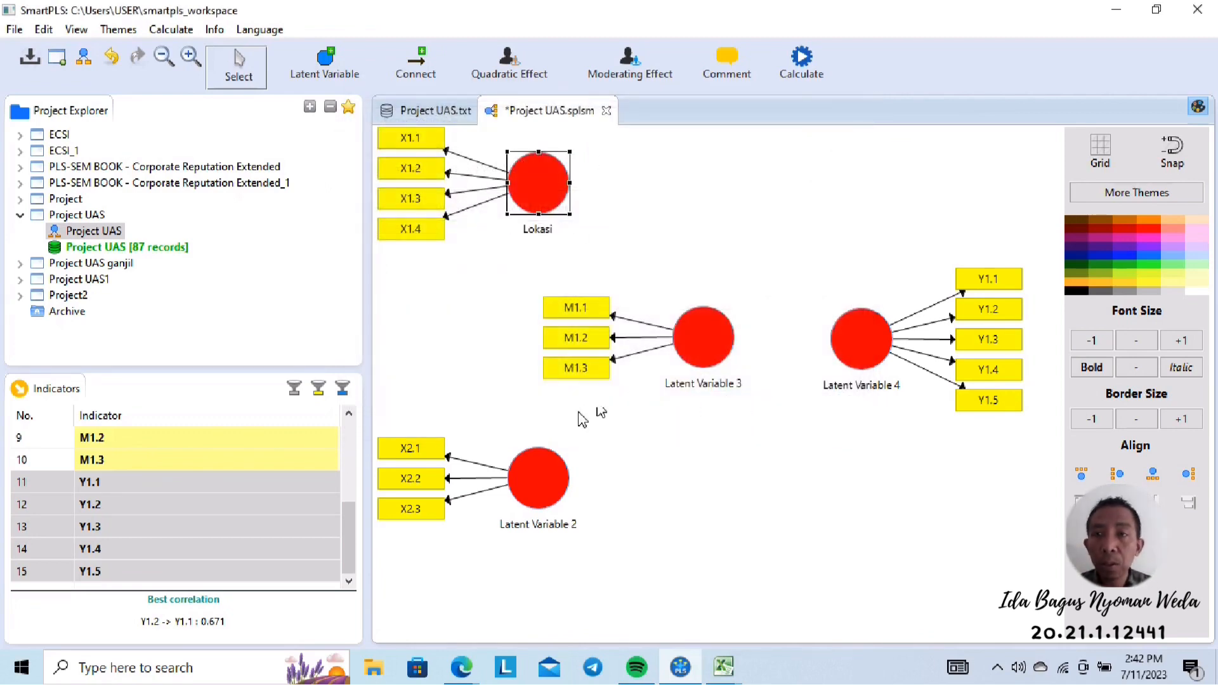
Rename the latent variable with indicators X2.1 to X2.3 as Kualitas Layanan
left_click(556, 496)
right_click(556, 496)
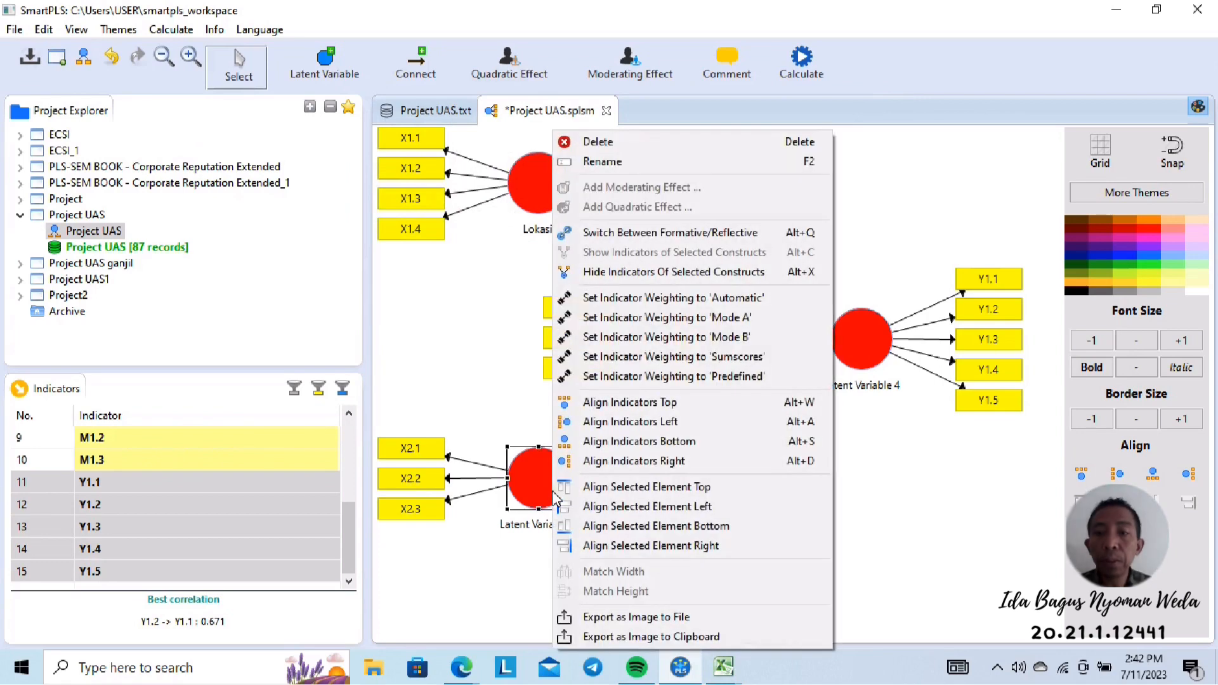
left_click(600, 161)
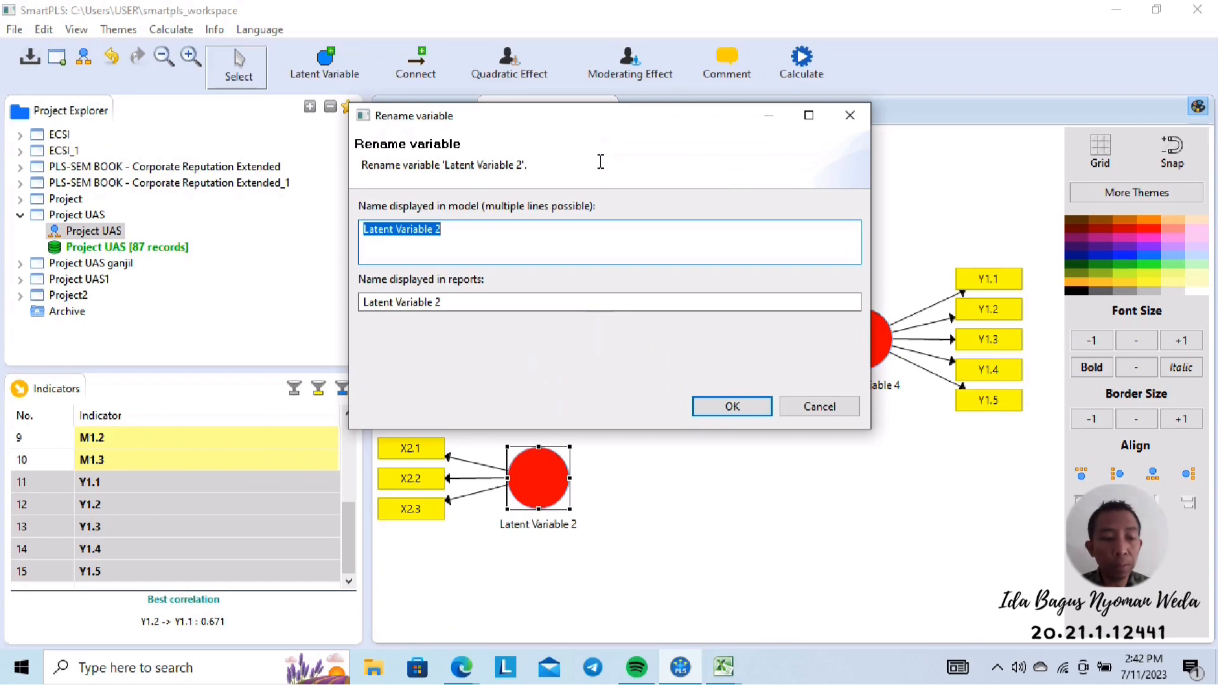
type("Ku")
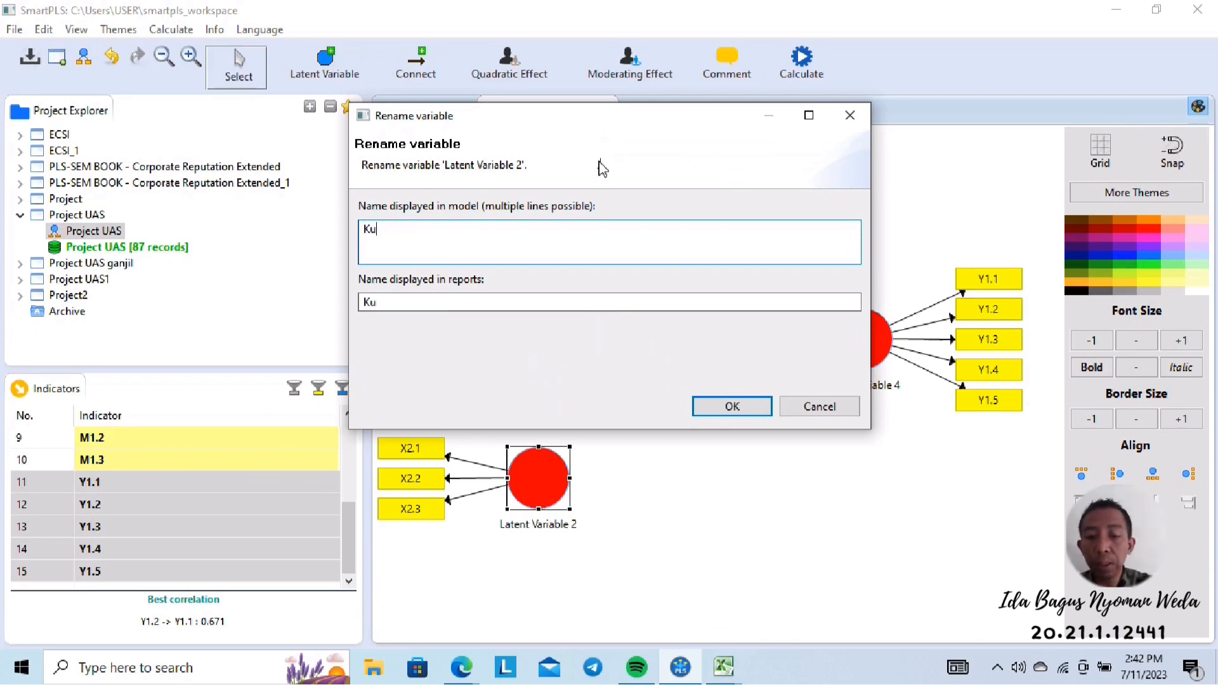
type("alitas ")
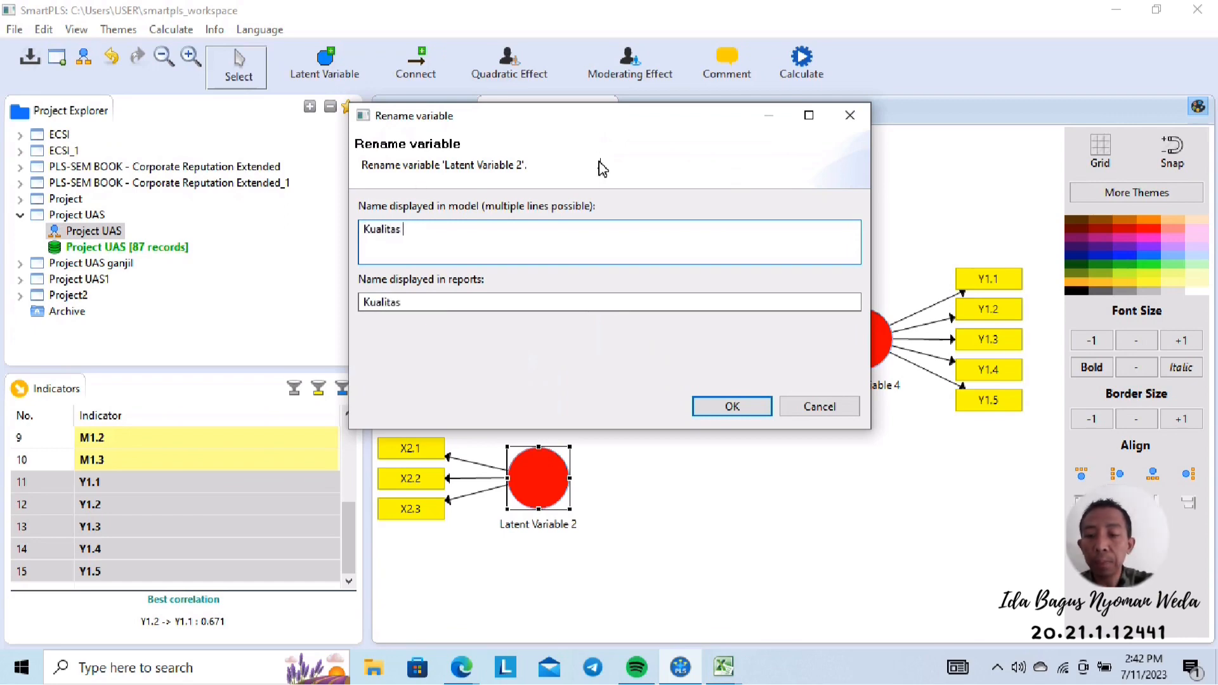
type("Layanan")
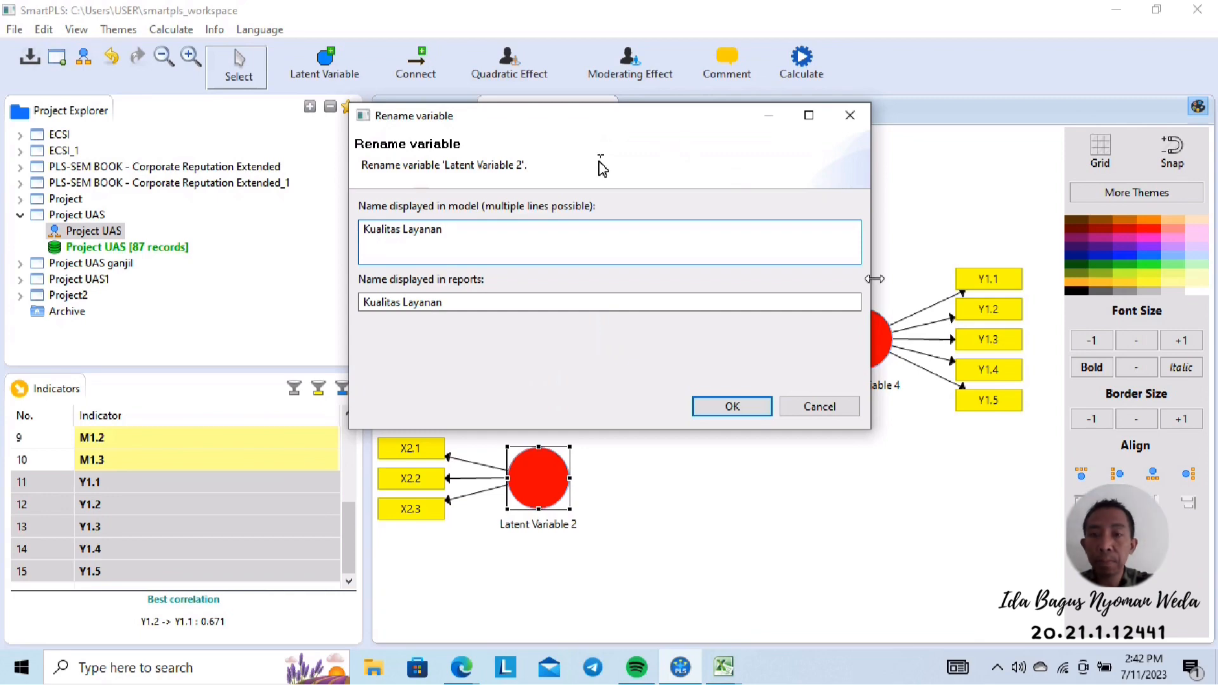
left_click(731, 409)
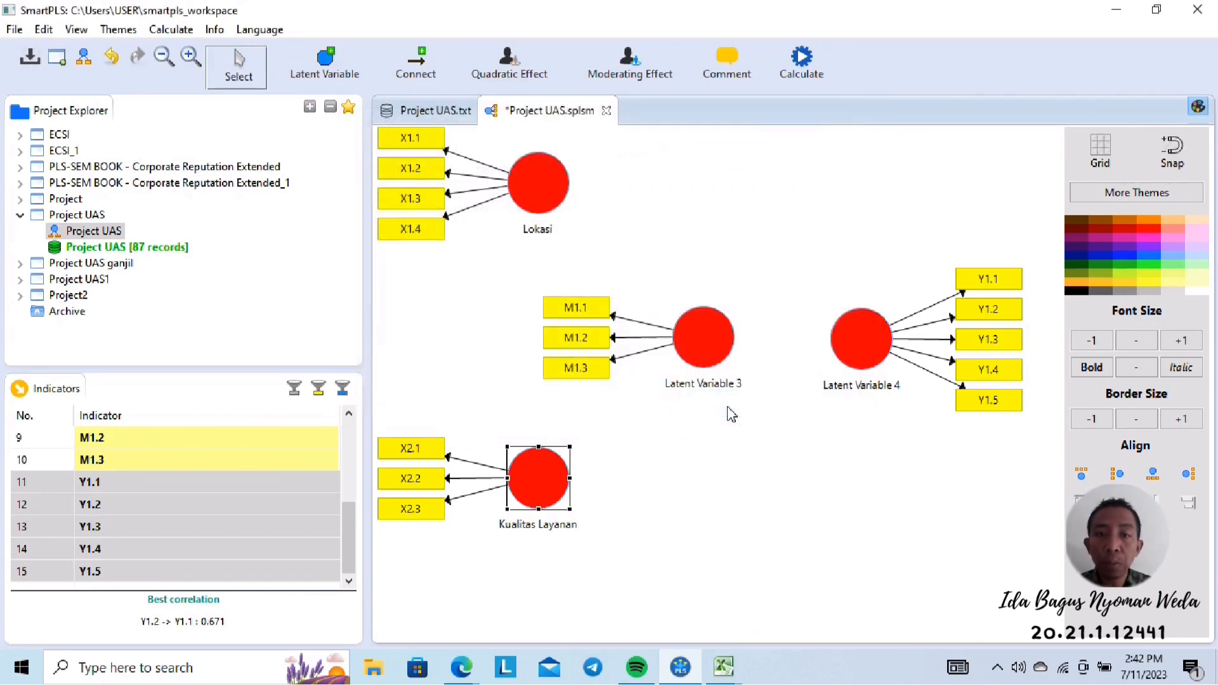
Rename the latent variable with indicators M1.1 to M1.3 as MInat Konsumen
left_click(700, 354)
right_click(700, 354)
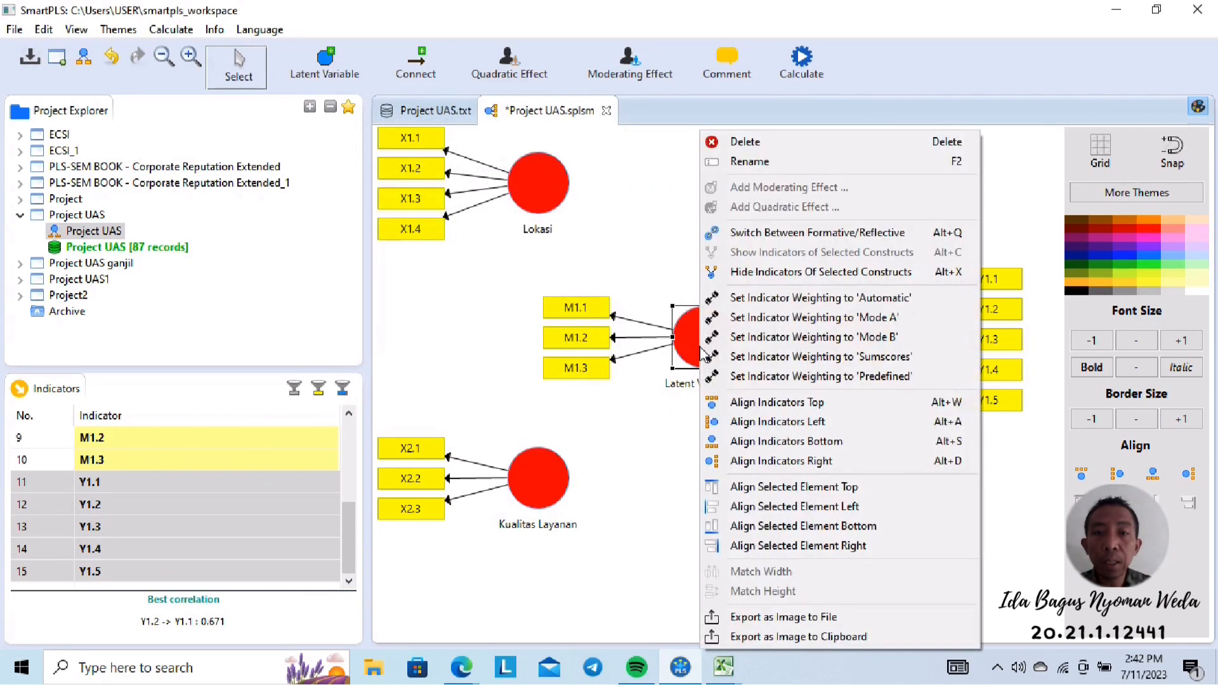
left_click(749, 161)
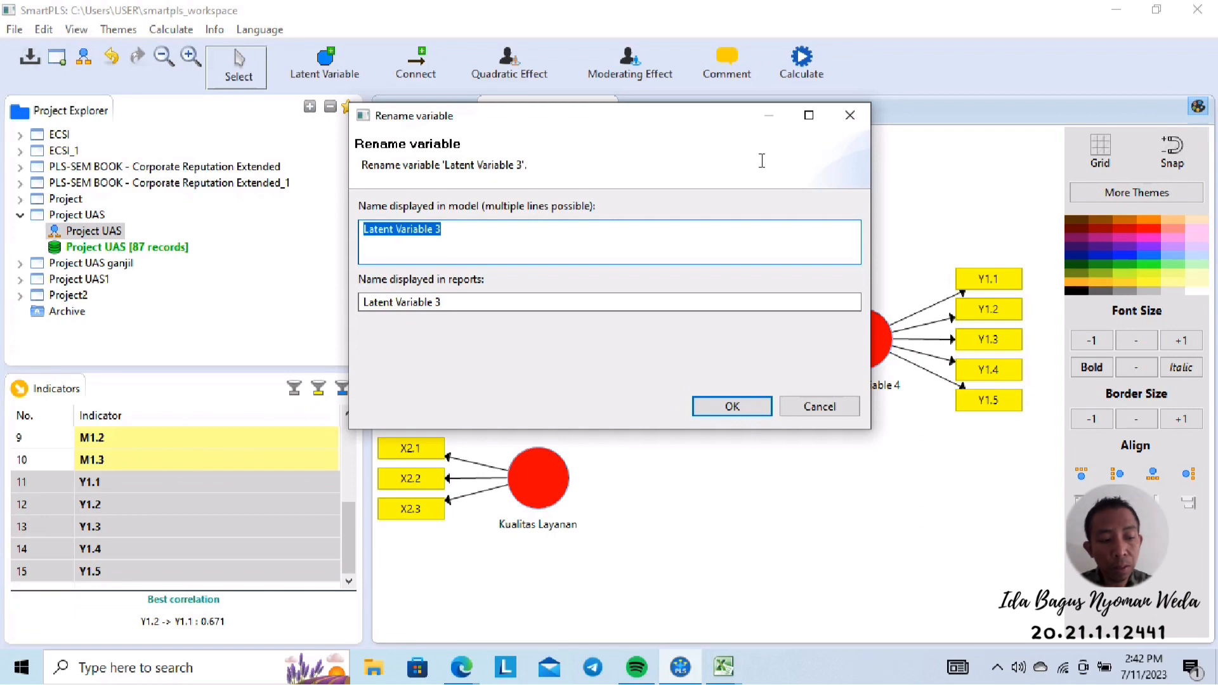
type("MI")
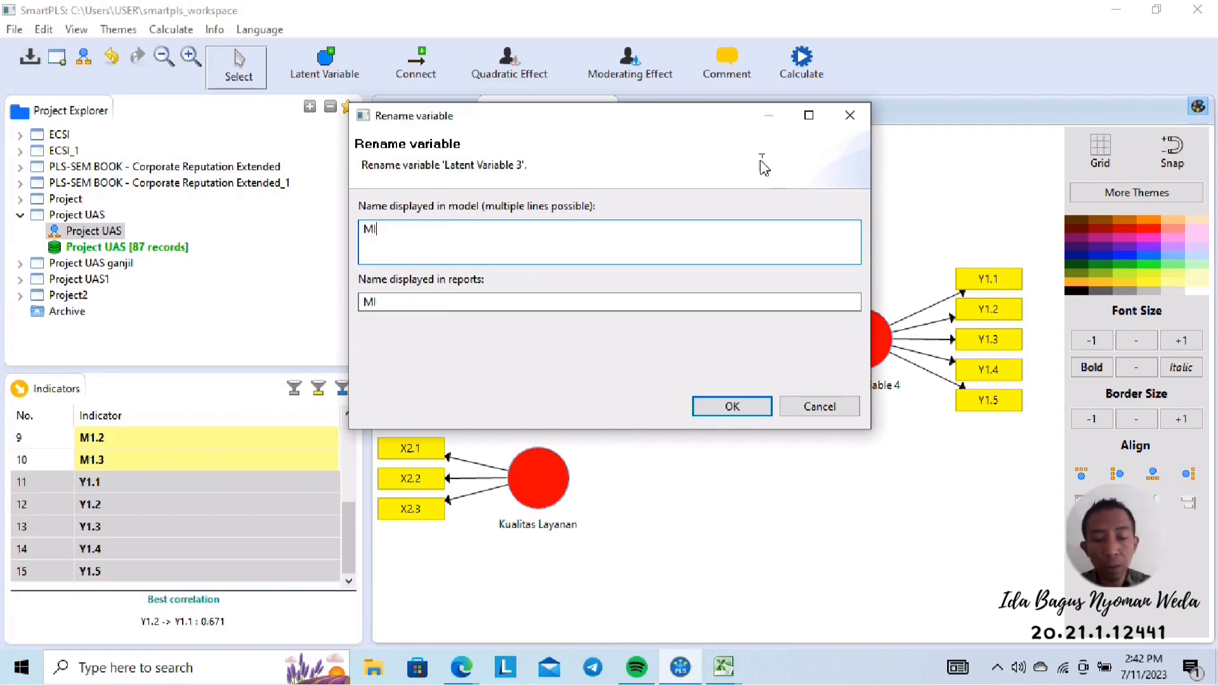
type("nat Ko")
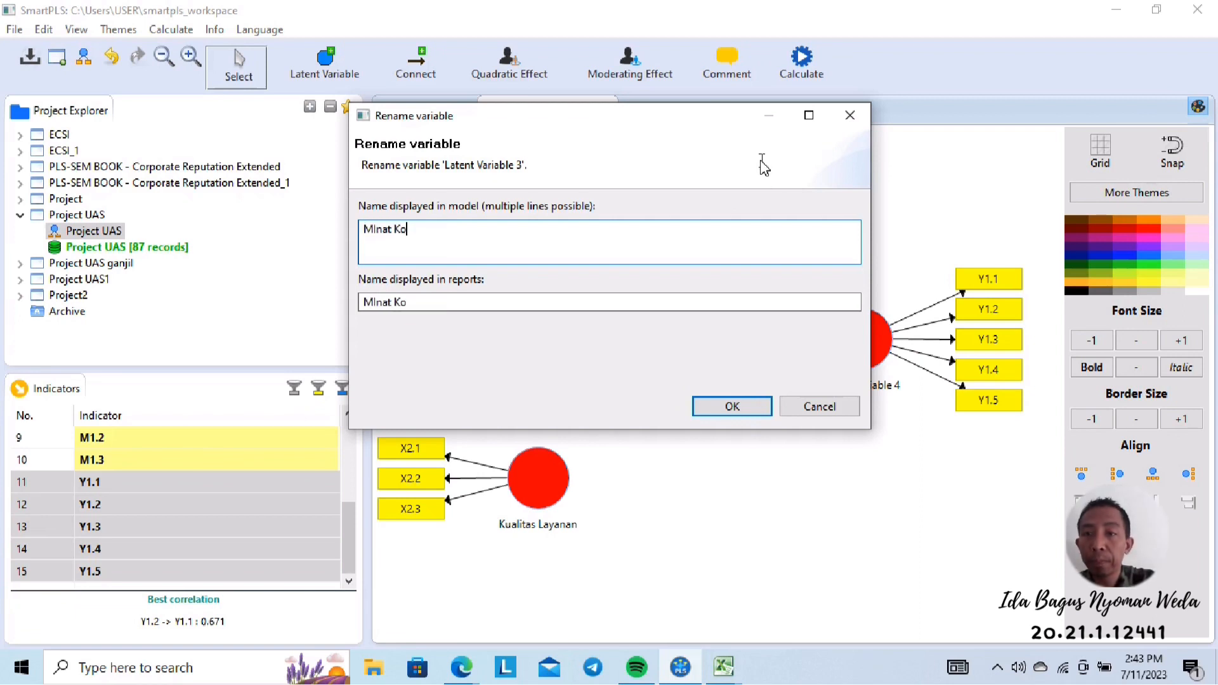
type("nsumen")
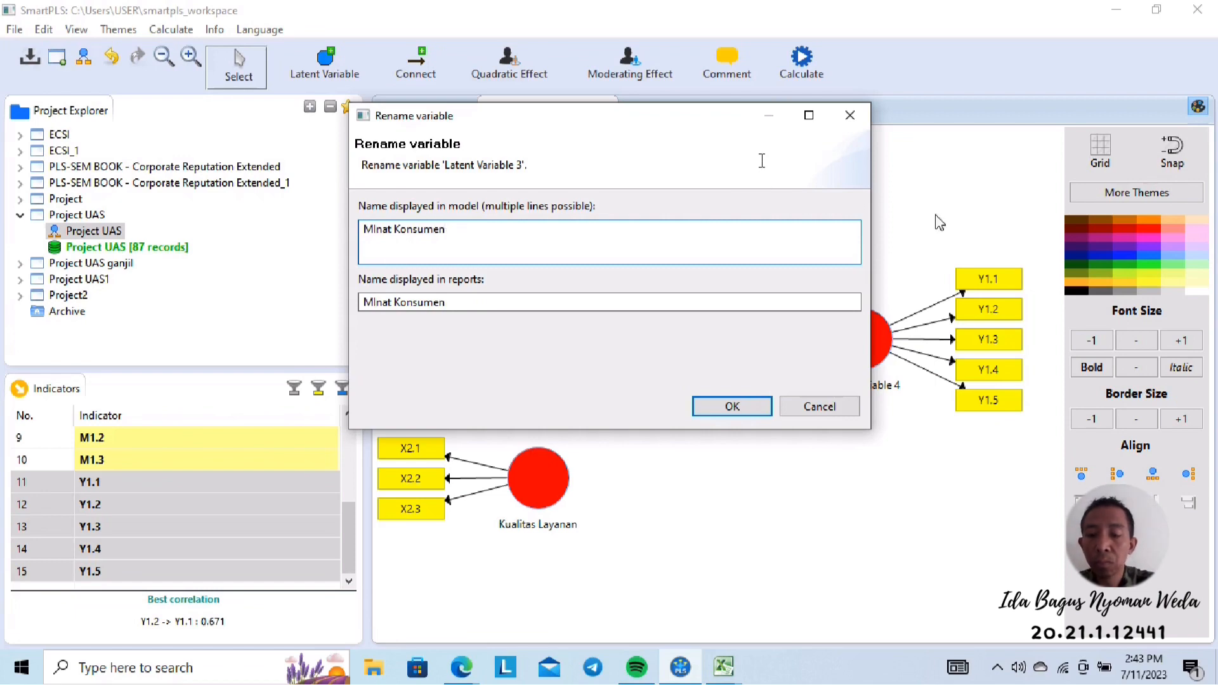
left_click(730, 406)
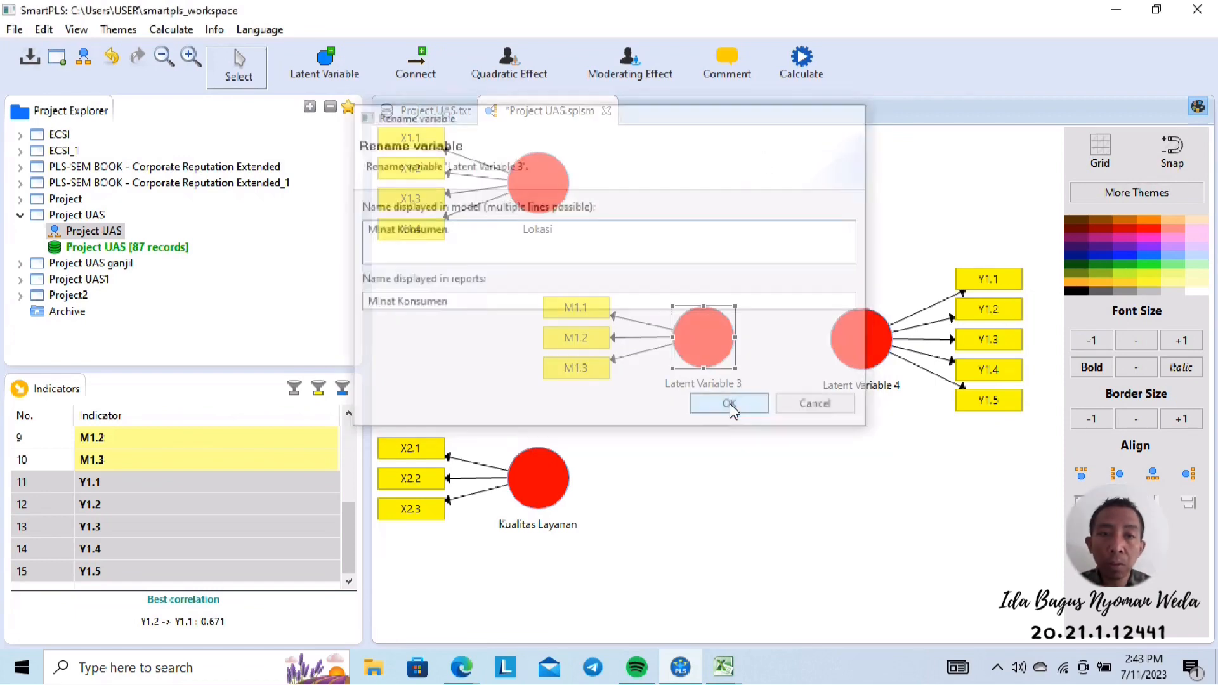
left_click(868, 353)
right_click(868, 353)
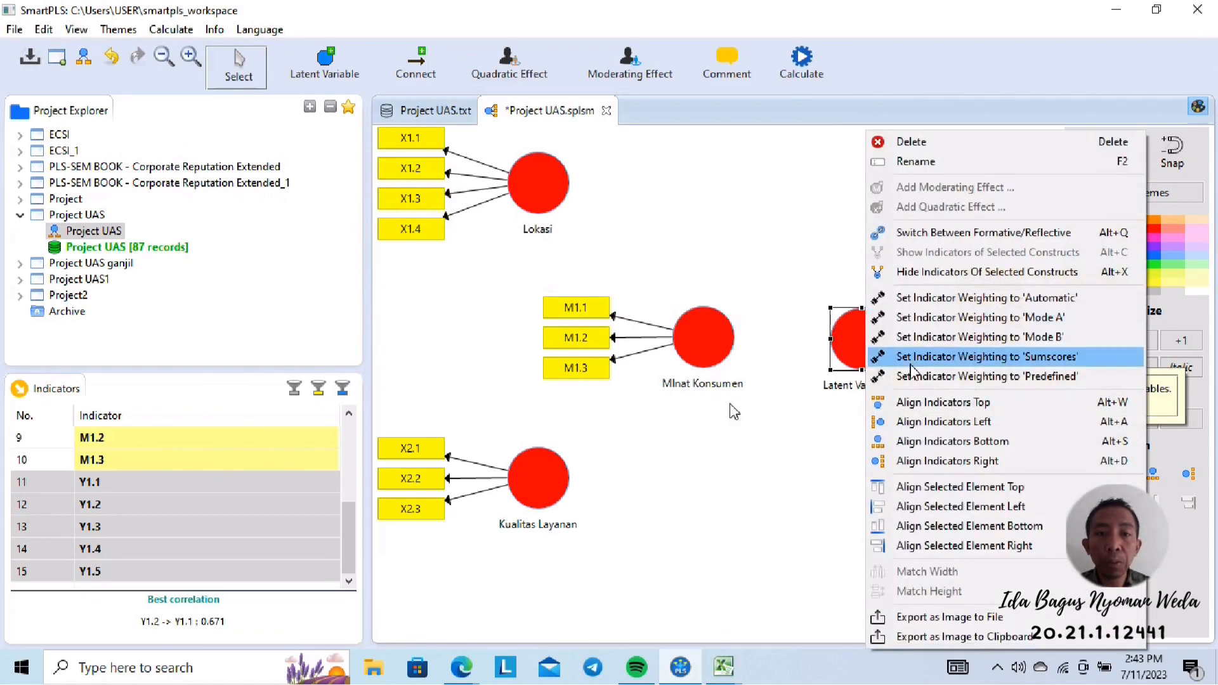
left_click(974, 462)
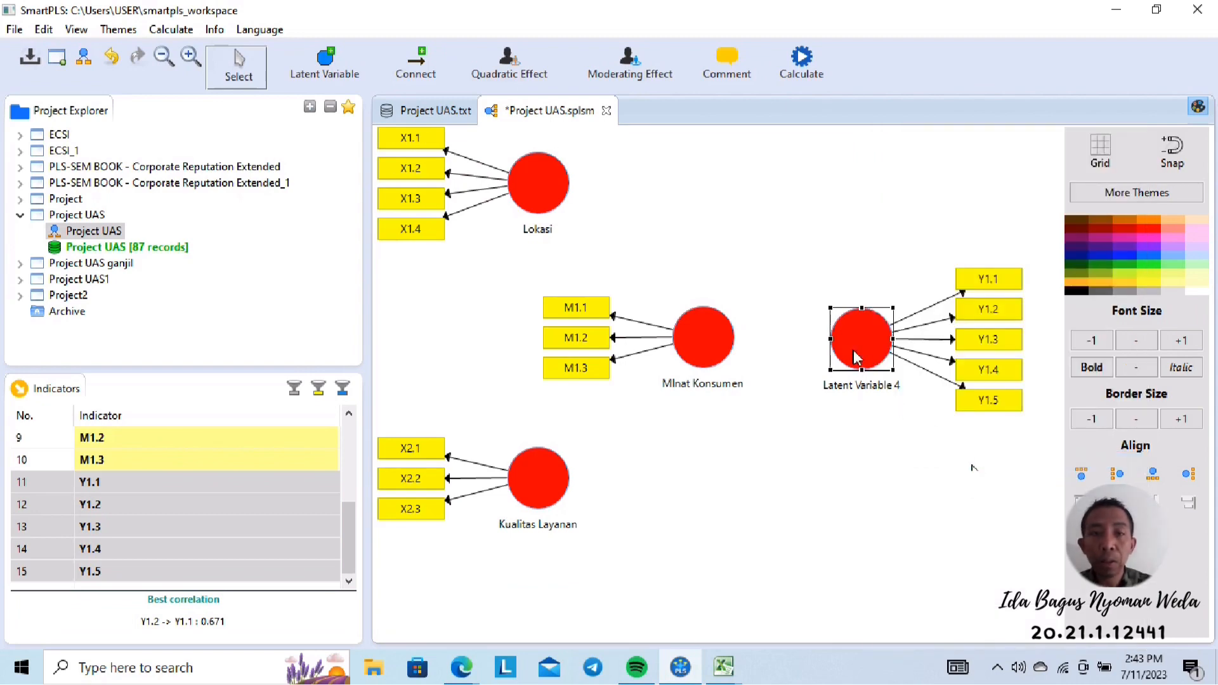
mouse_move(856, 358)
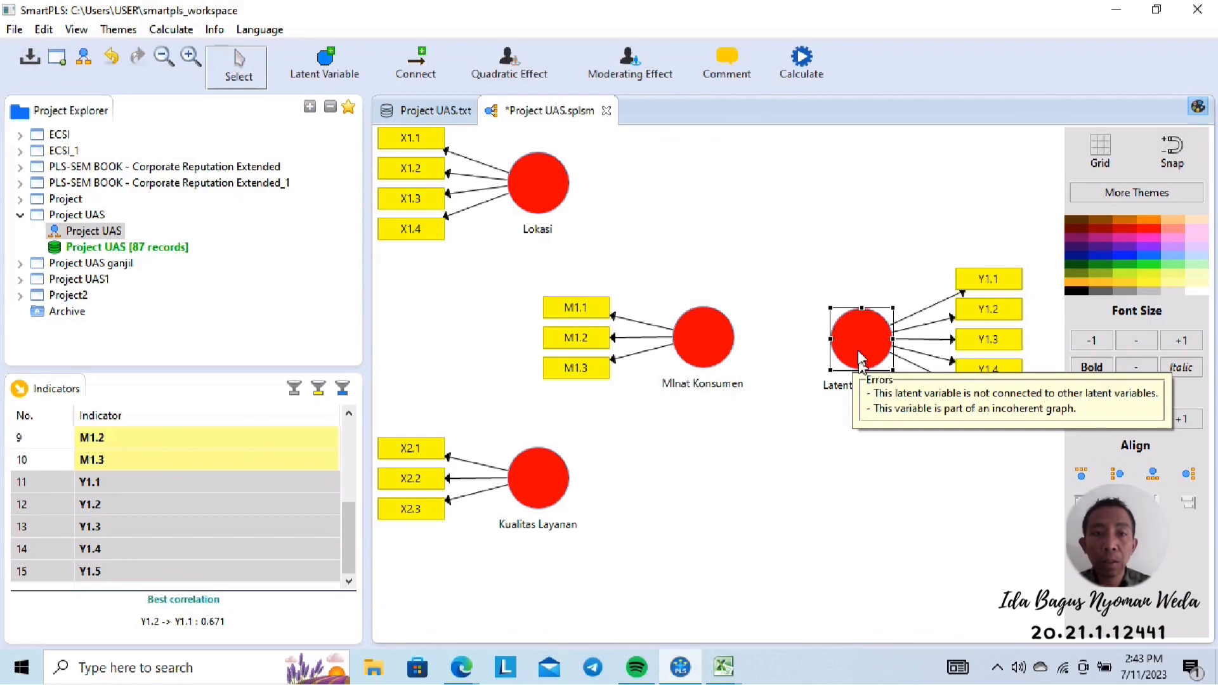
left_click(793, 458)
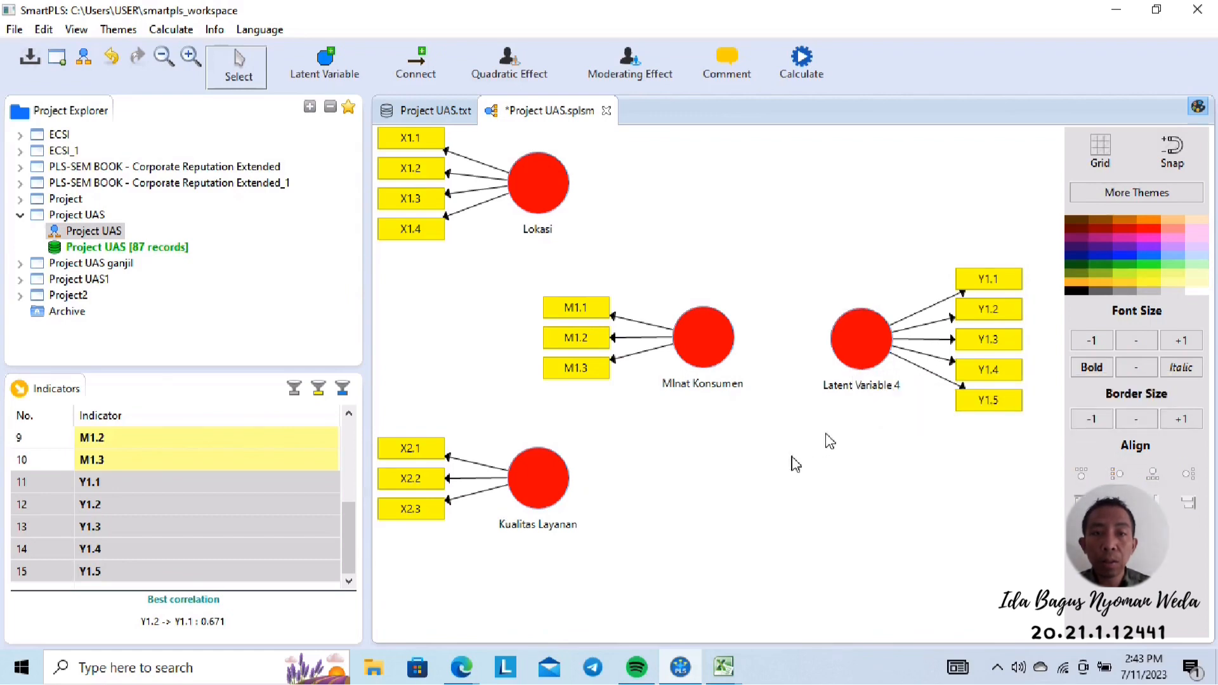
Rename the latent variable with indicators Y1.1 to Y1.5 as Keputusan Pembelian
left_click(846, 356)
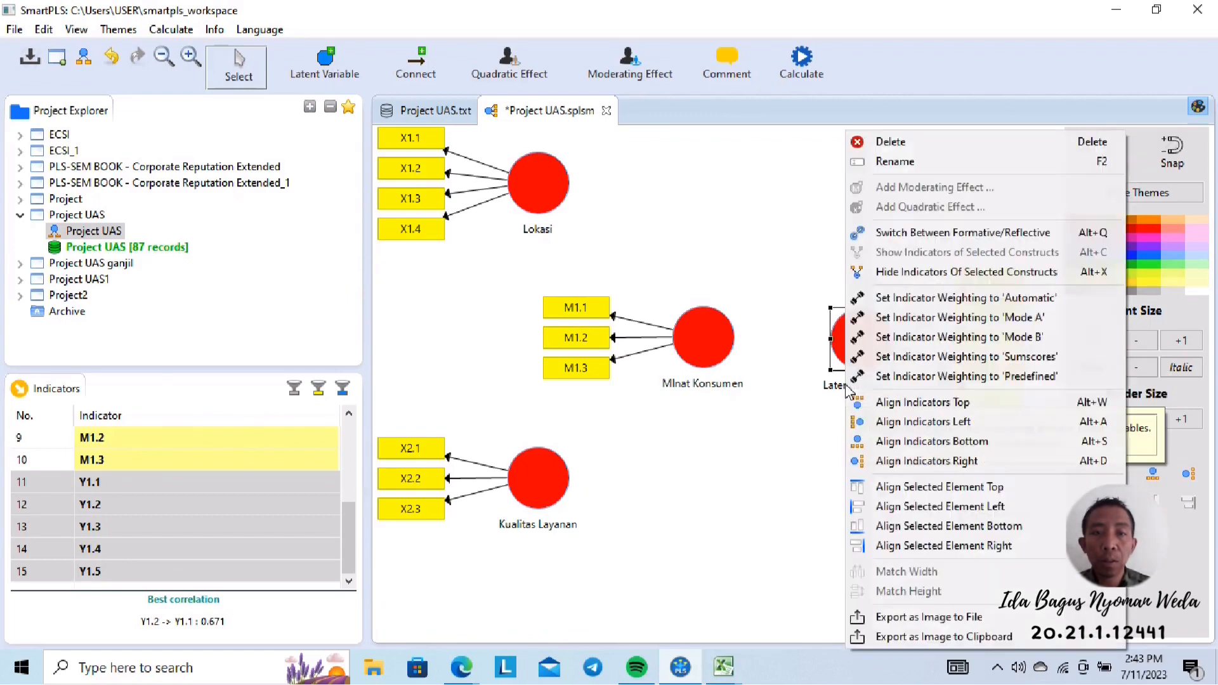
right_click(847, 356)
left_click(908, 162)
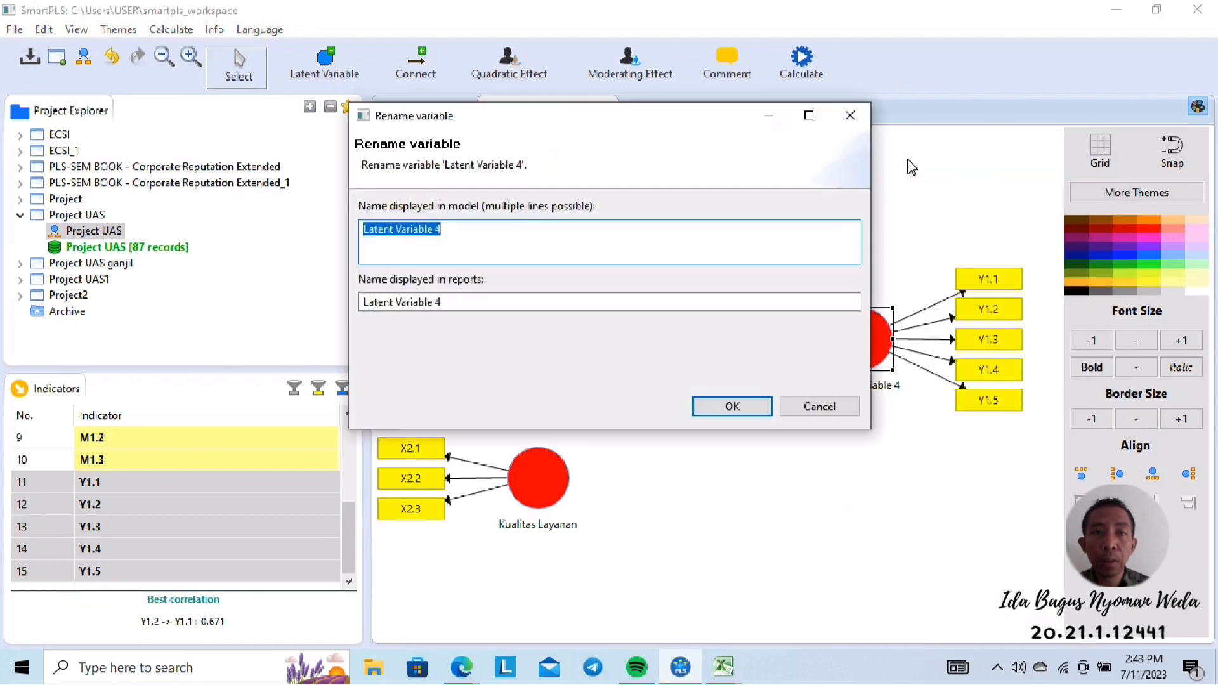
type("Ke")
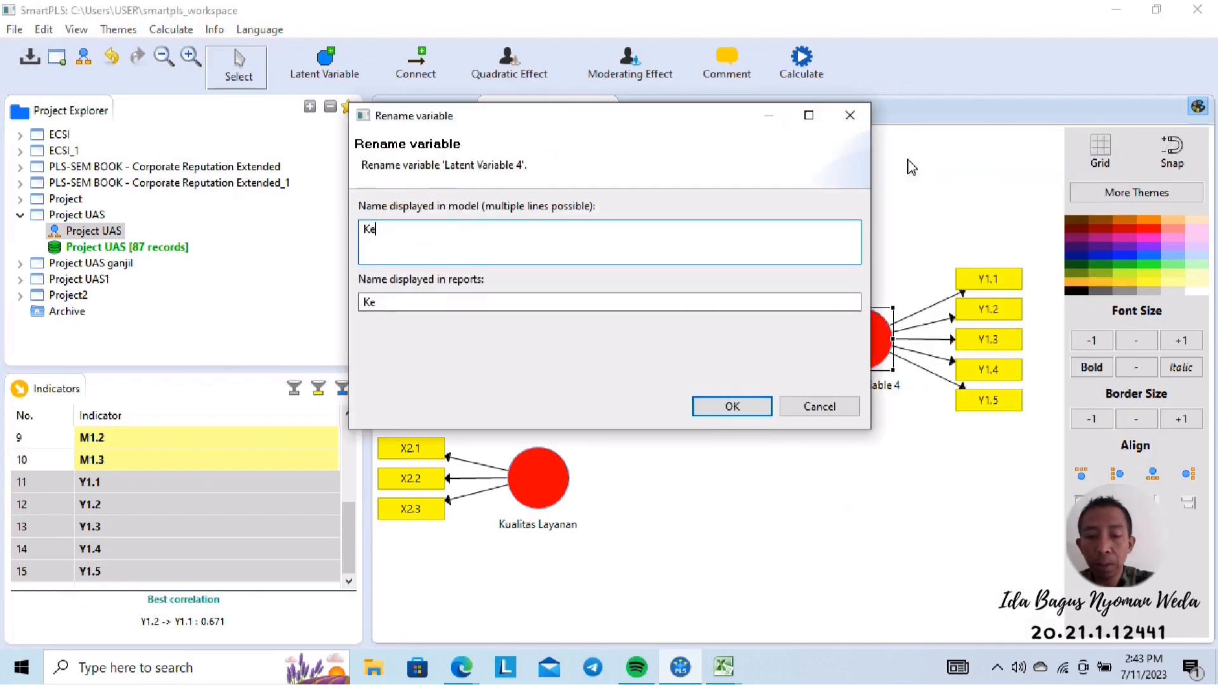
type("pui")
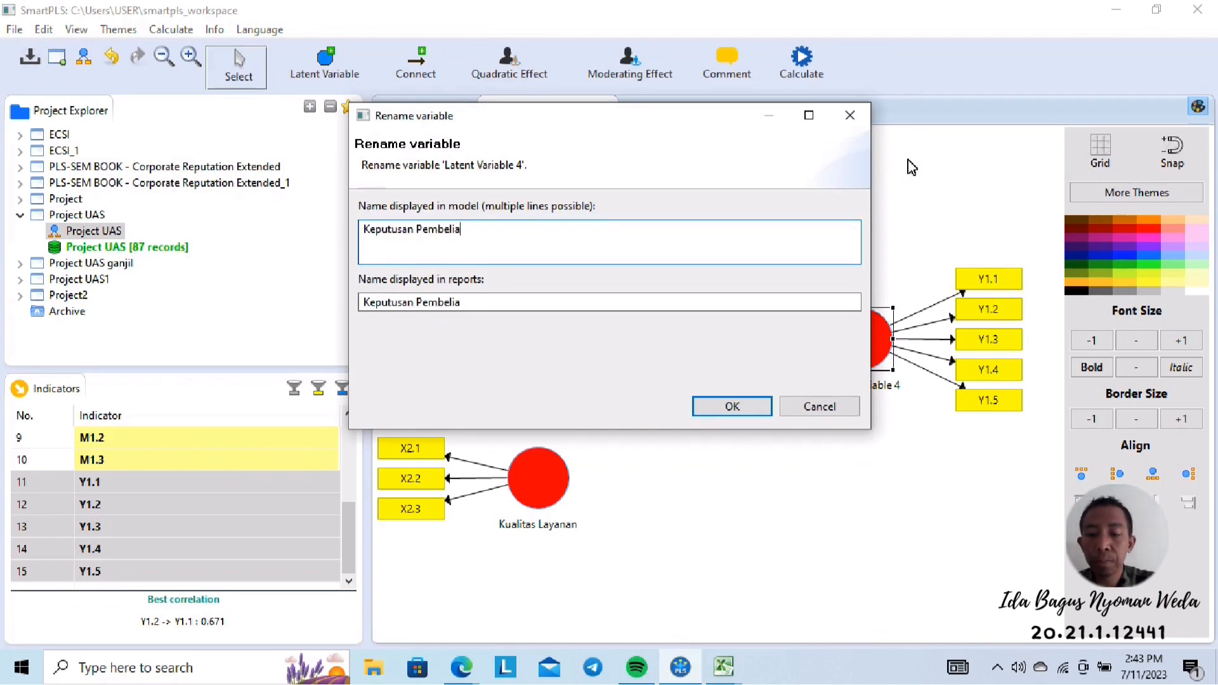
left_click(747, 410)
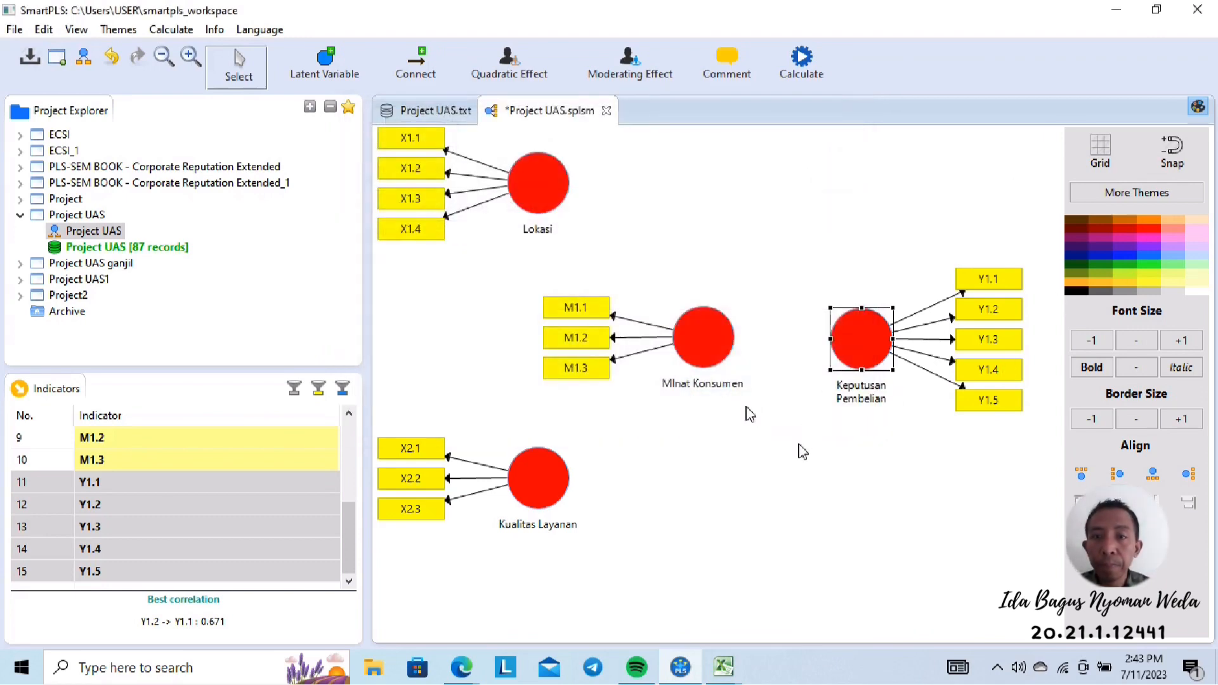
left_click(801, 450)
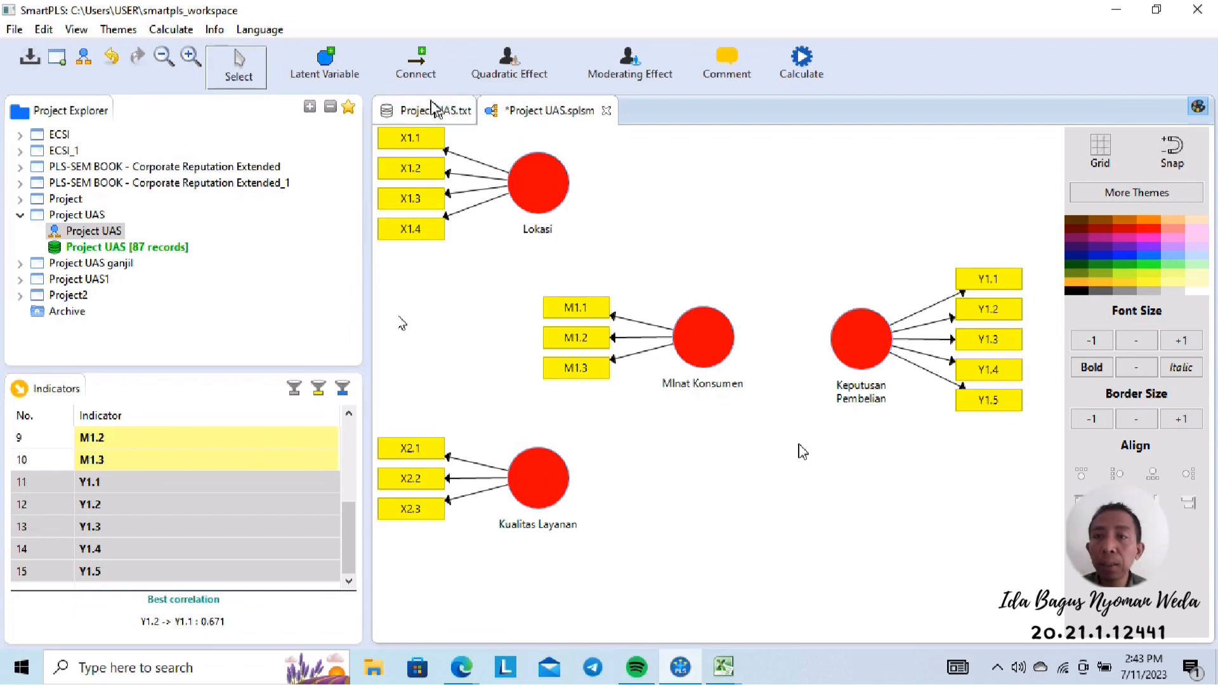
Connect paths from Lokasi and from Kualitas Layanan to the MInat Konsumen latent variable
left_click(422, 75)
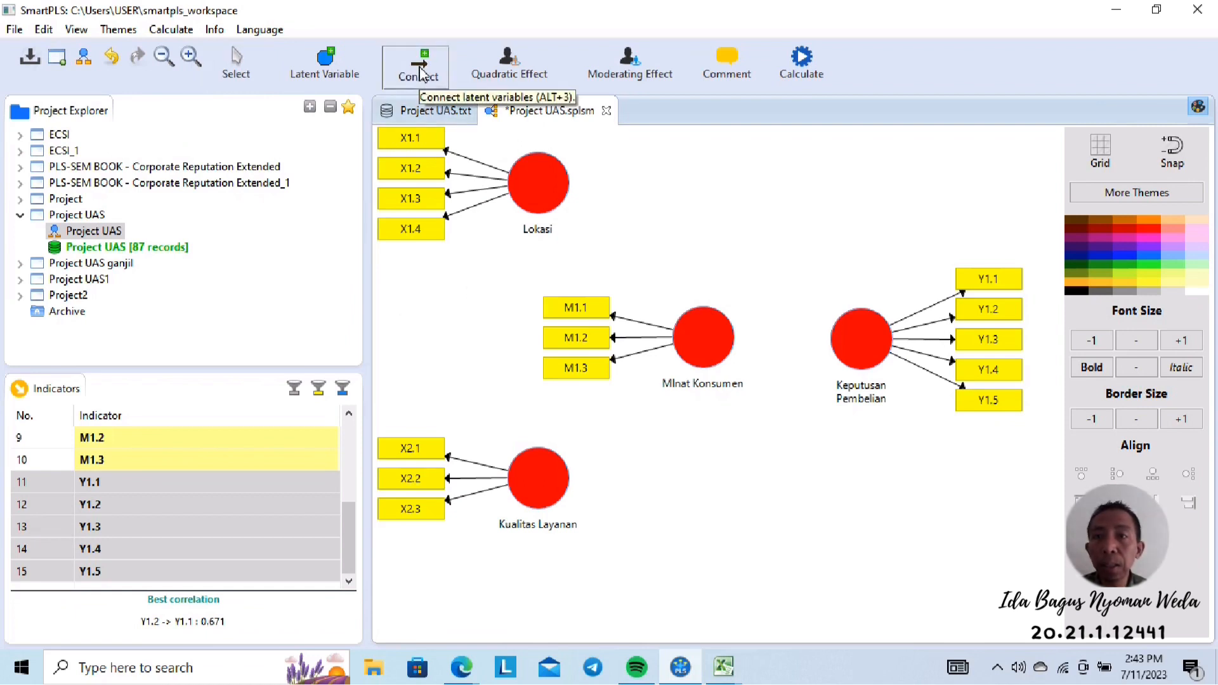
mouse_move(544, 189)
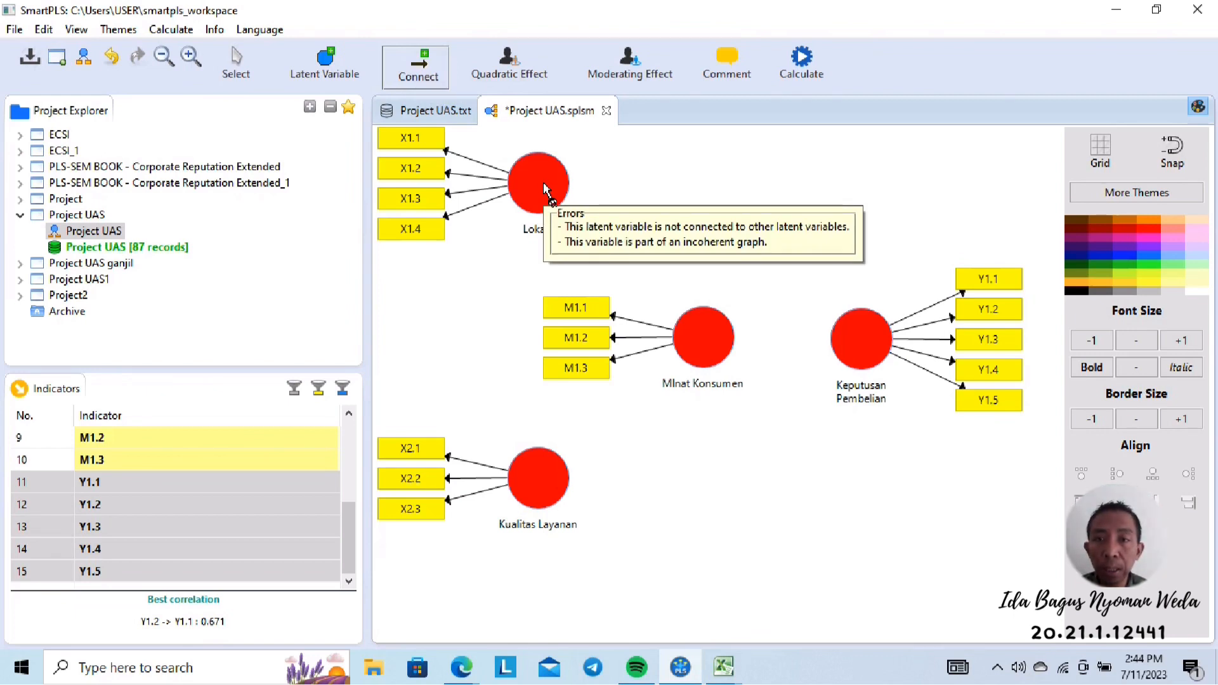
left_click(544, 189)
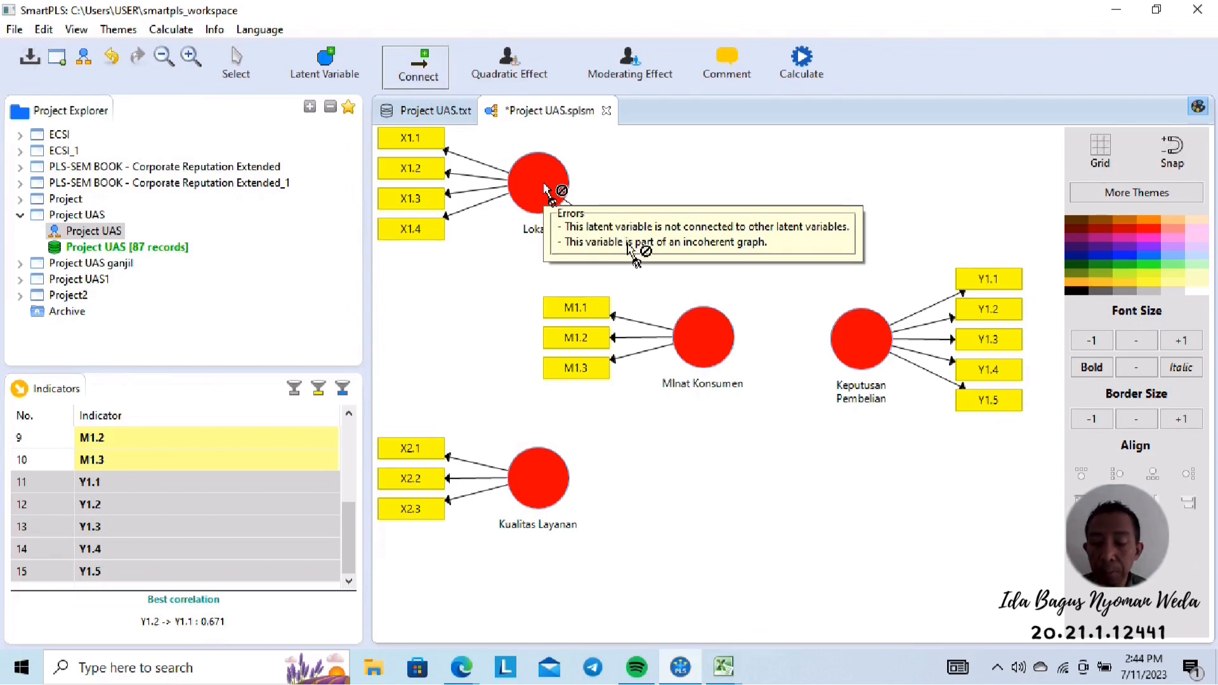
left_click(707, 336)
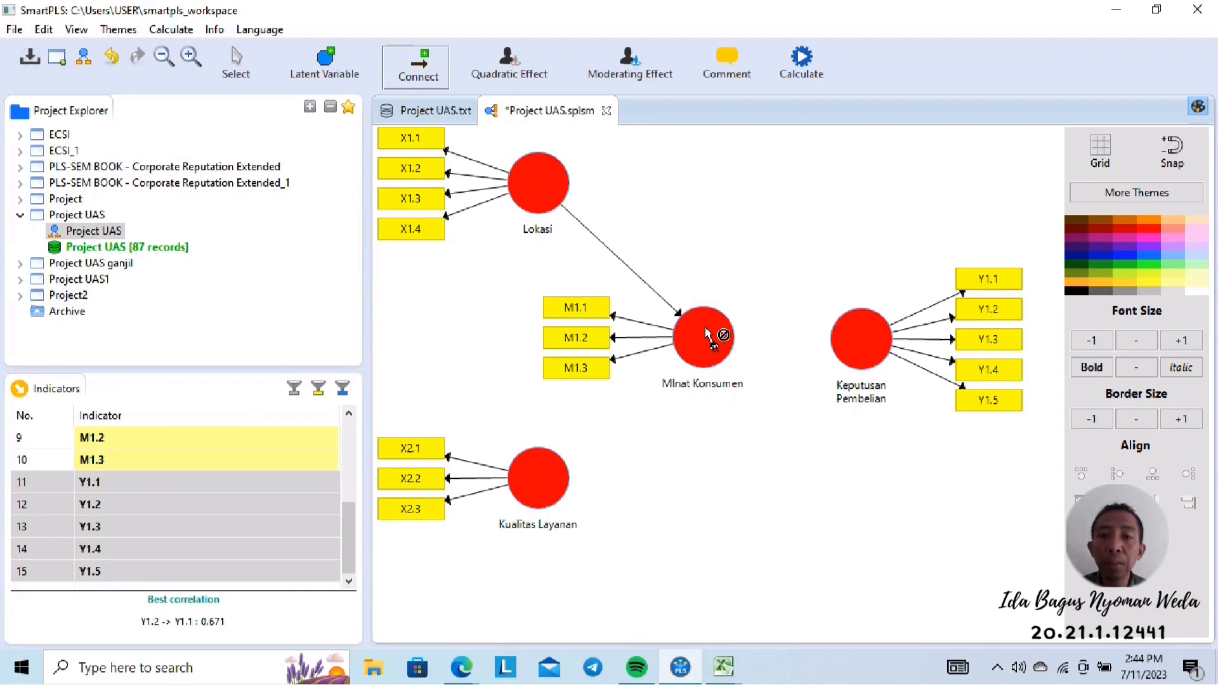
mouse_move(708, 336)
left_mouse_down()
mouse_move(603, 467)
mouse_move(573, 475)
left_mouse_up()
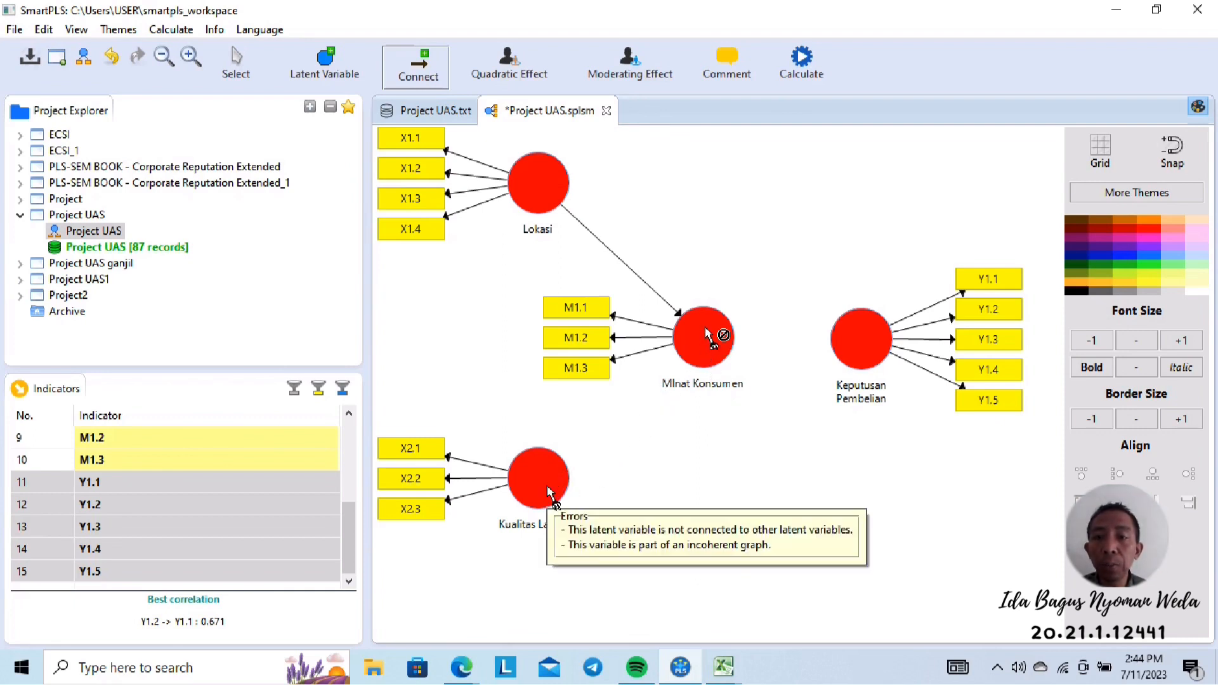
left_click_drag(547, 486, 683, 380)
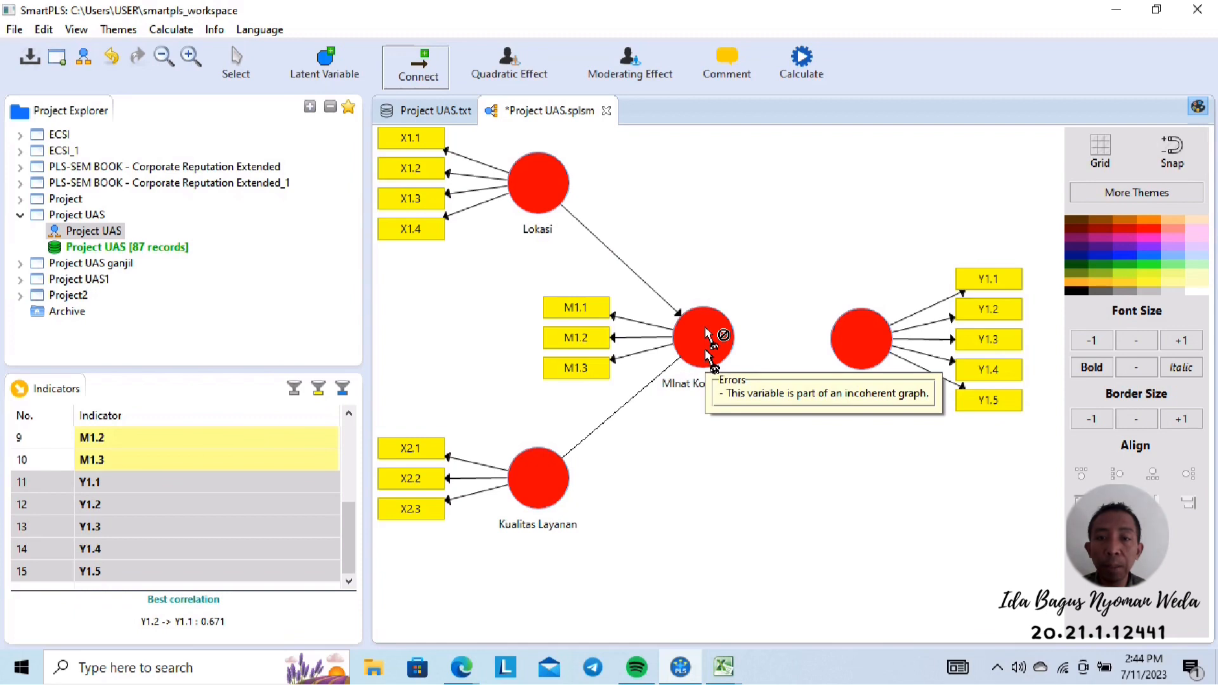
left_click(707, 355)
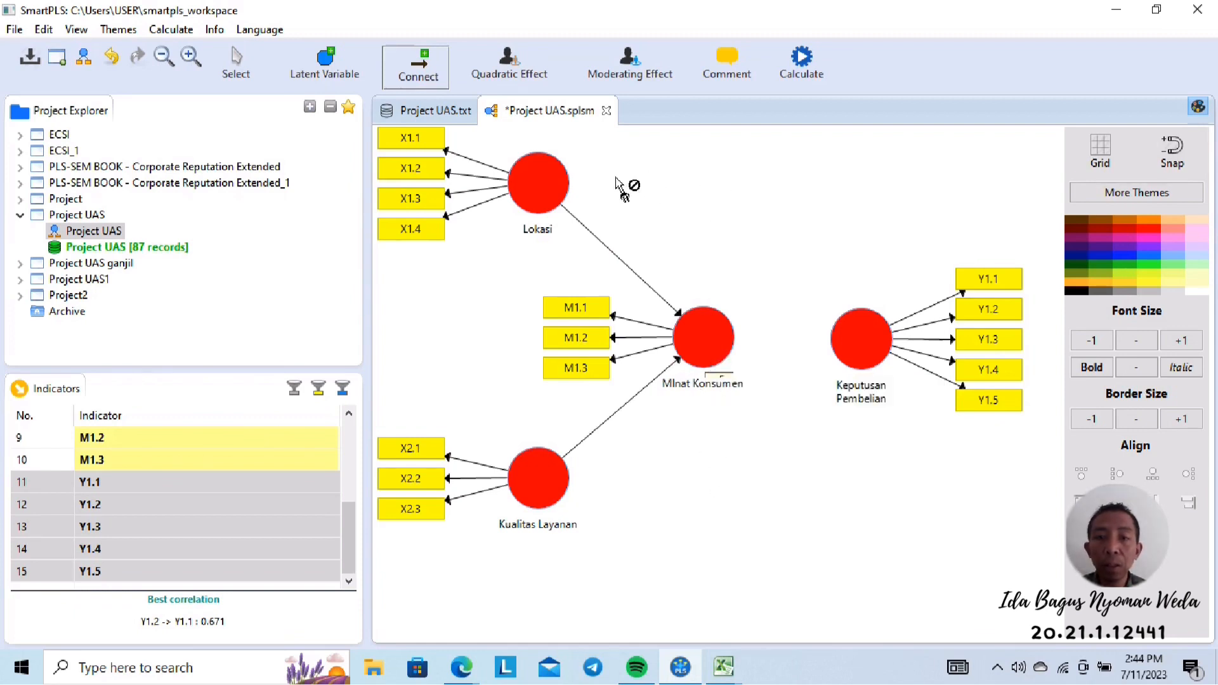
Connect paths from Lokasi, Kualitas Layanan and MInat Konsumen to the Keputusan Pembelian latent variable
left_click(543, 182)
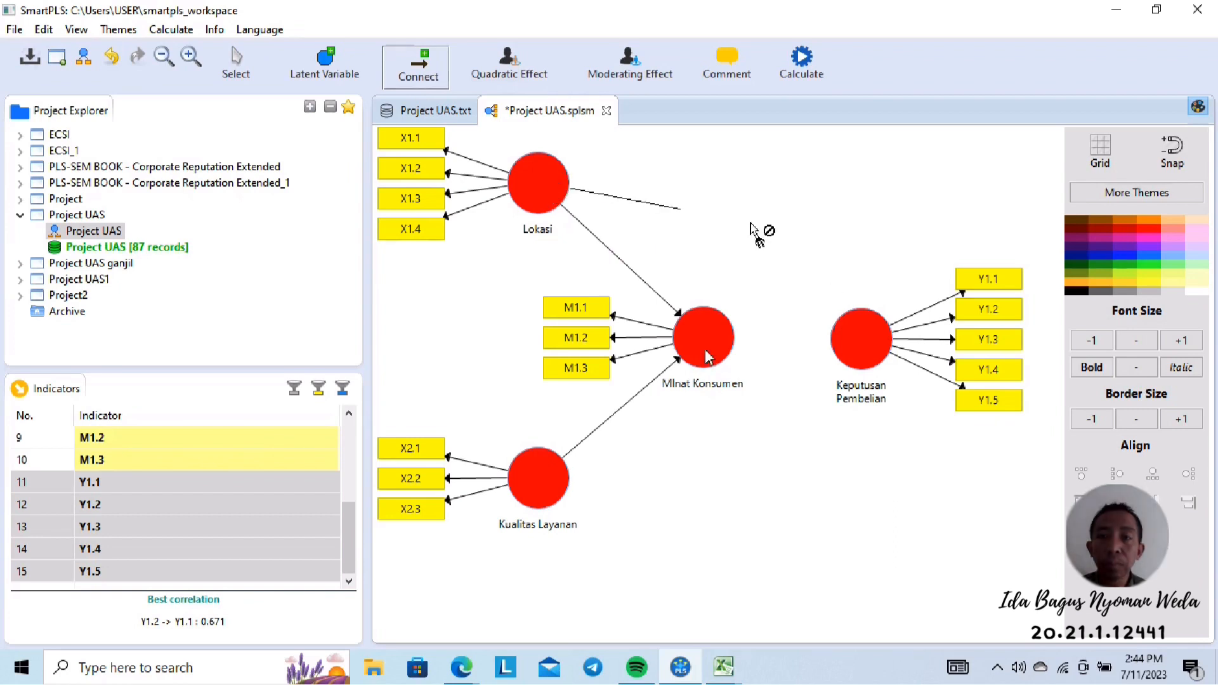
left_click(863, 327)
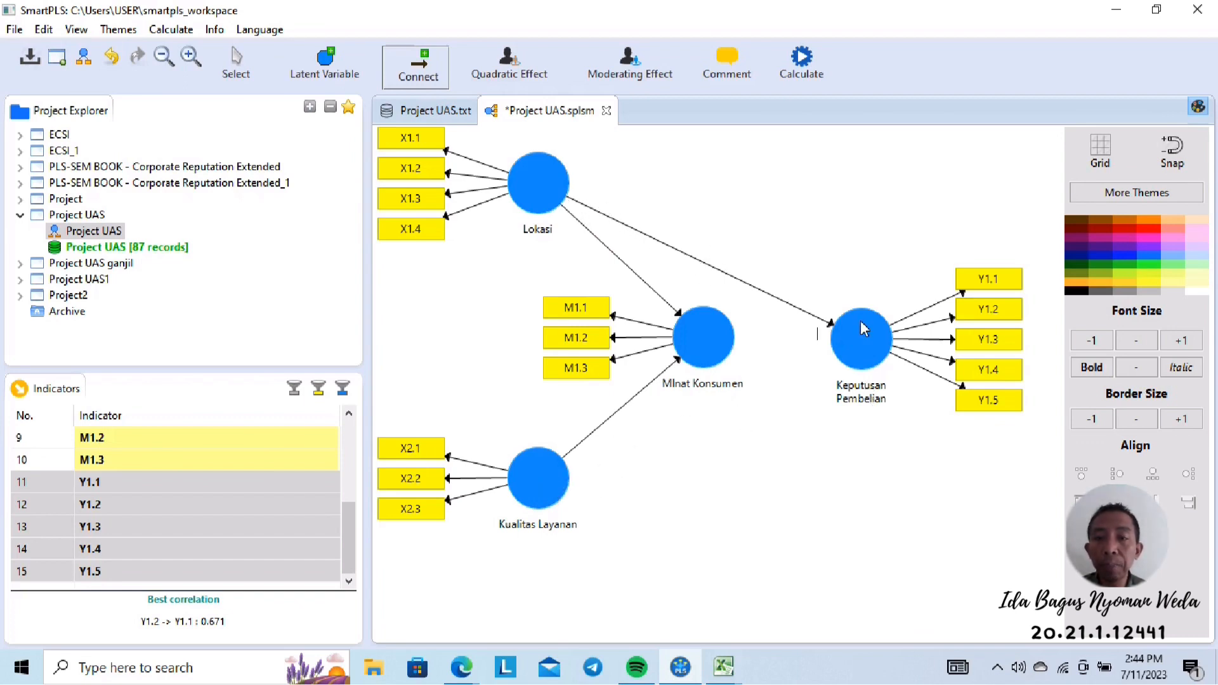
left_click(545, 490)
left_click(830, 393)
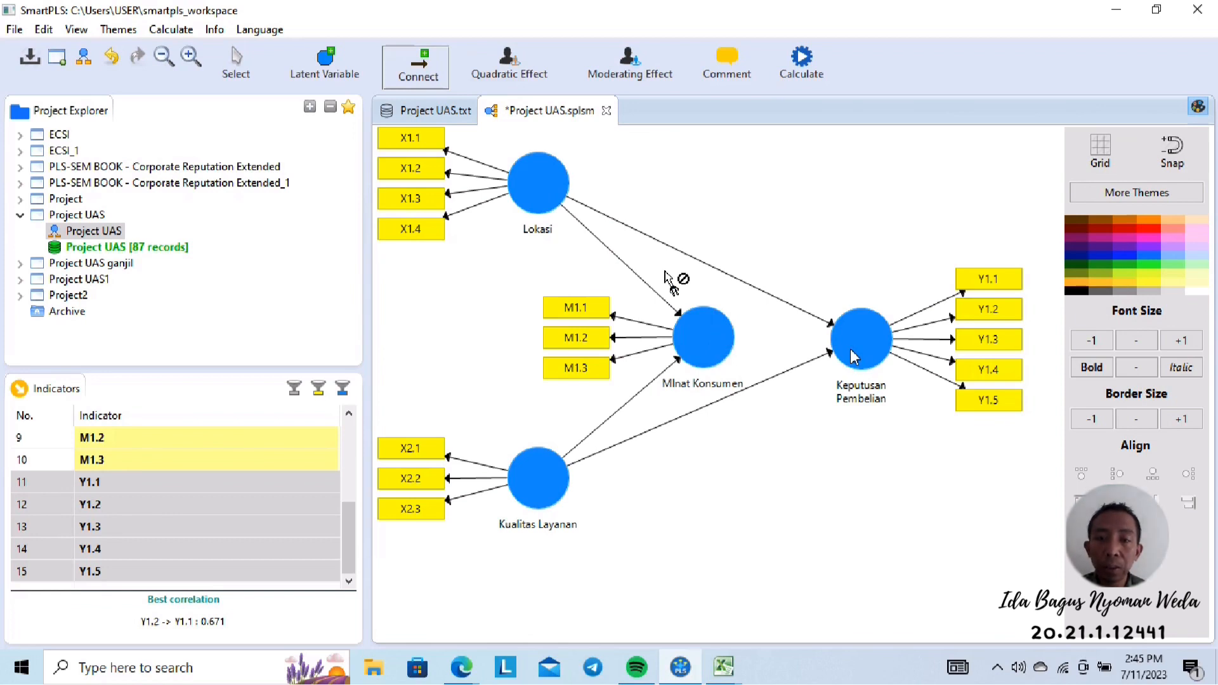
left_click_drag(722, 350, 849, 350)
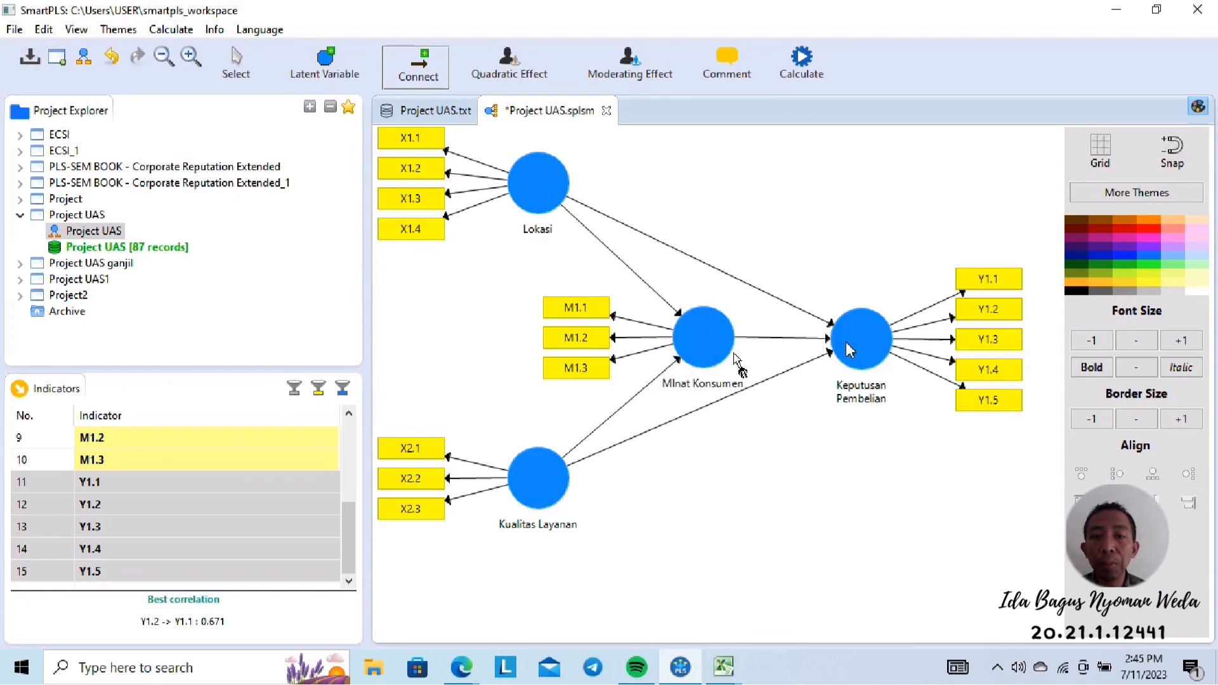
right_click(697, 356)
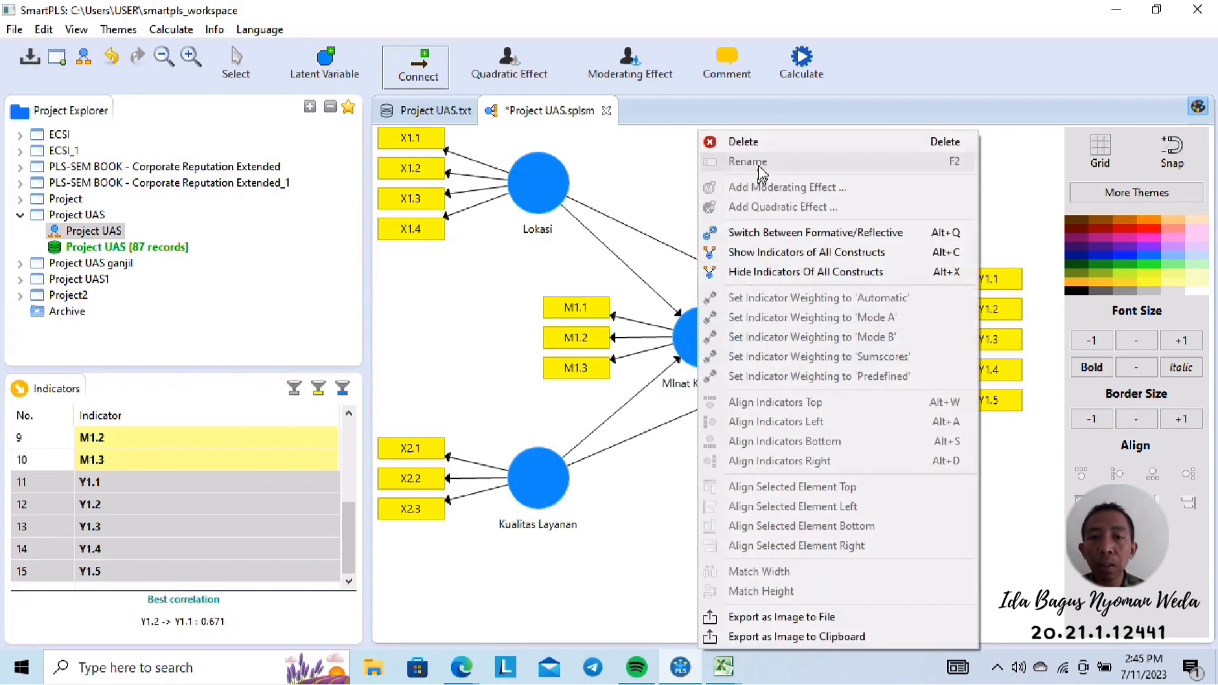
left_click(574, 404)
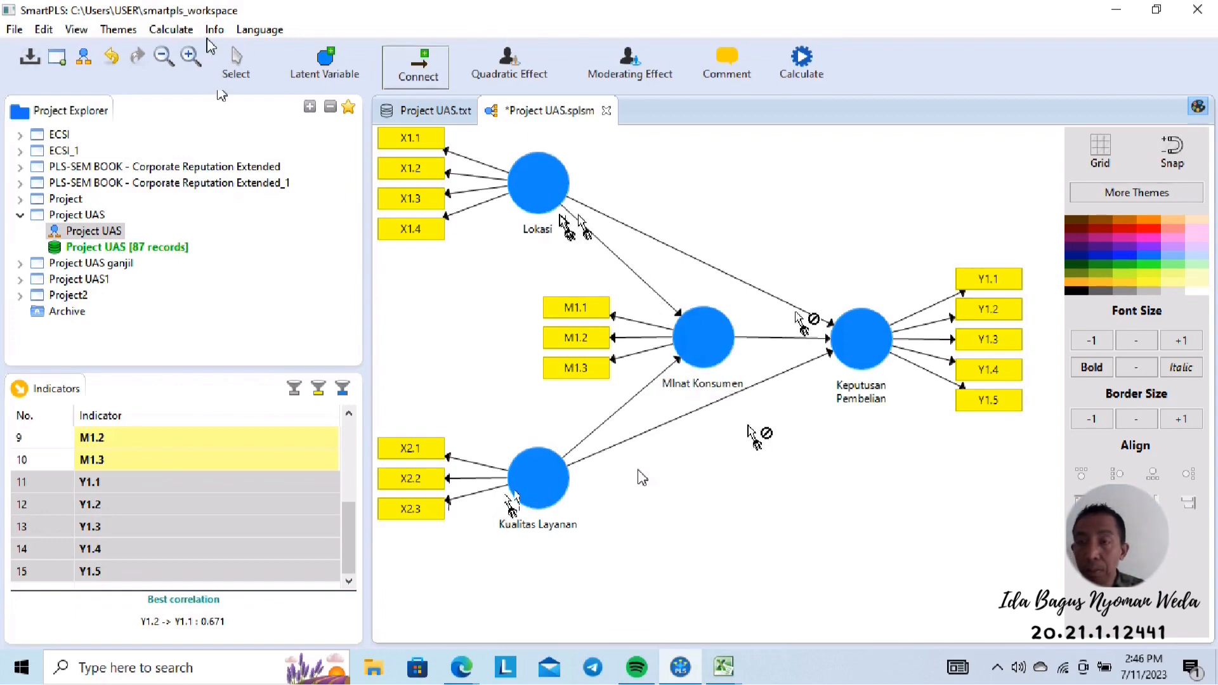
Run the PLS Algorithm on the fully connected model with the Path weighting scheme and open the full report
left_click(185, 31)
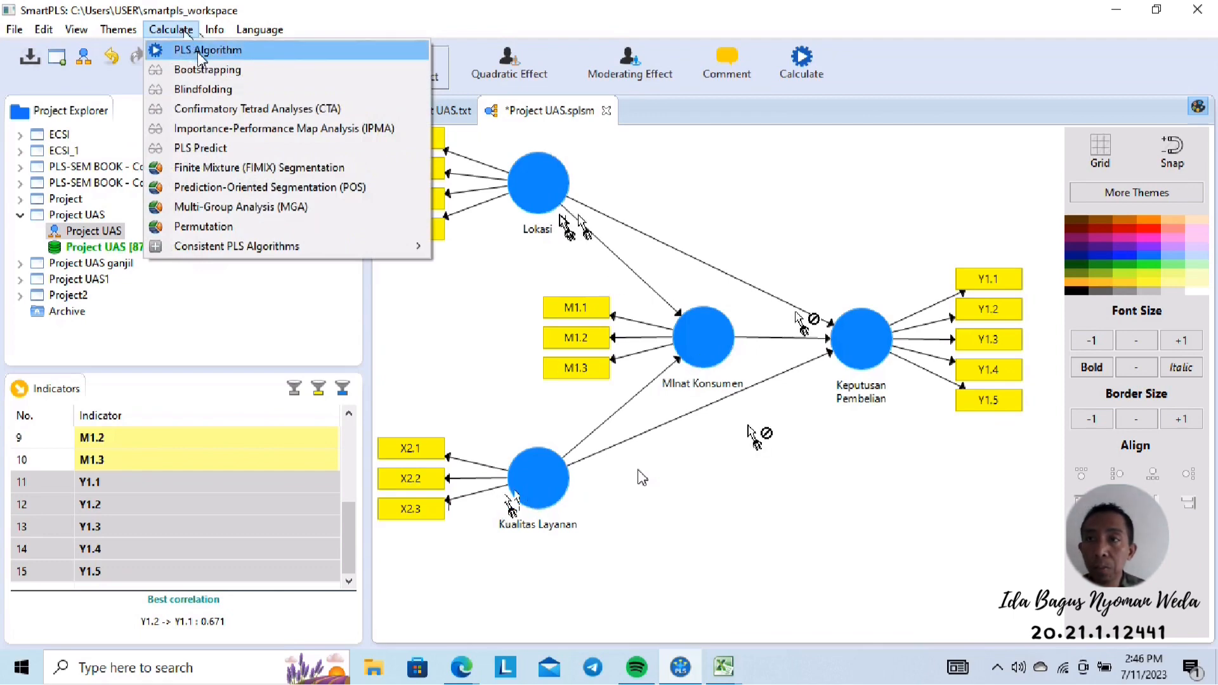
left_click(201, 54)
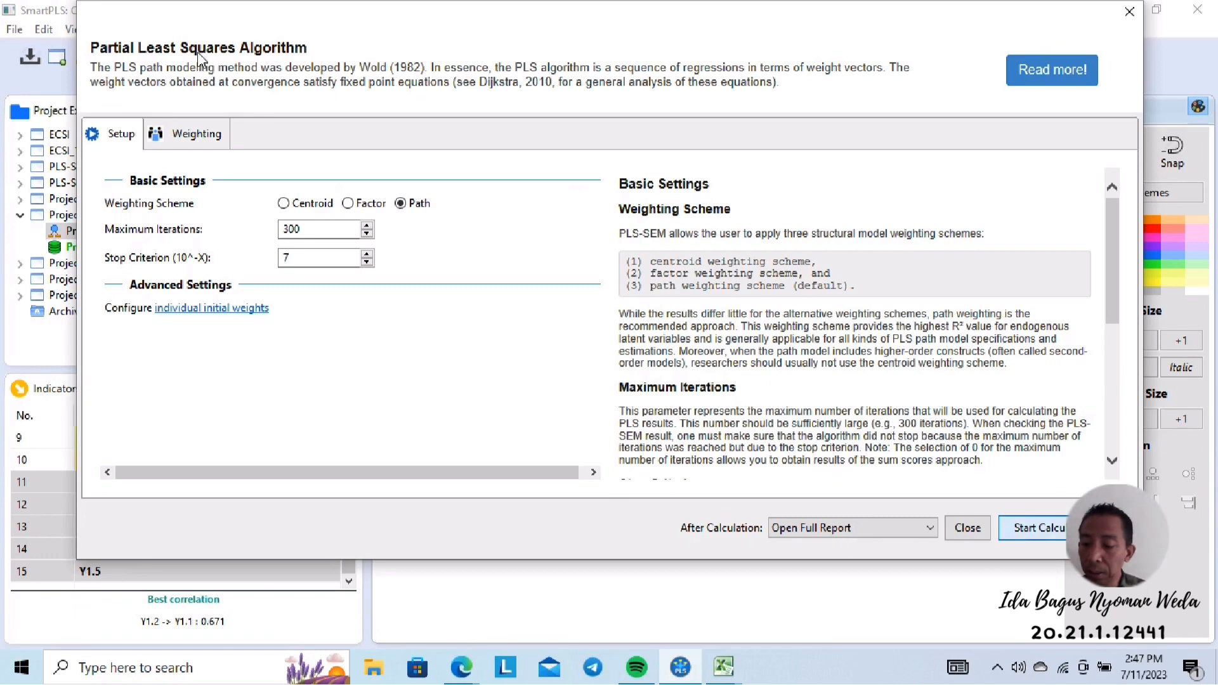
key("Return")
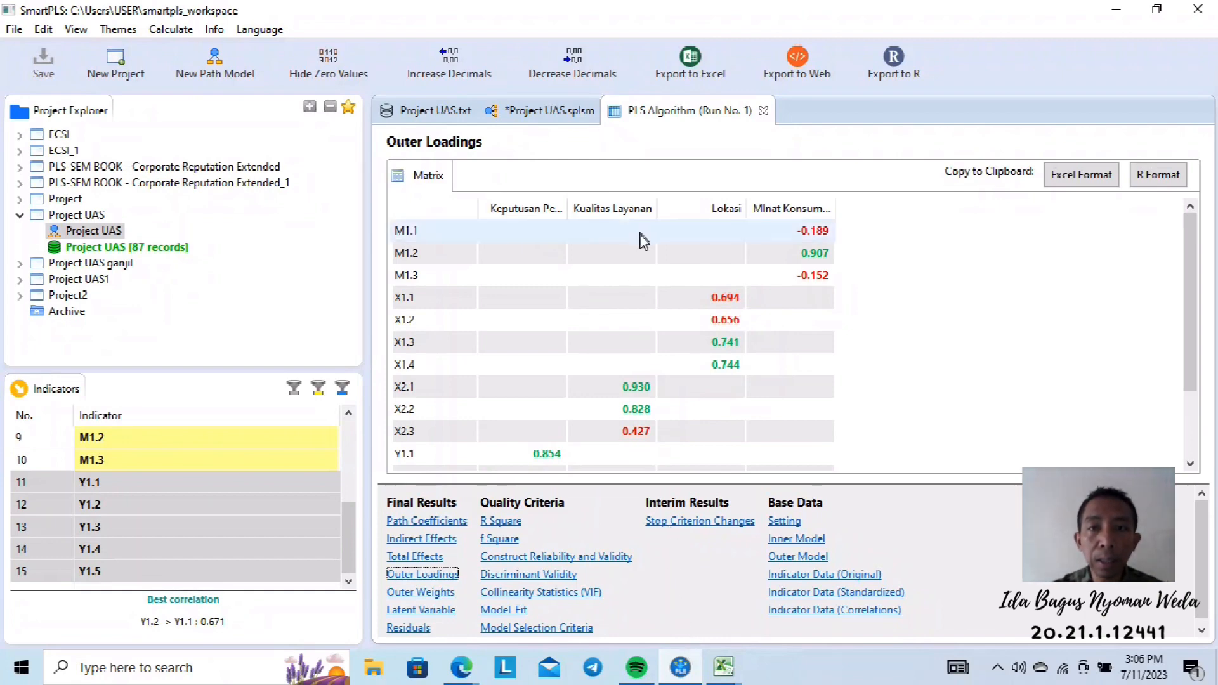
Compare the outer loadings in the PLS report with those on the path diagram, focusing on the Lokasi indicators X1.1 and X1.2
left_click(544, 116)
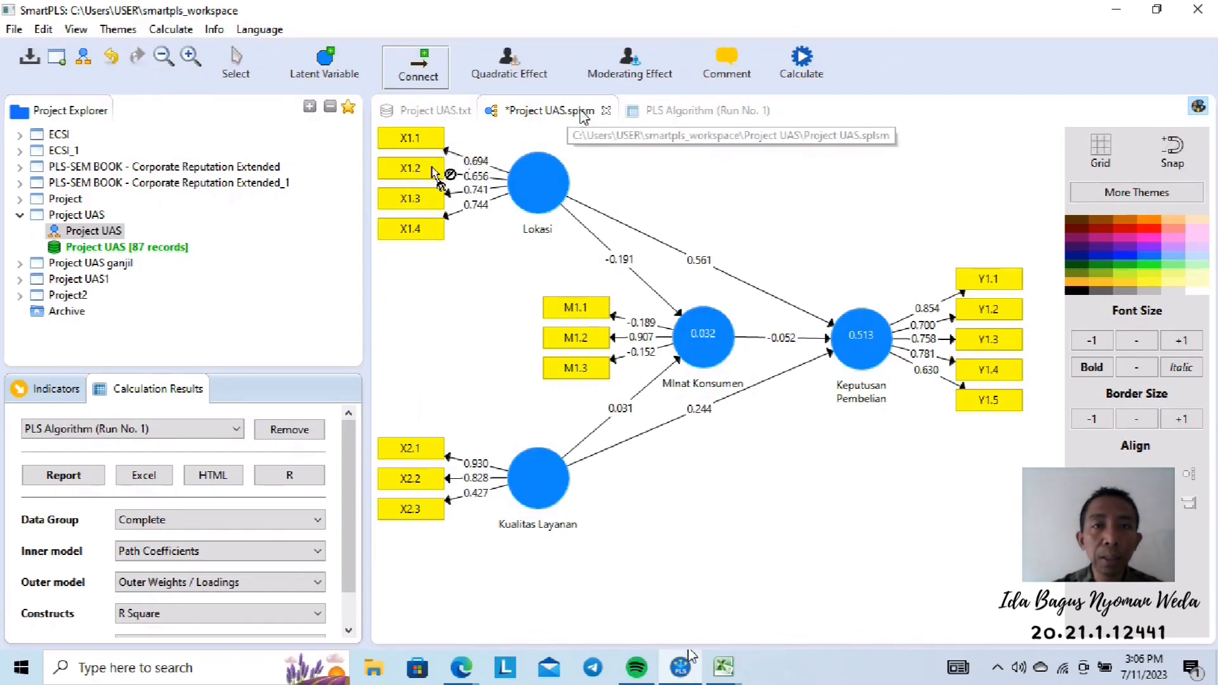
left_click(673, 113)
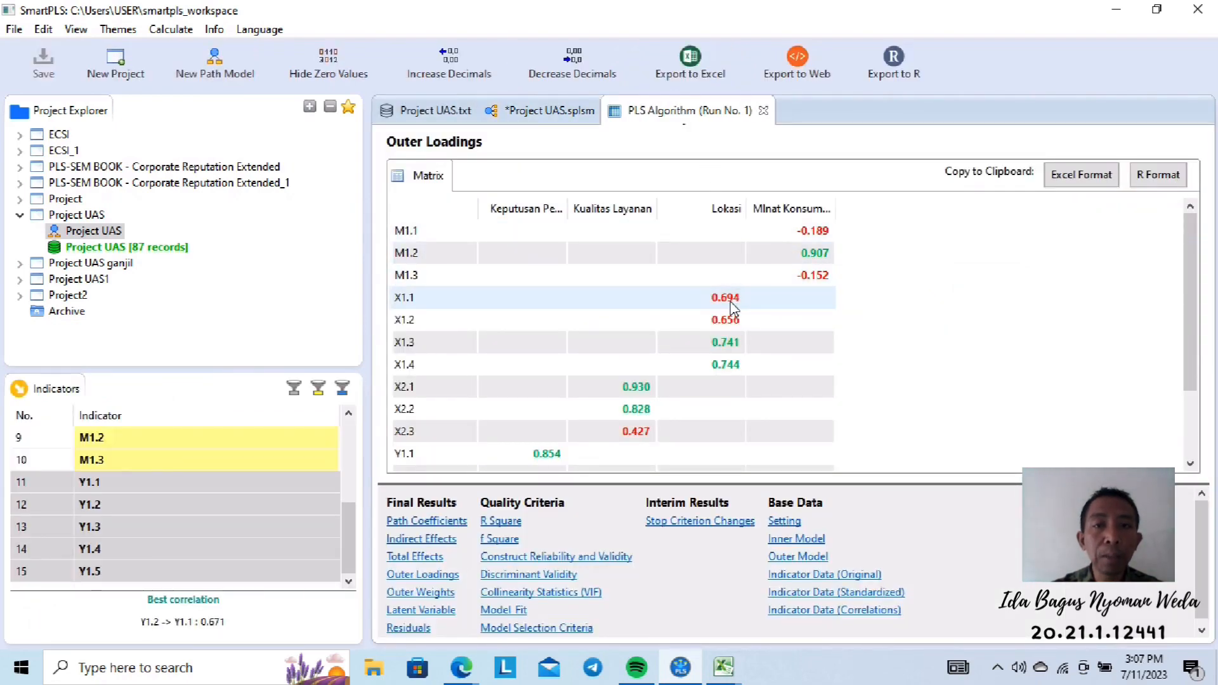
left_click(549, 113)
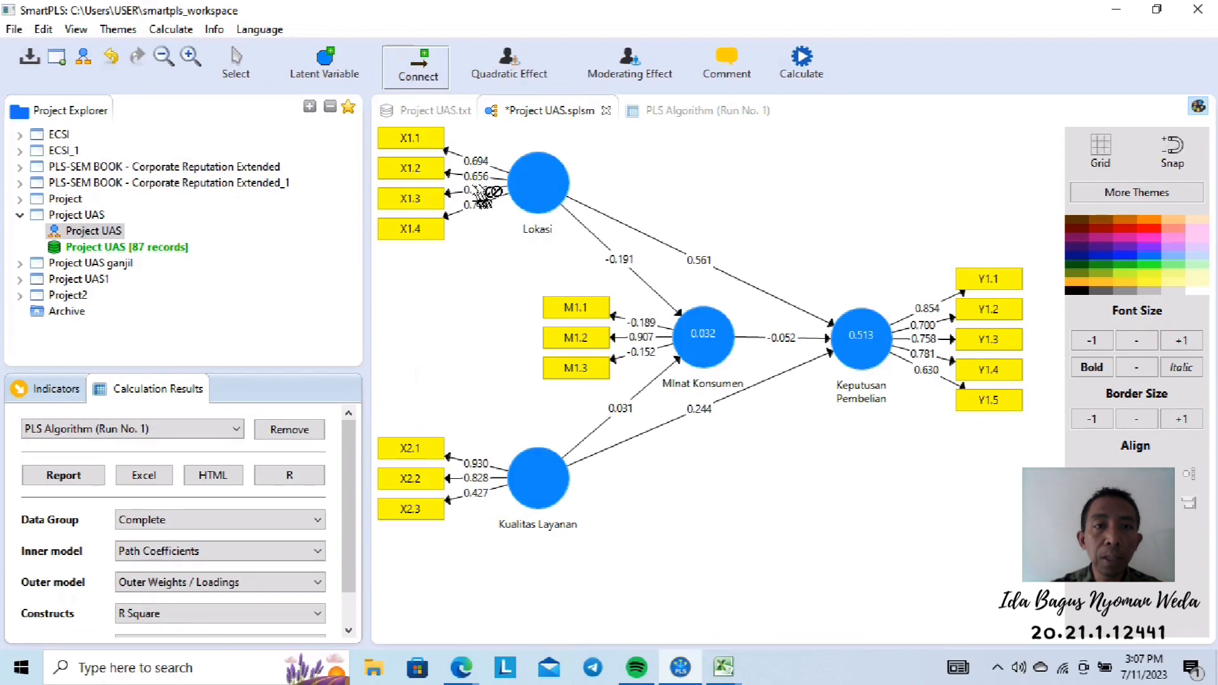
left_click(670, 116)
left_click(741, 321)
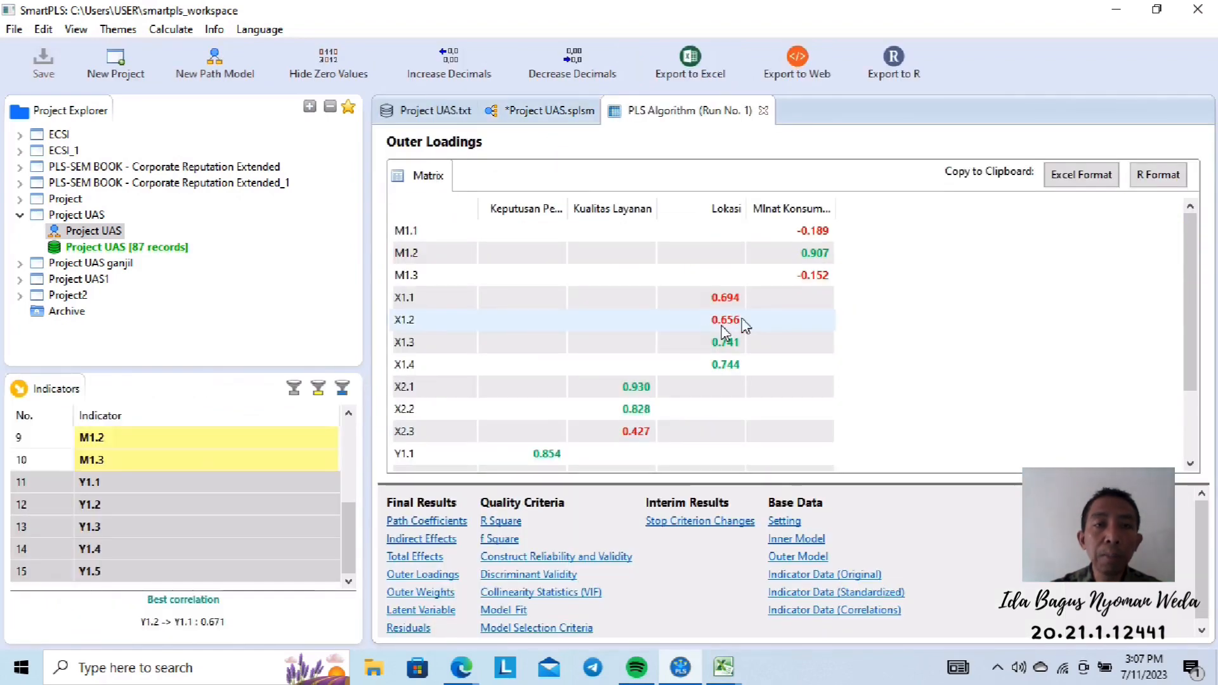
left_click(676, 321)
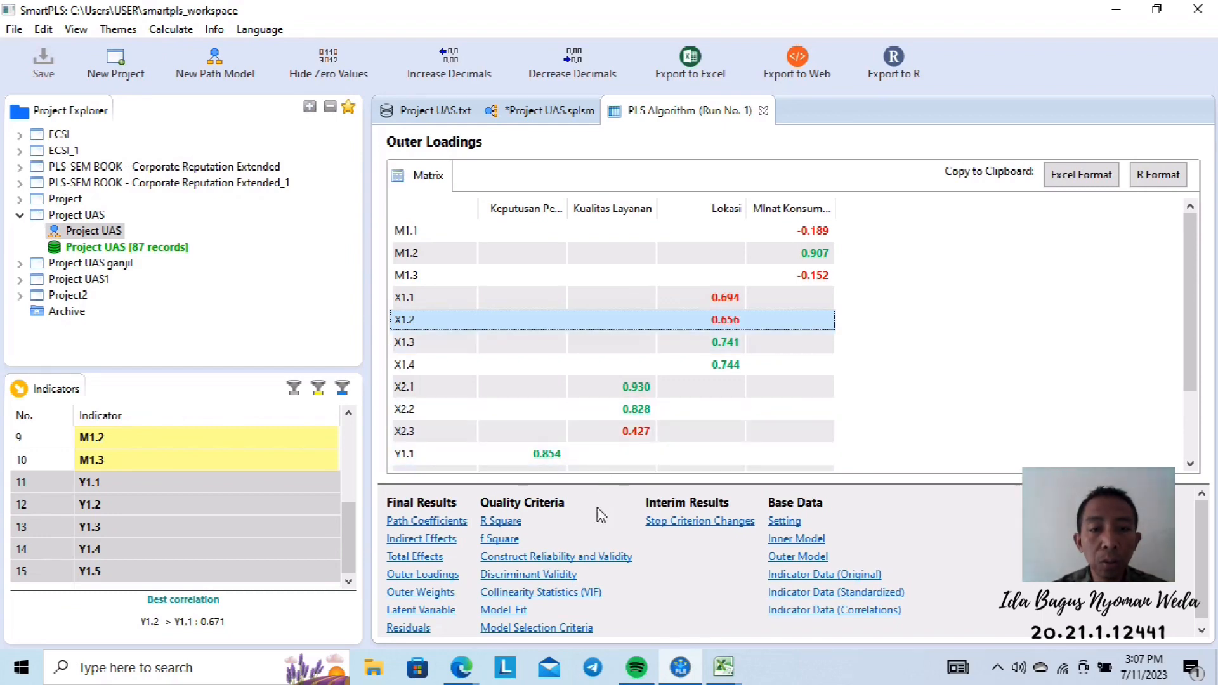
Examine the Construct Reliability and Validity results, widening the Average Variance Extracted and Composite Reliability columns to show their full headings
left_click(599, 557)
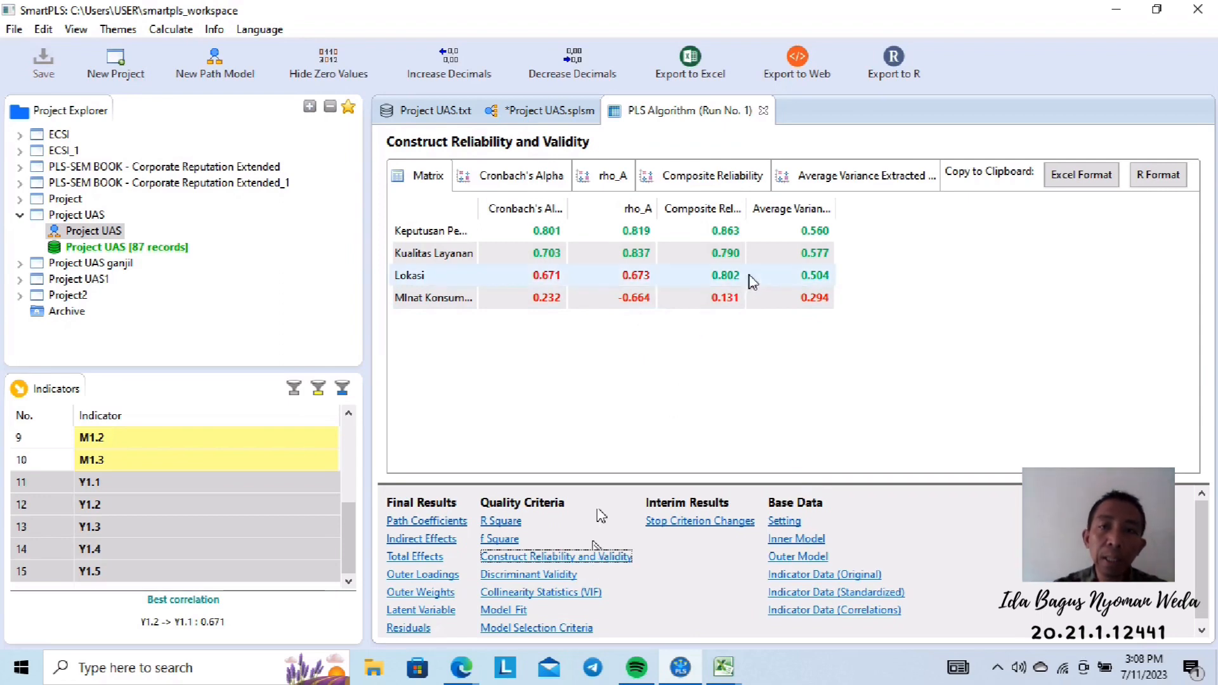
double_click(832, 204)
left_click(877, 232)
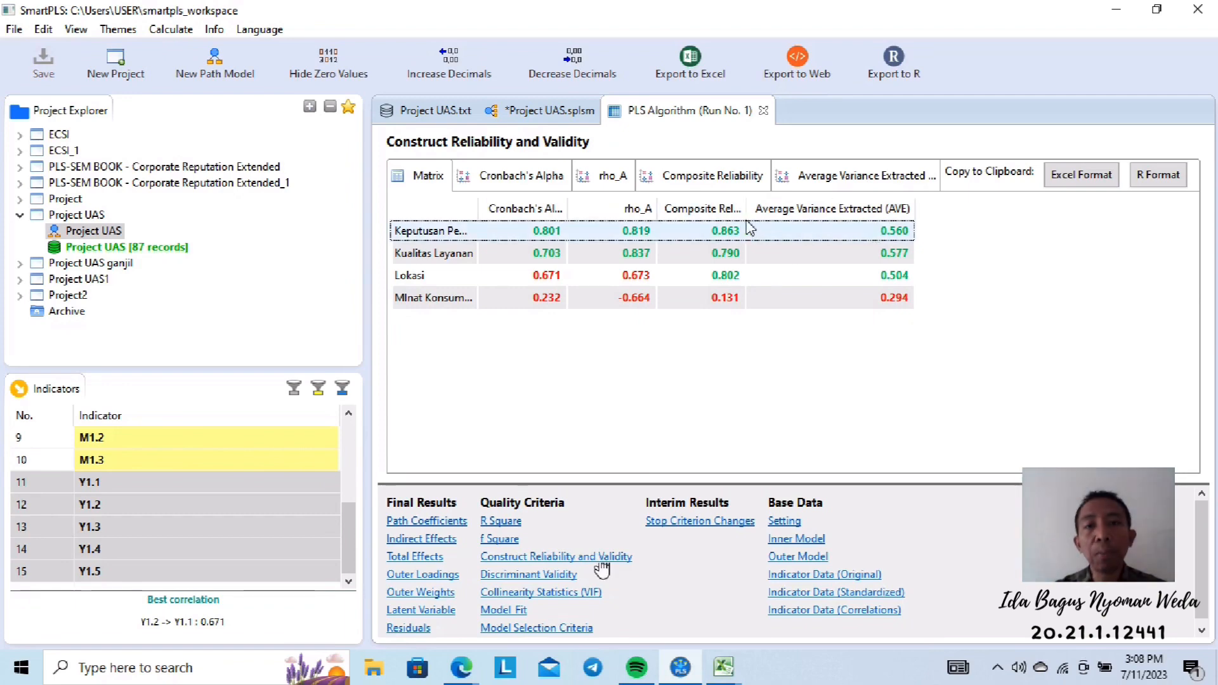
double_click(746, 209)
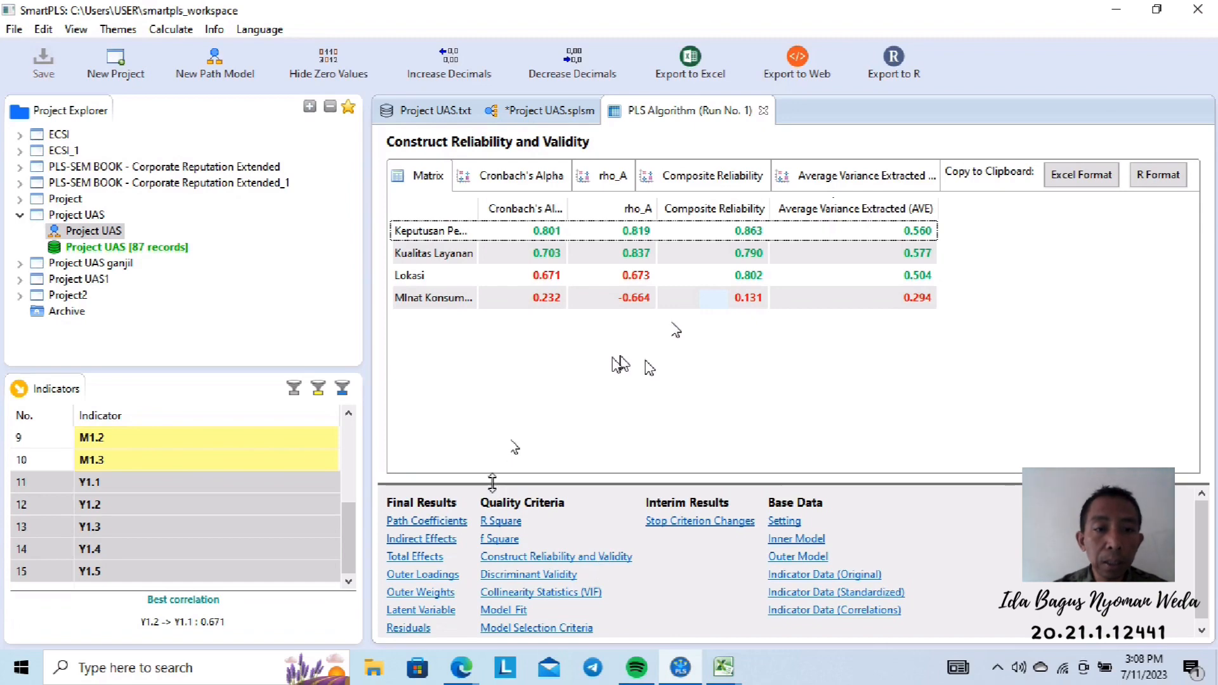
Review the Outer Loadings matrix for all indicators from M1.1 to Y1.5
left_click(424, 574)
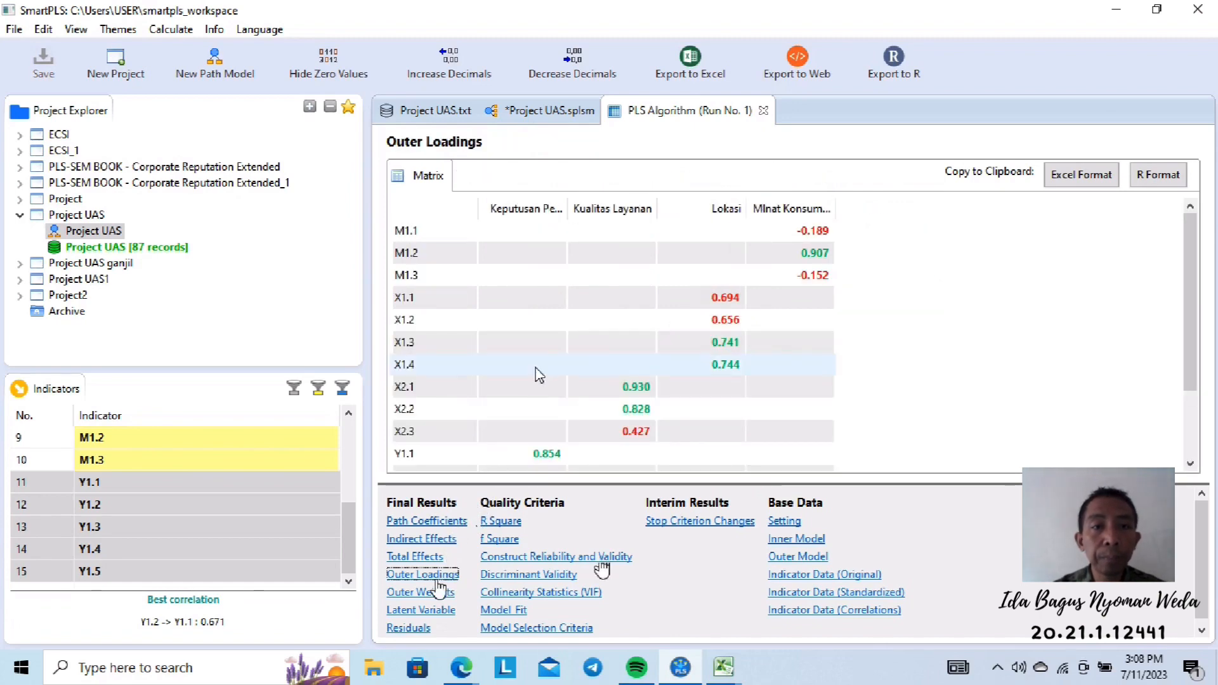
scroll(597, 397, "down", 2)
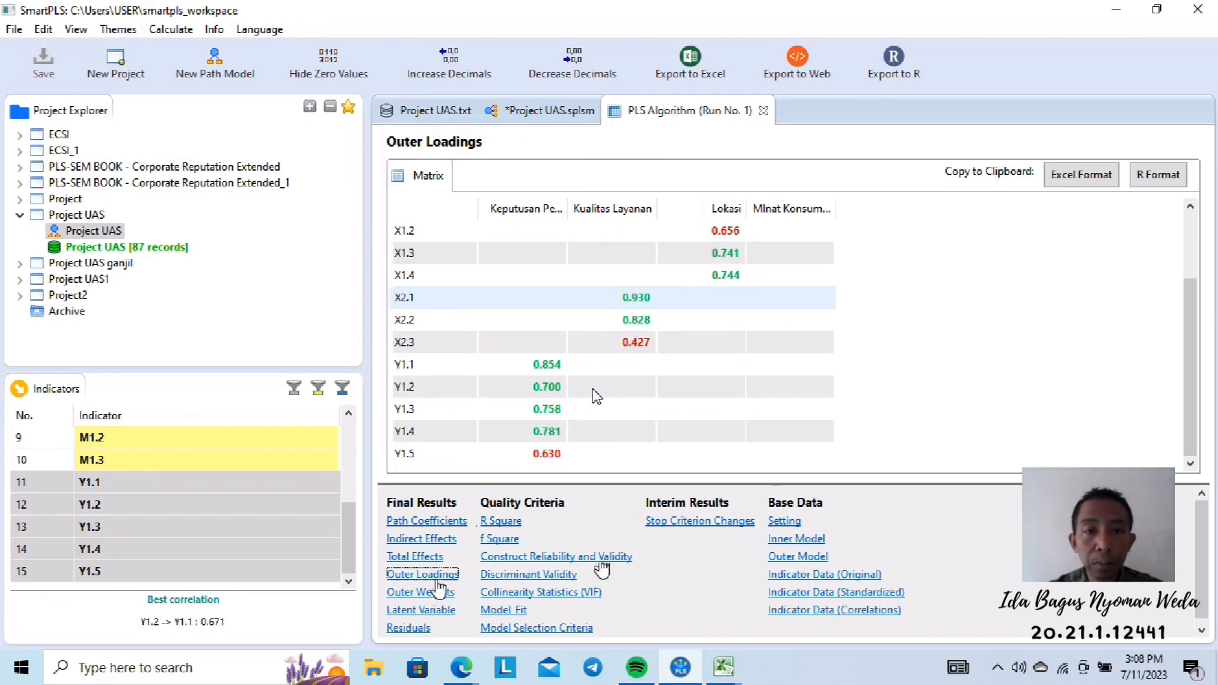
scroll(596, 396, "up", 2)
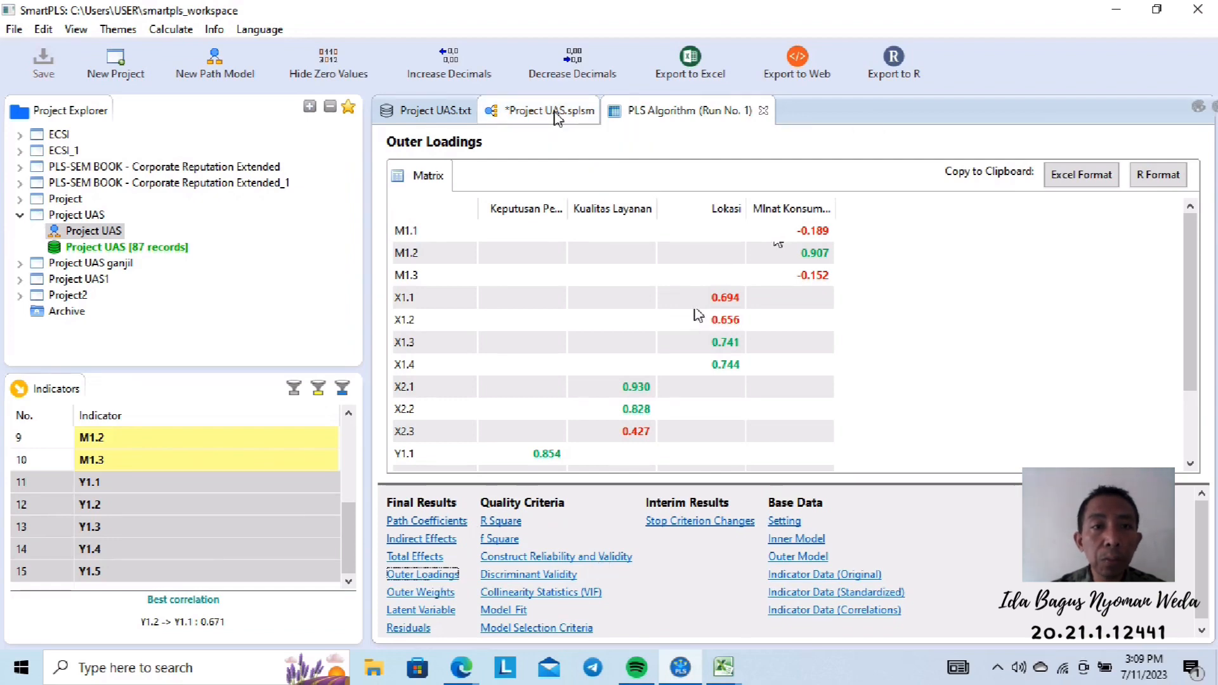
Delete indicator M1.1 from the MInat Konsumen latent variable in the path model
left_click(557, 114)
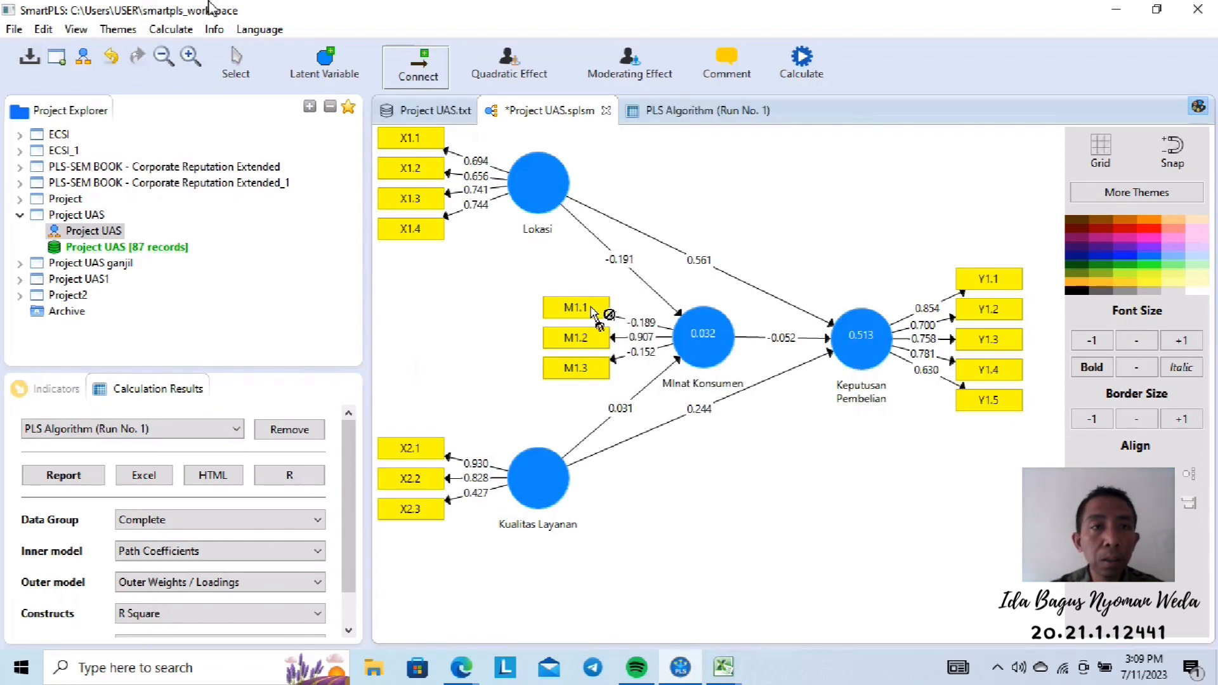
left_click(238, 60)
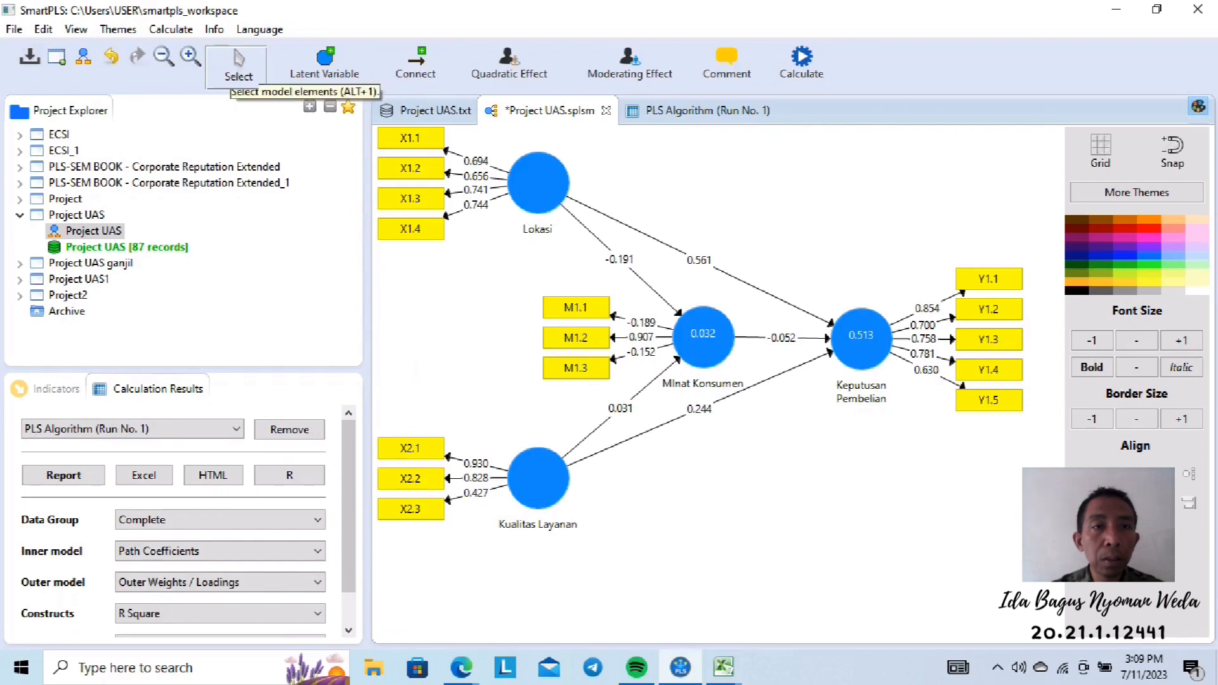
left_click(594, 314)
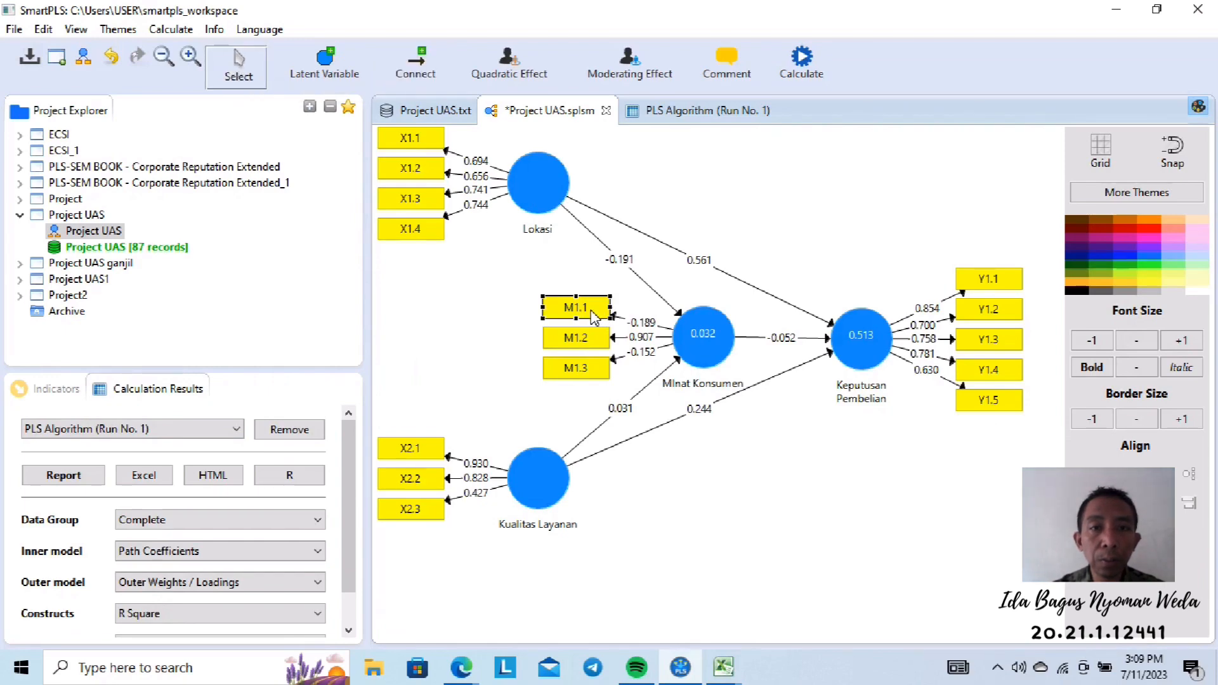
right_click(593, 314)
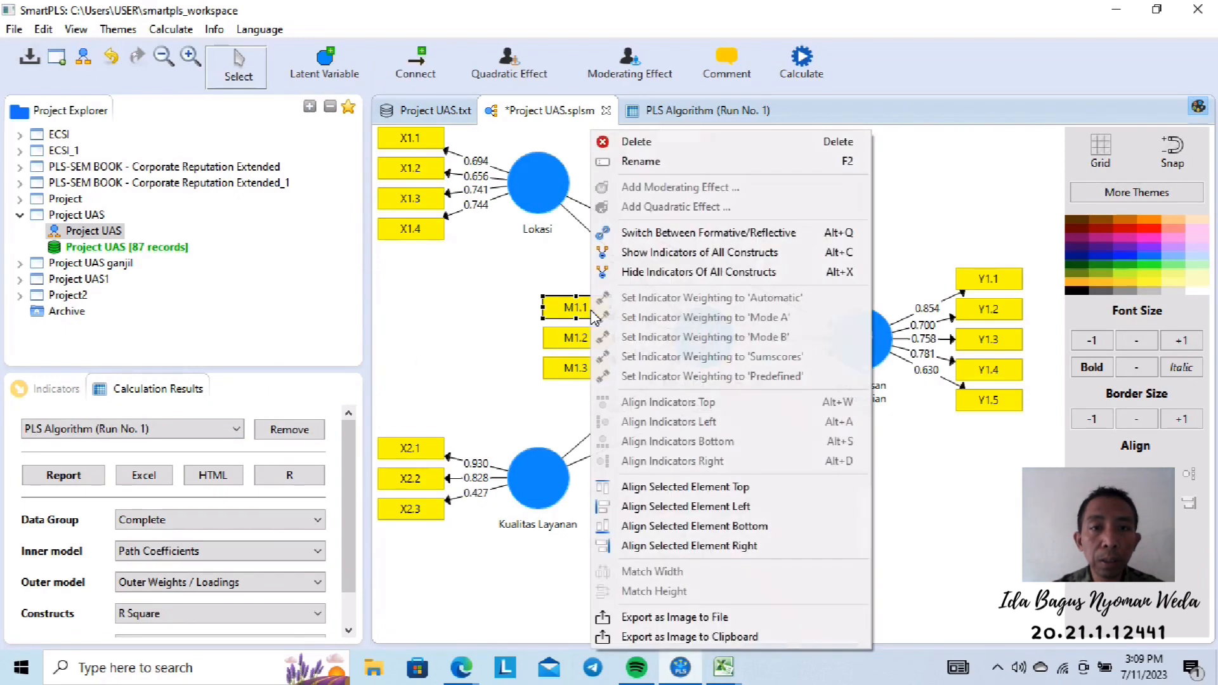
left_click(637, 149)
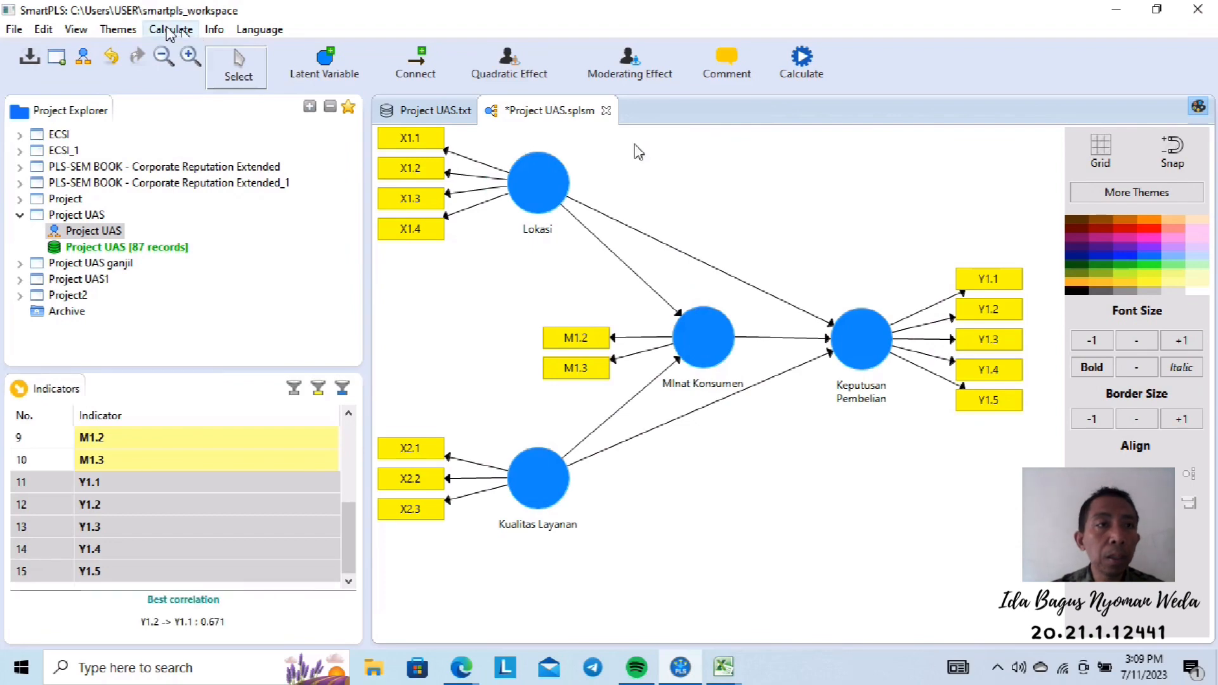
Rerun the PLS Algorithm on the model without M1.1, keeping the Path weighting scheme and the full report
left_click(168, 30)
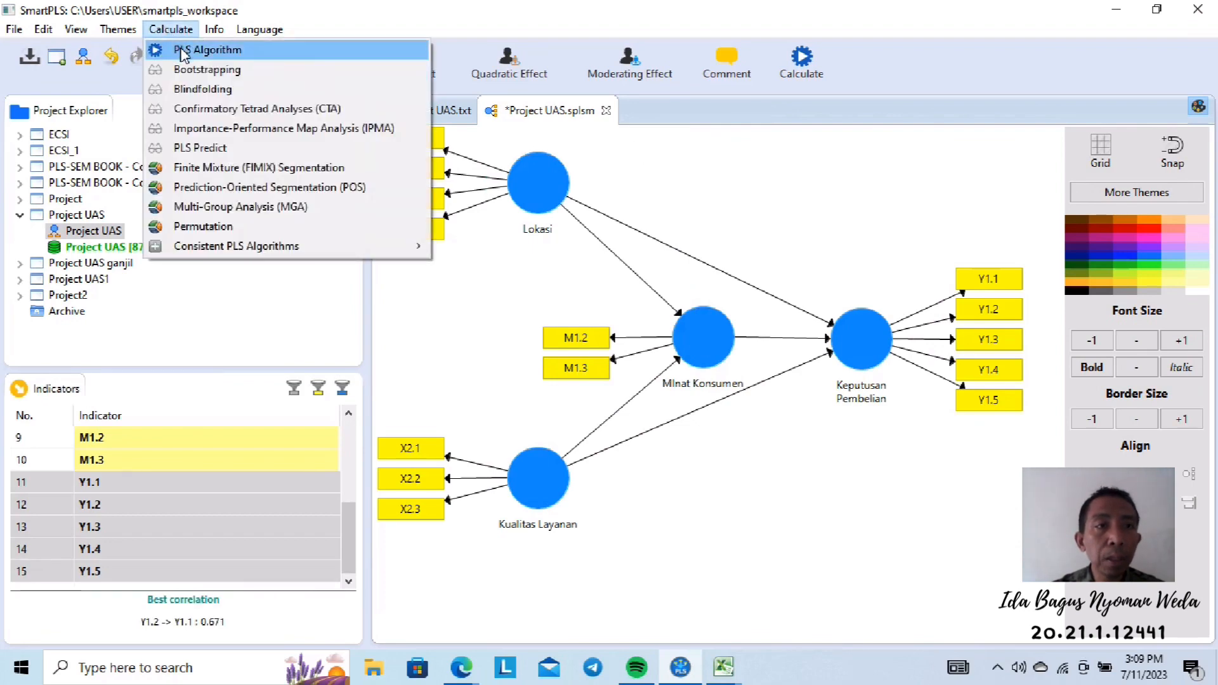
left_click(190, 49)
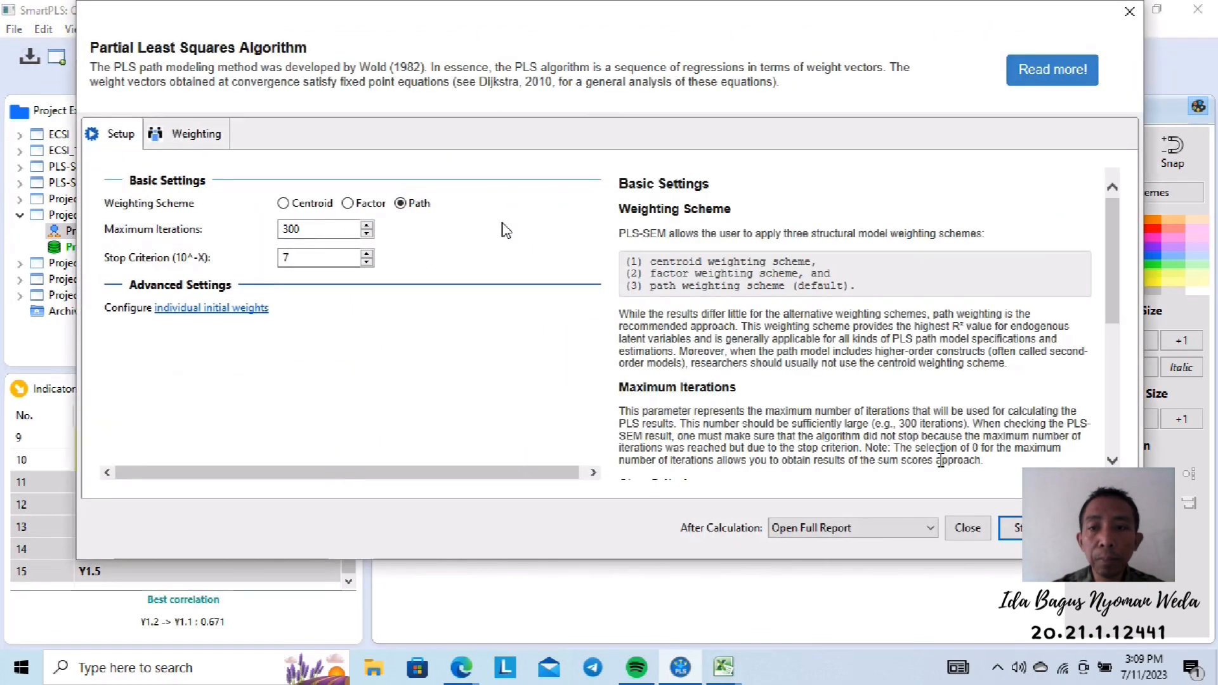
left_click(1012, 528)
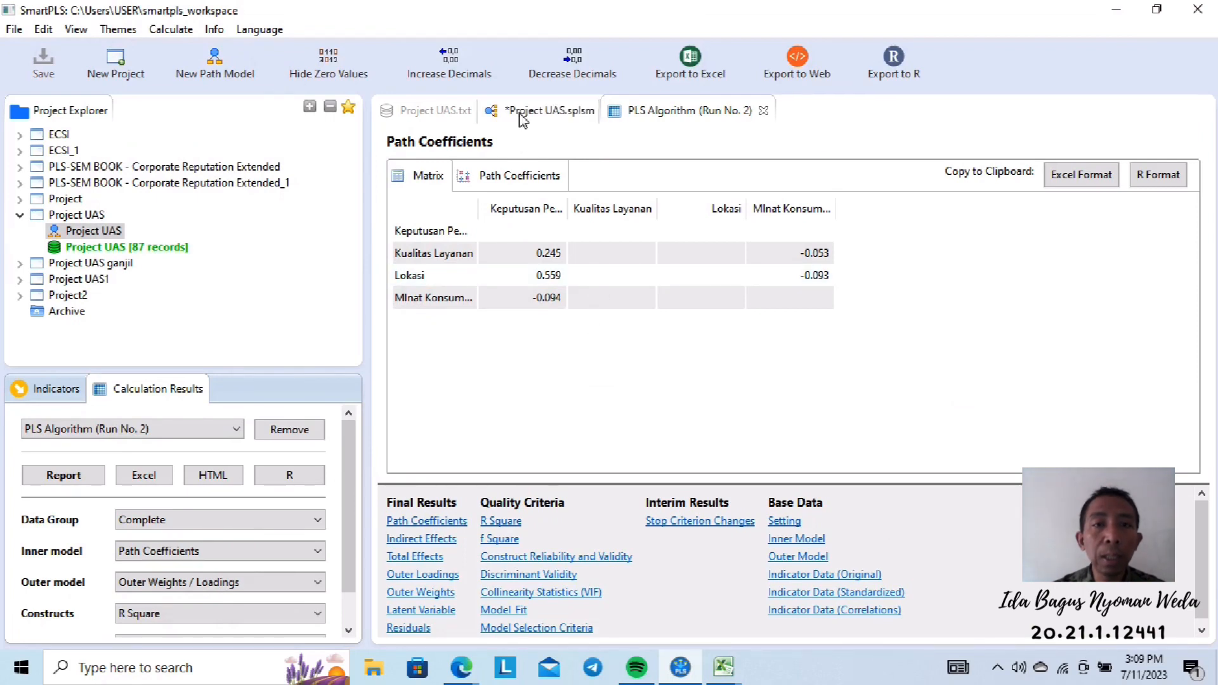
Check the second run's loadings on the diagram and in the Outer Loadings matrix, focusing on indicator M1.3
left_click(542, 121)
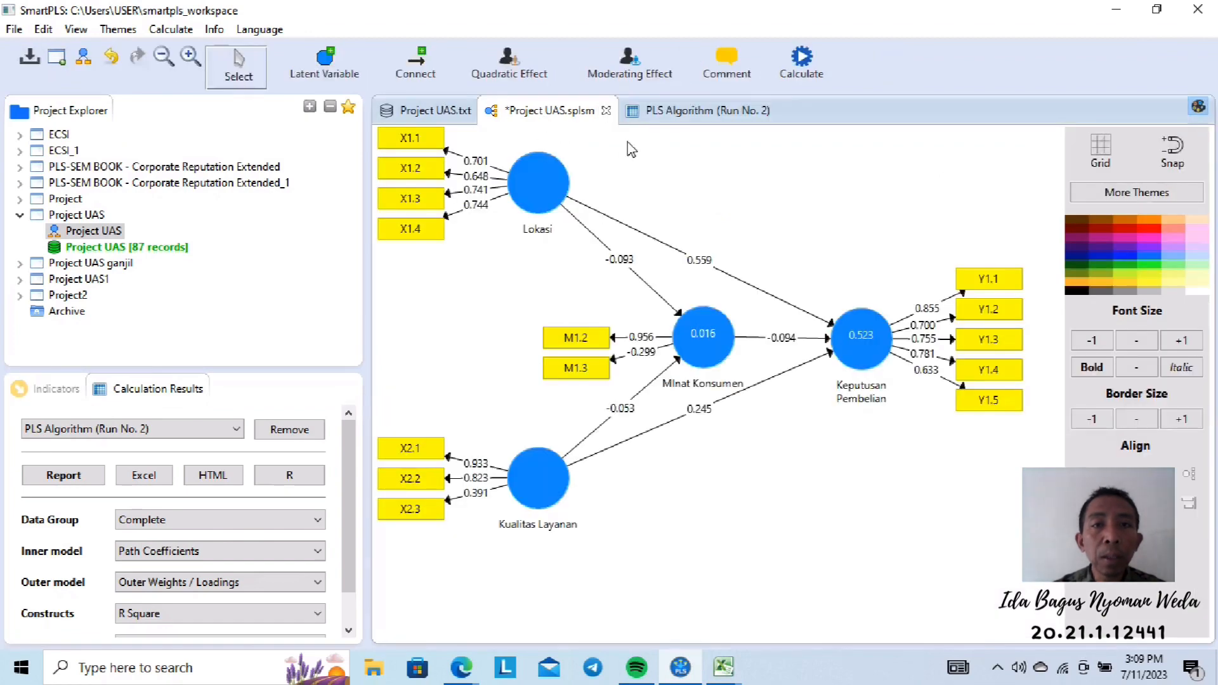
left_click(688, 113)
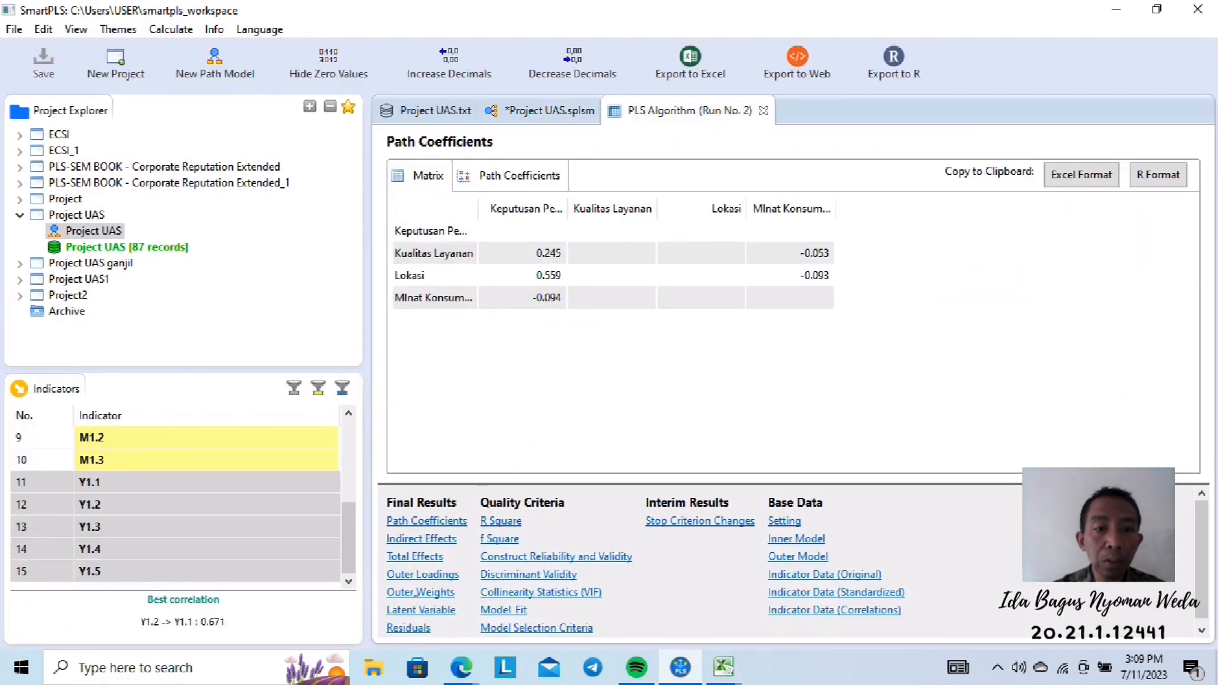
left_click(424, 575)
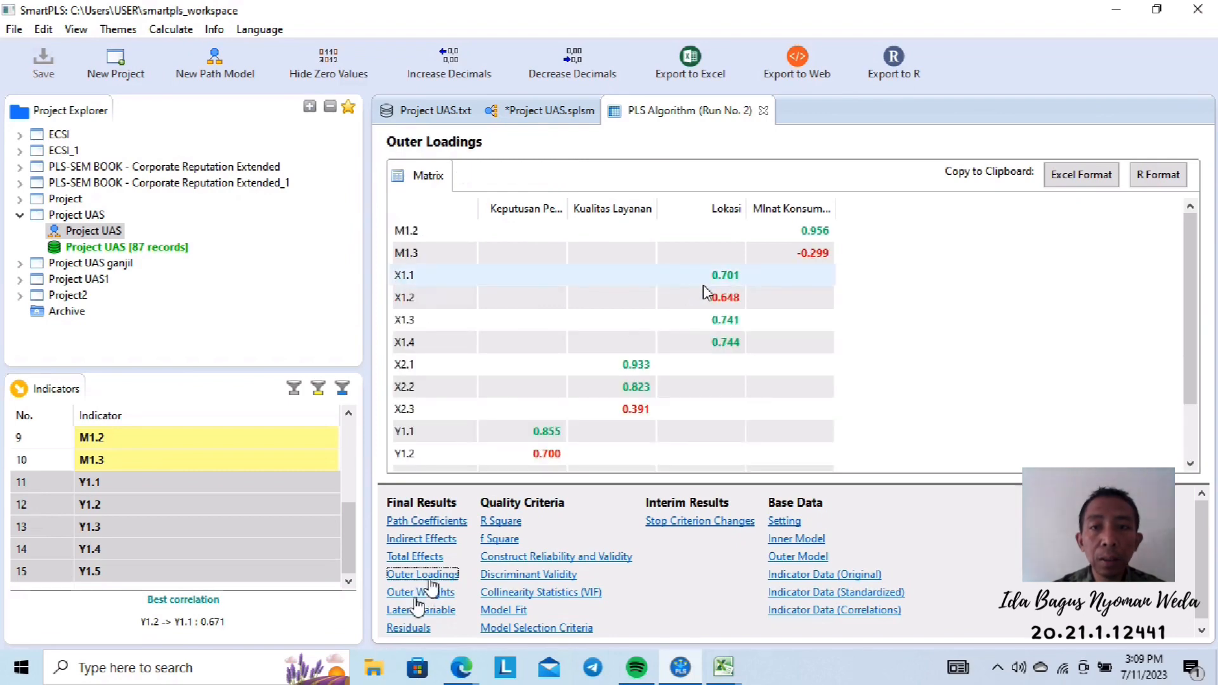
scroll(657, 458, "down", 1)
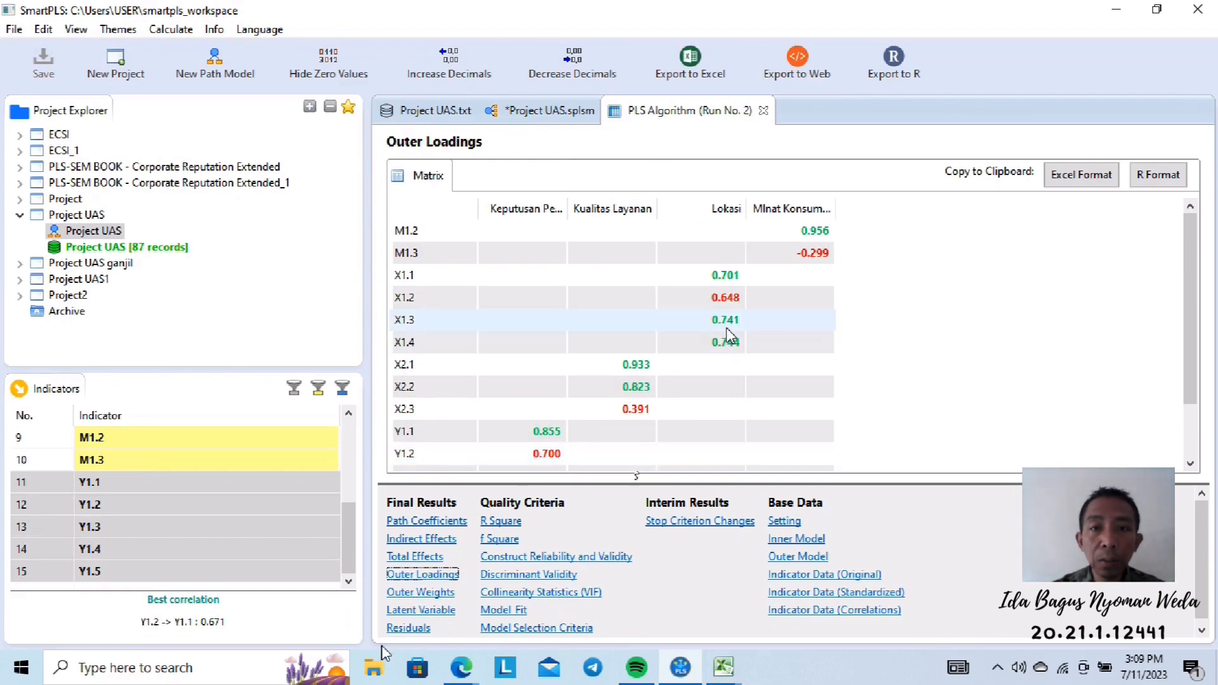
left_click(804, 255)
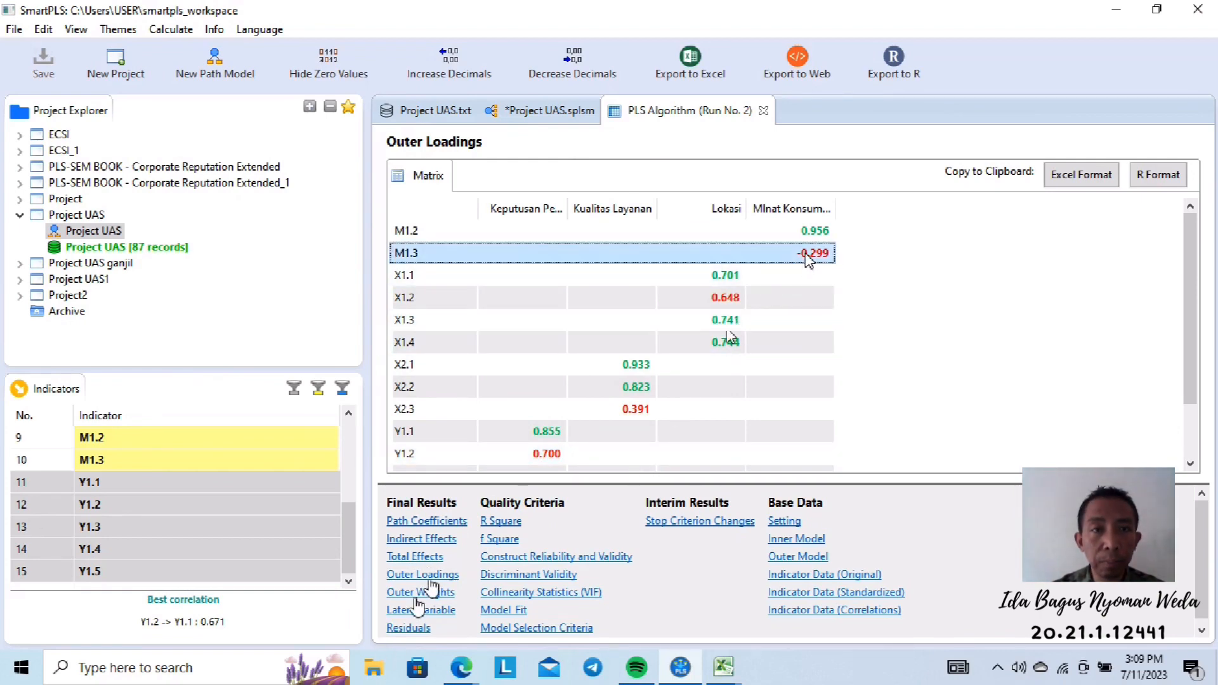
Delete indicator M1.3 from the MInat Konsumen latent variable in the path model
left_click(526, 114)
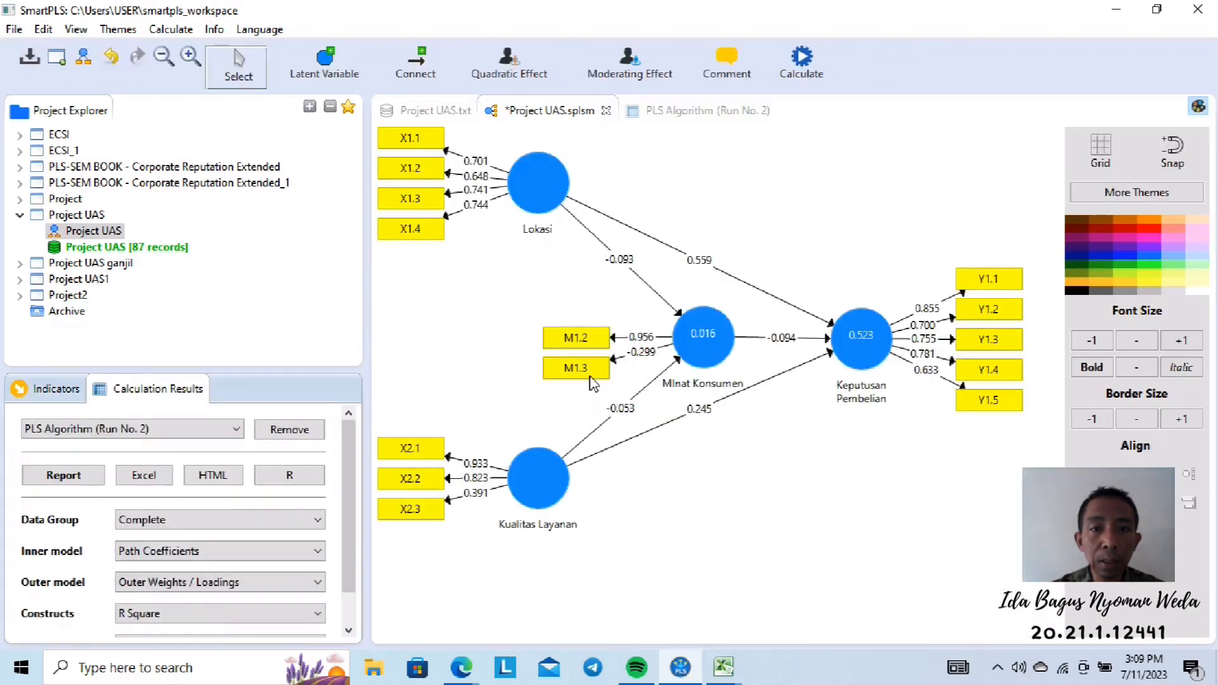
left_click(591, 374)
right_click(592, 379)
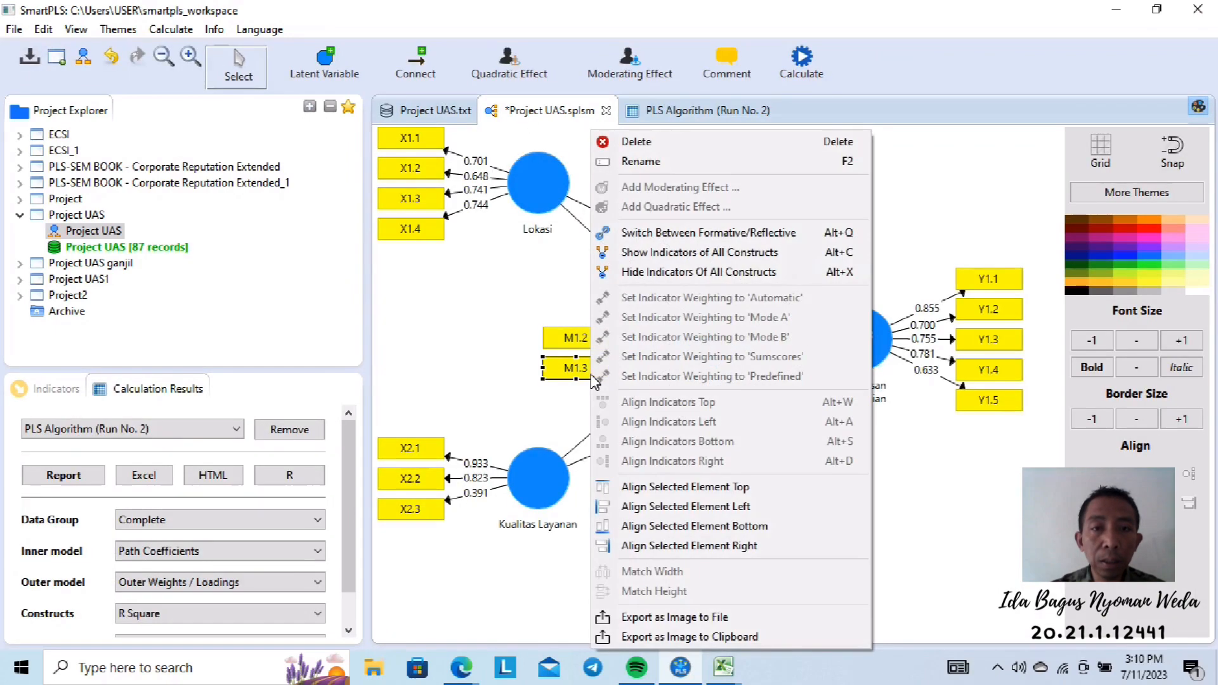
left_click(658, 143)
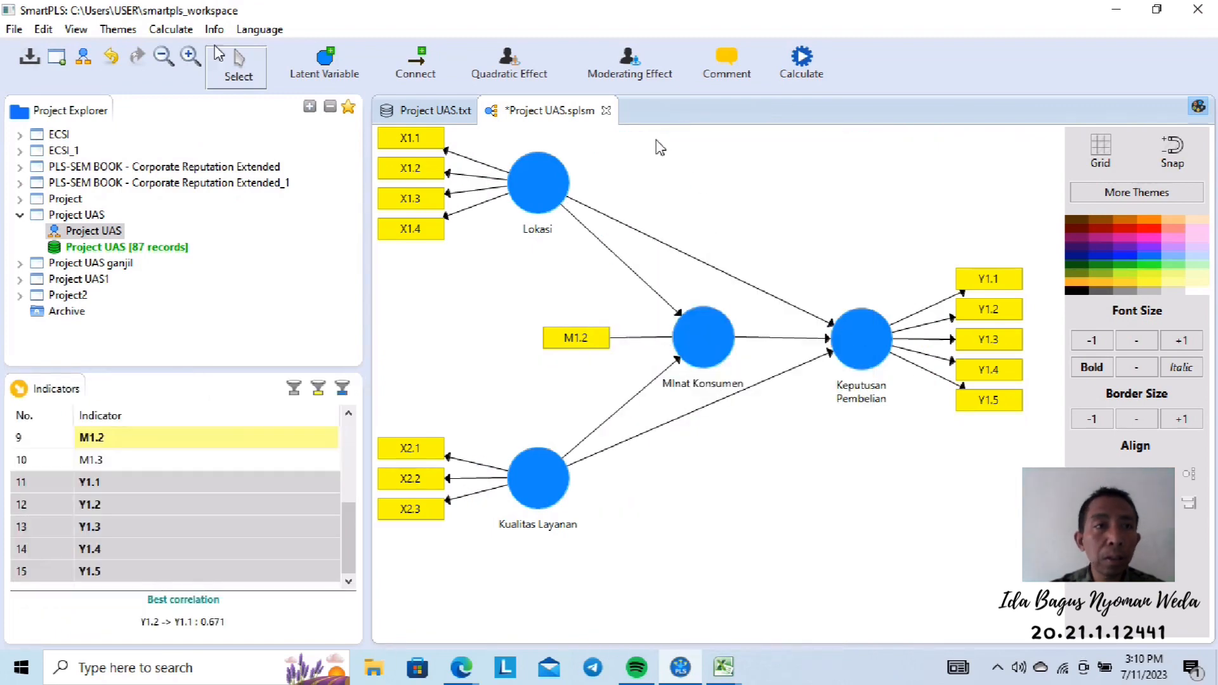
Rerun the PLS Algorithm without M1.3 and check the Outer Loadings matrix, focusing on indicator X2.3
left_click(187, 31)
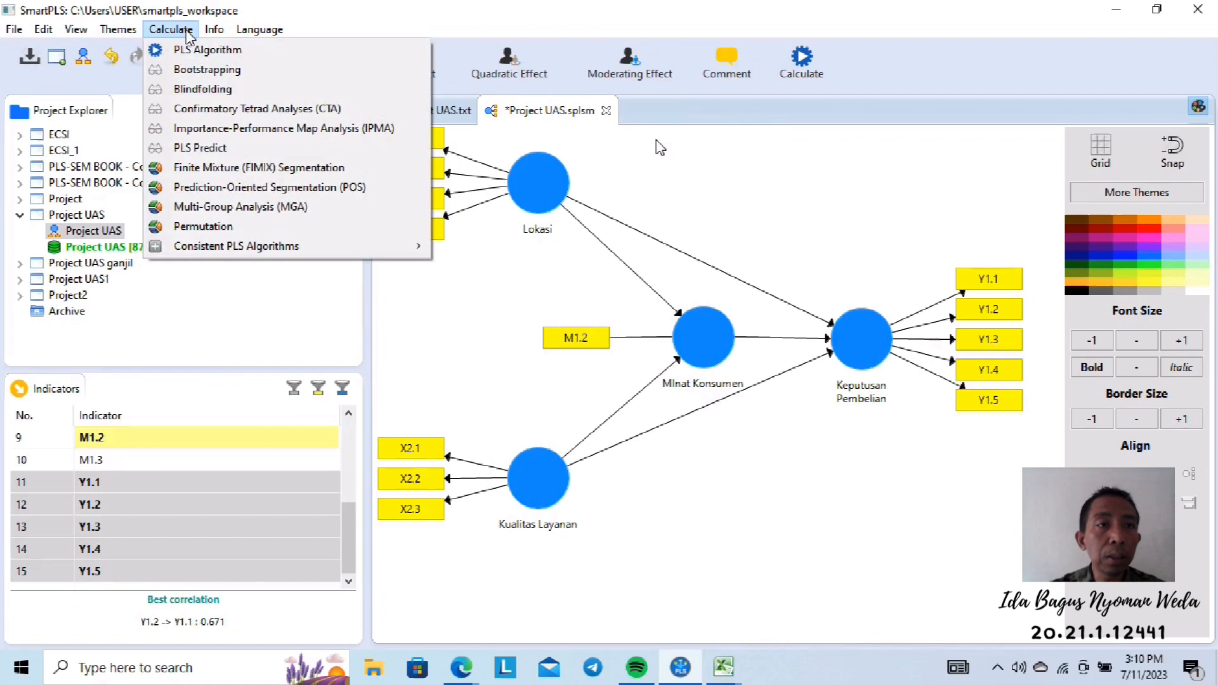
left_click(202, 60)
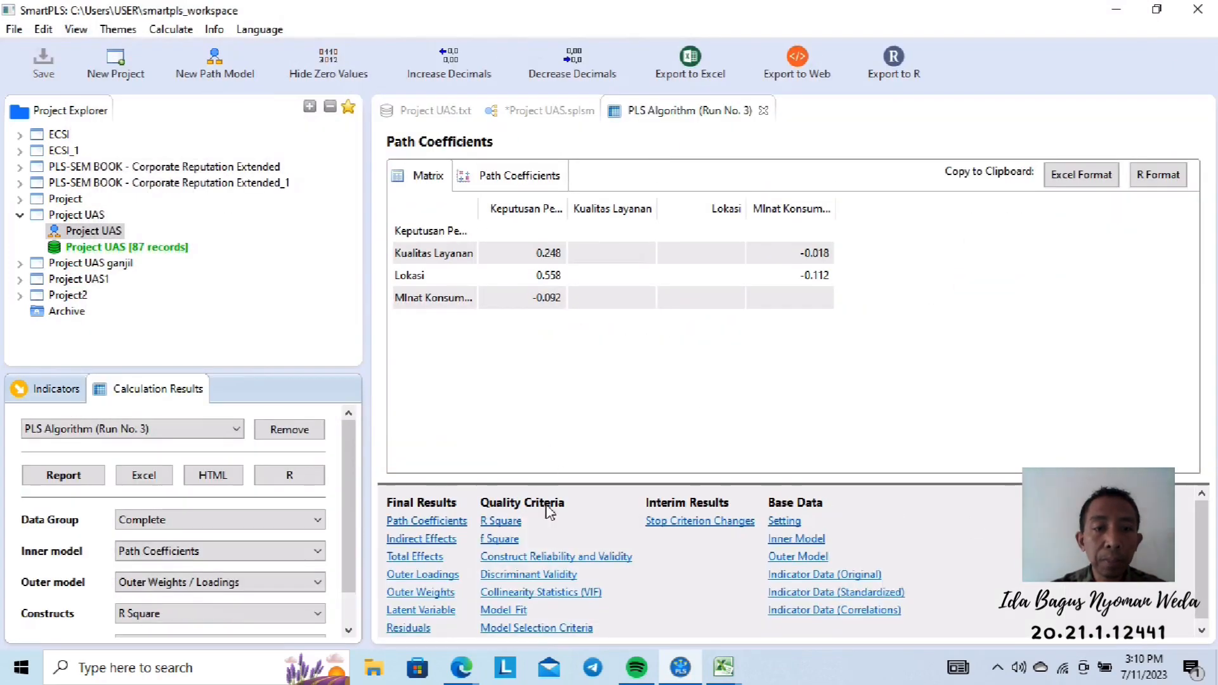
left_click(436, 574)
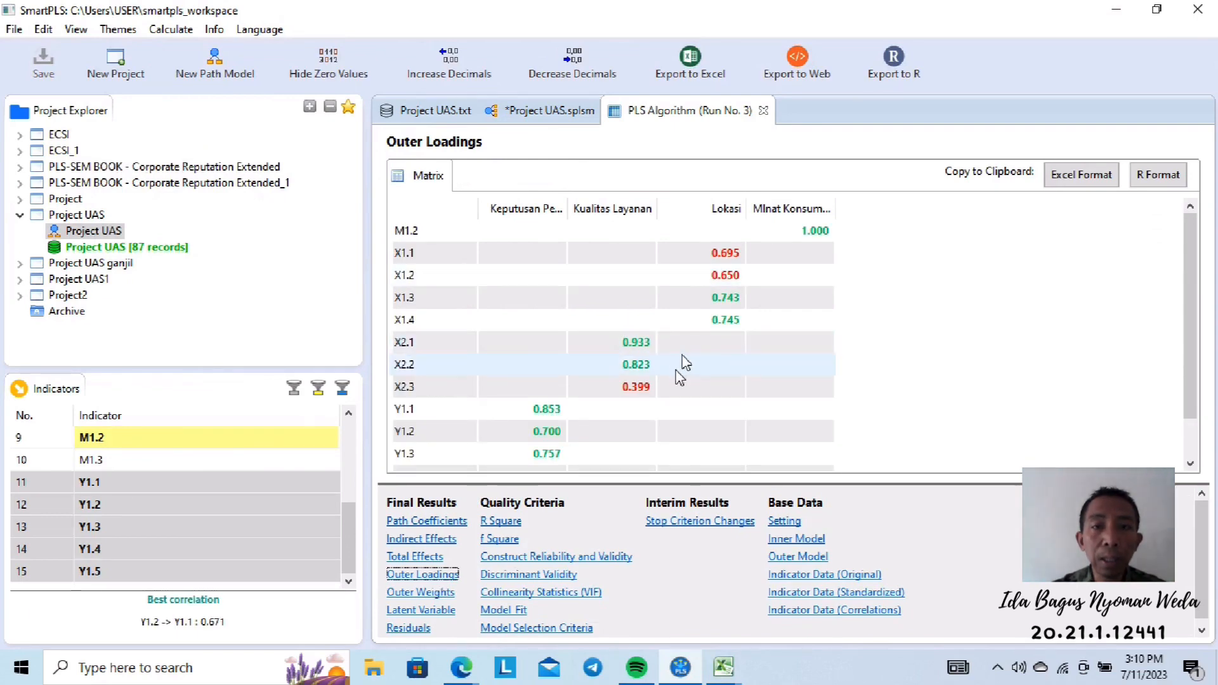
scroll(680, 368, "down", 1)
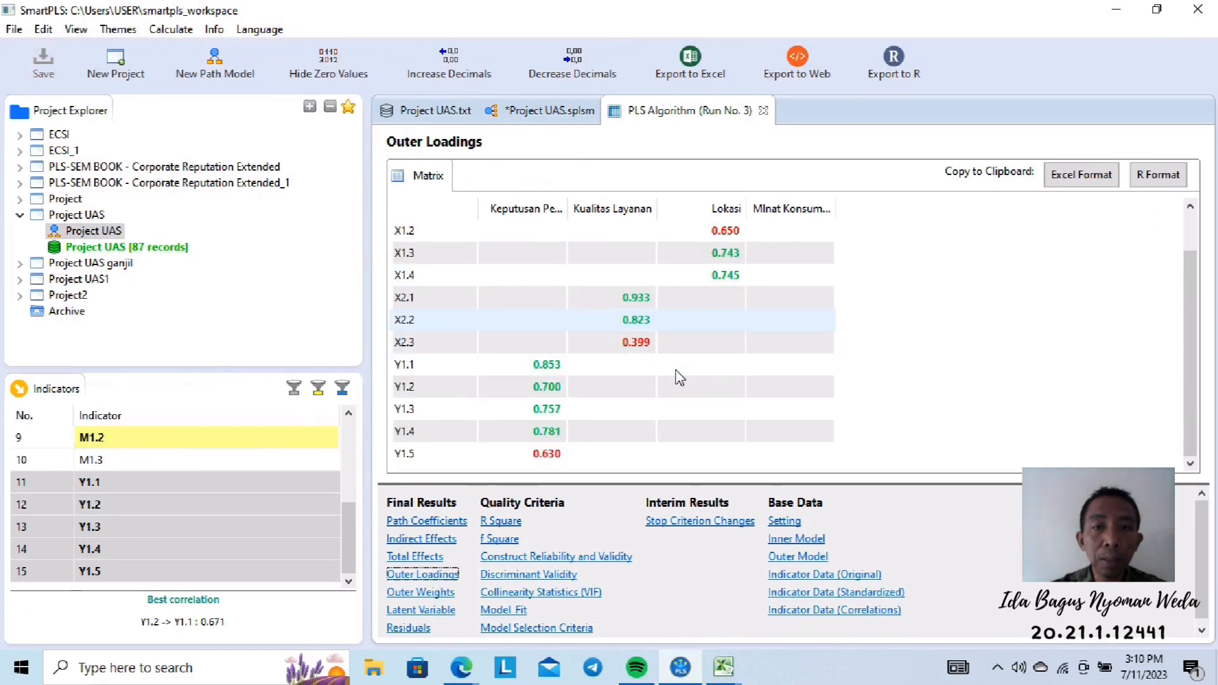
left_click(632, 346)
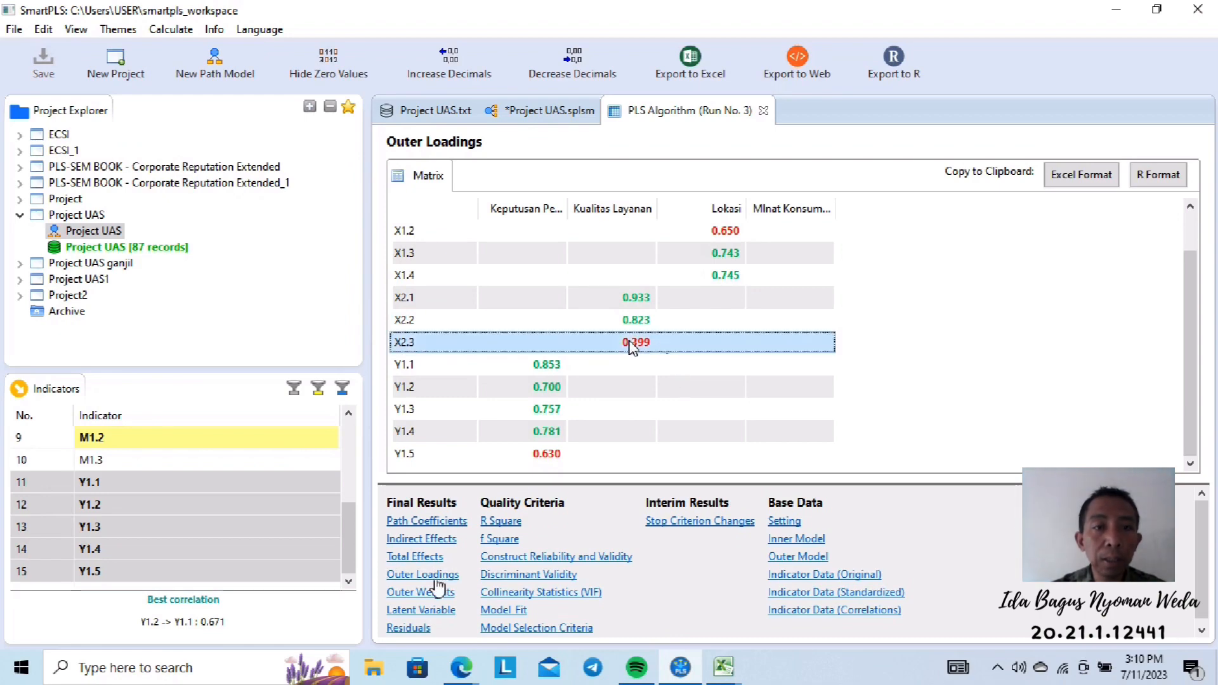
Delete indicator X2.3 from the Kualitas Layanan latent variable in the path model
left_click(549, 111)
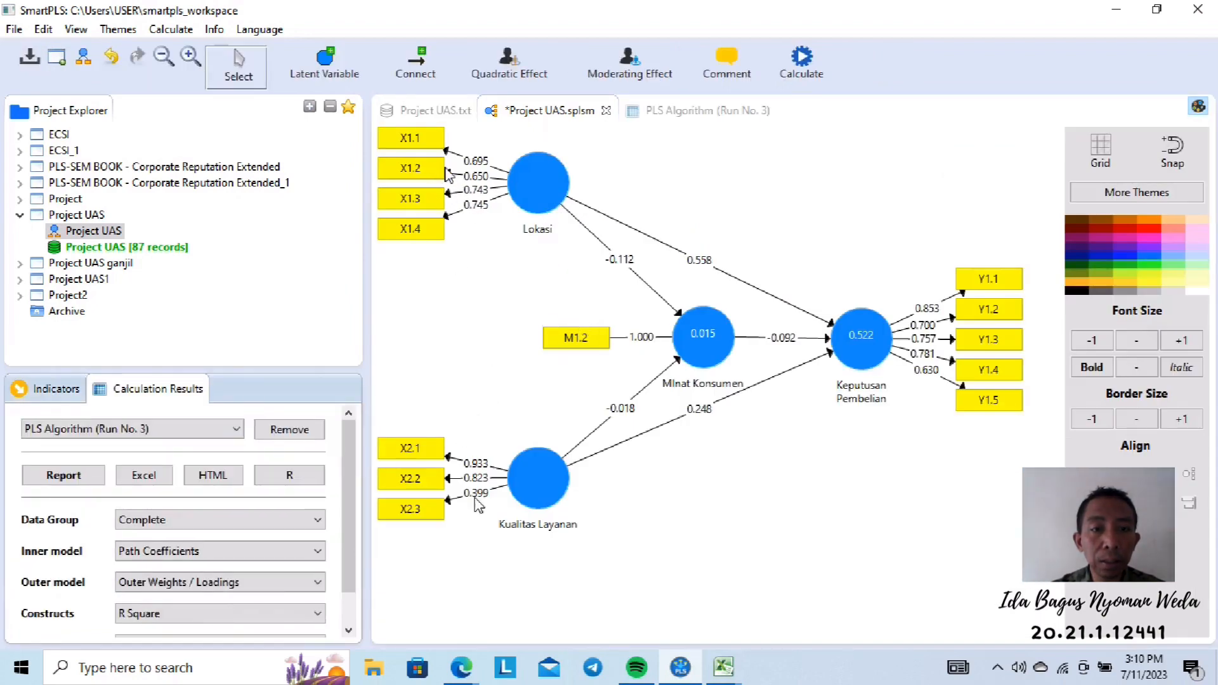
left_click(424, 517)
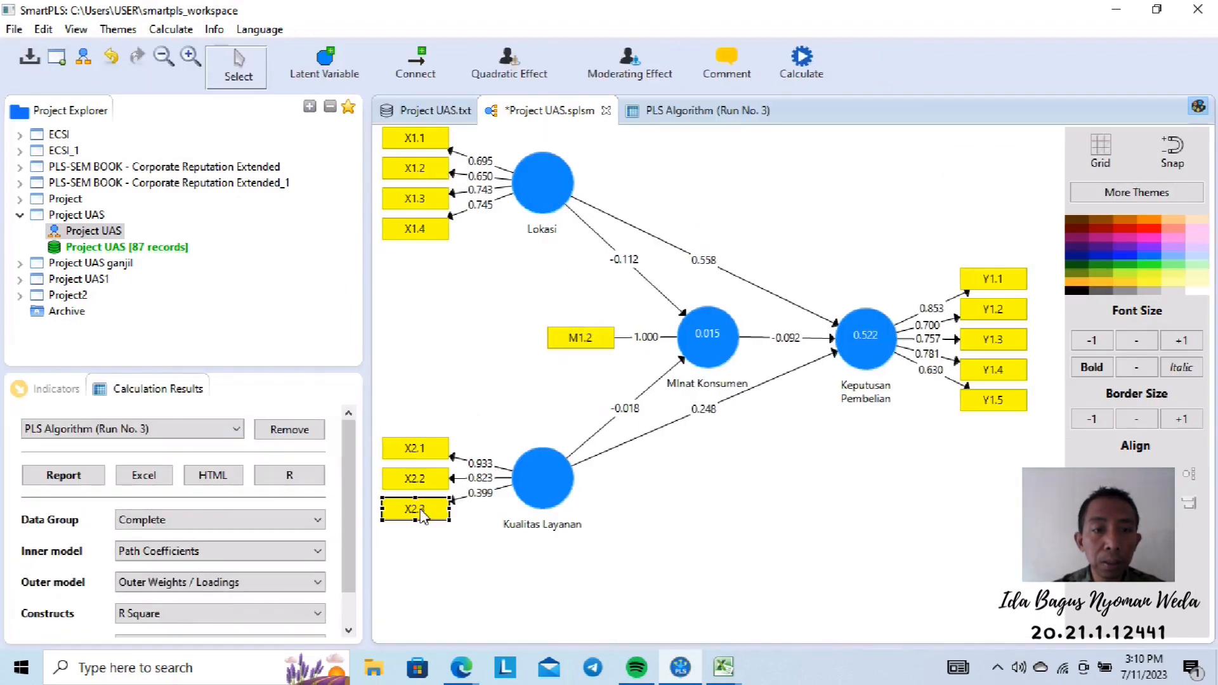
right_click(423, 515)
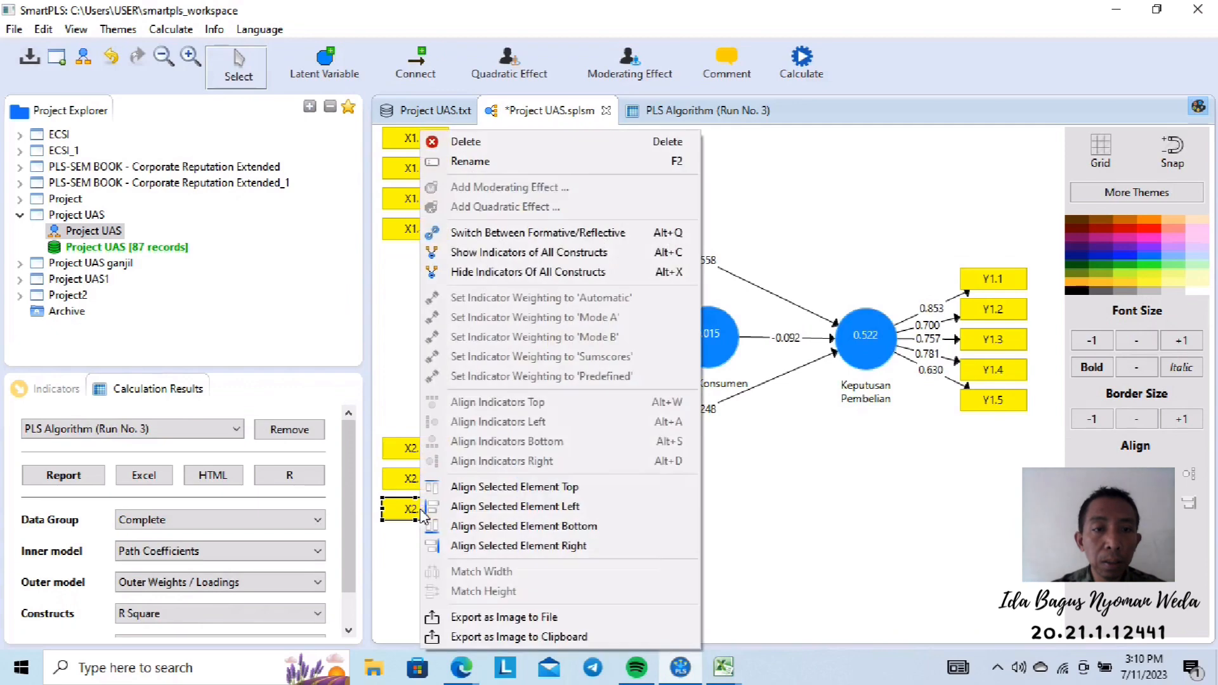
left_click(489, 151)
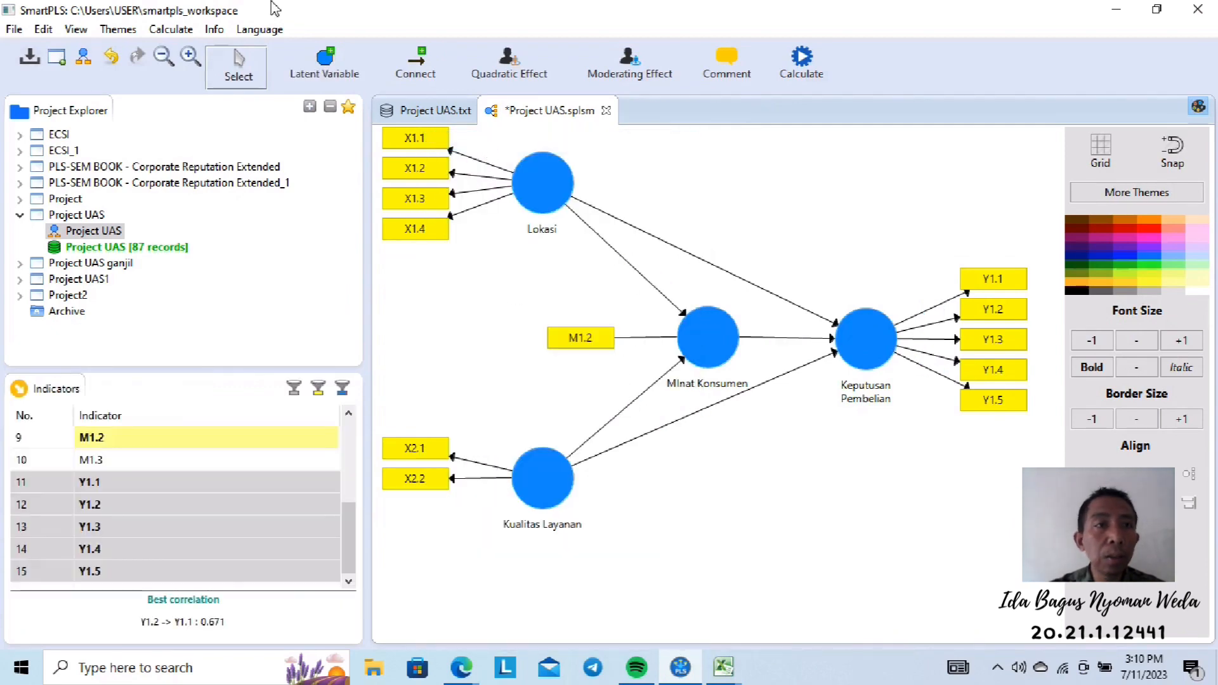
Rerun the PLS Algorithm without X2.3, keeping the Path weighting scheme, and review the Outer Loadings matrix down to Y1.5
left_click(173, 29)
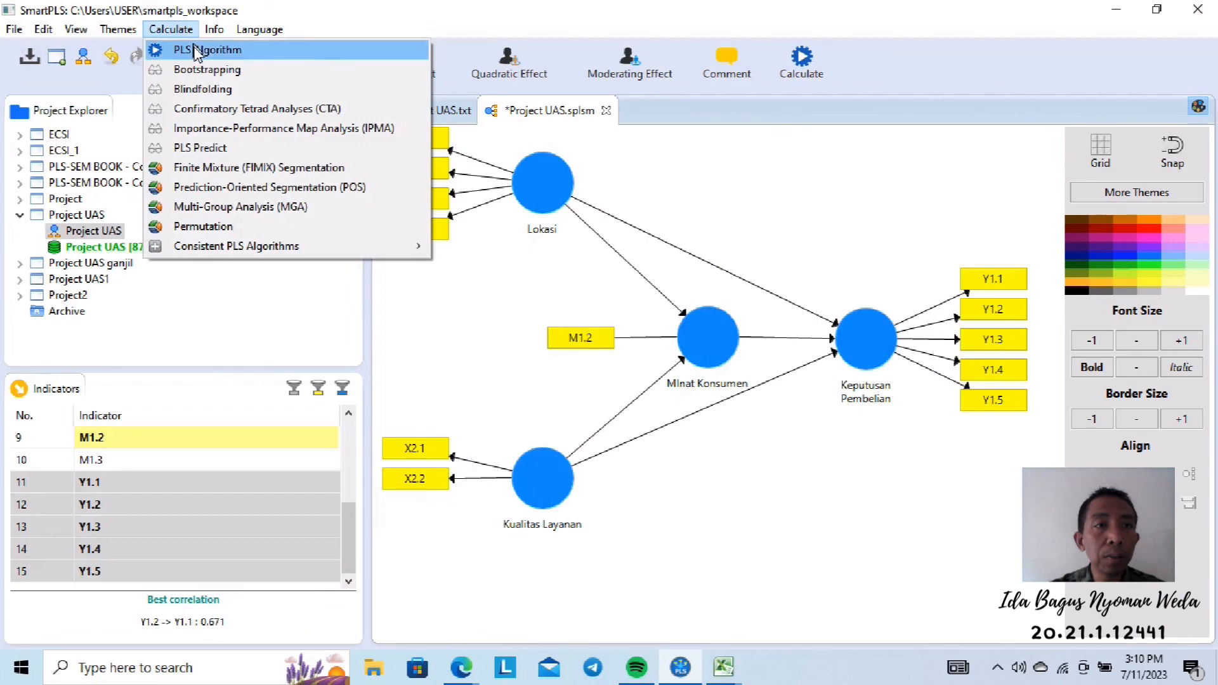
left_click(198, 50)
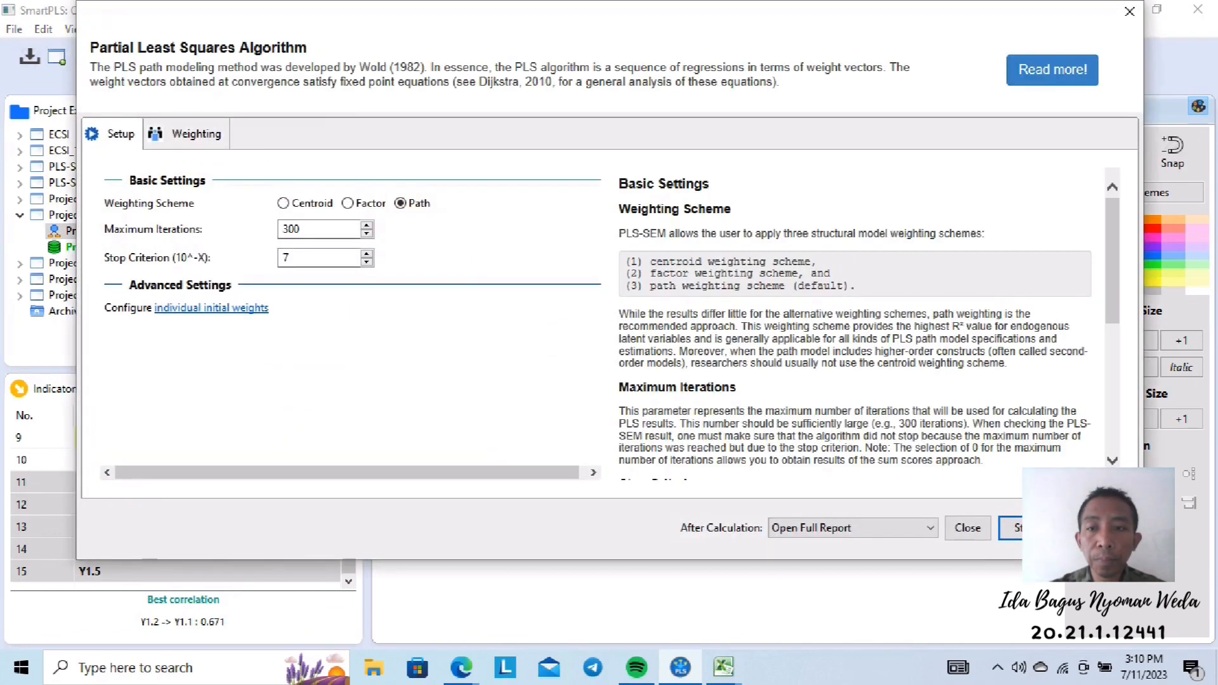
left_click(1012, 527)
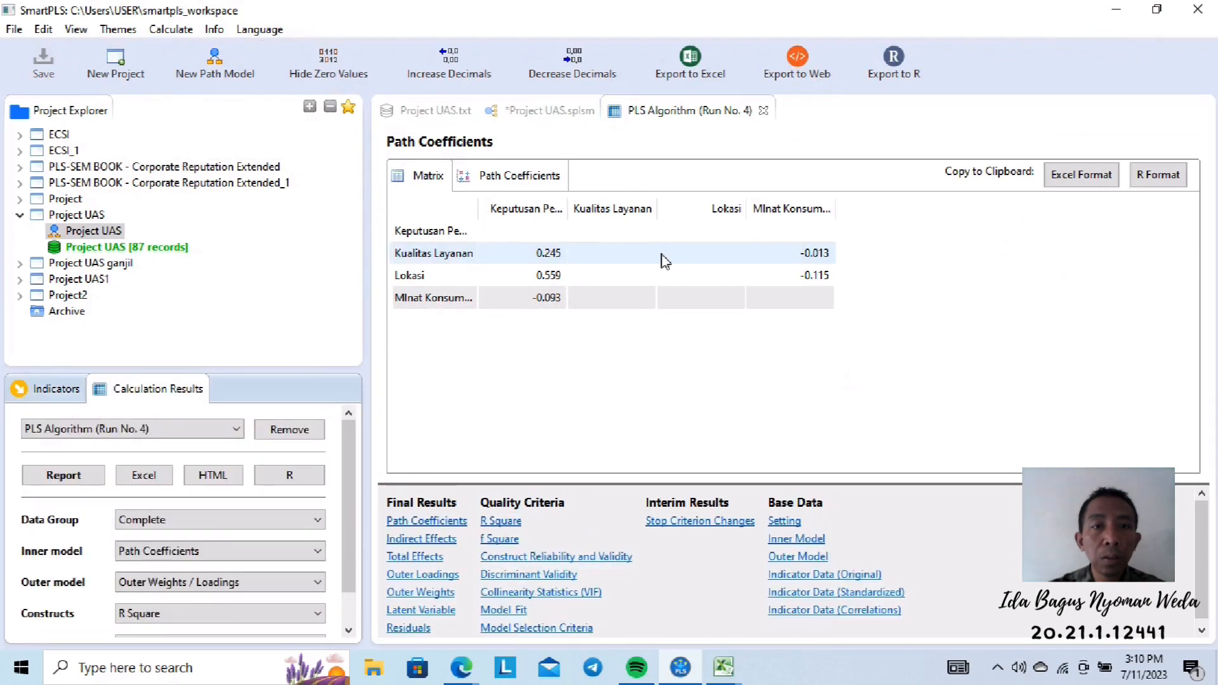
left_click(424, 573)
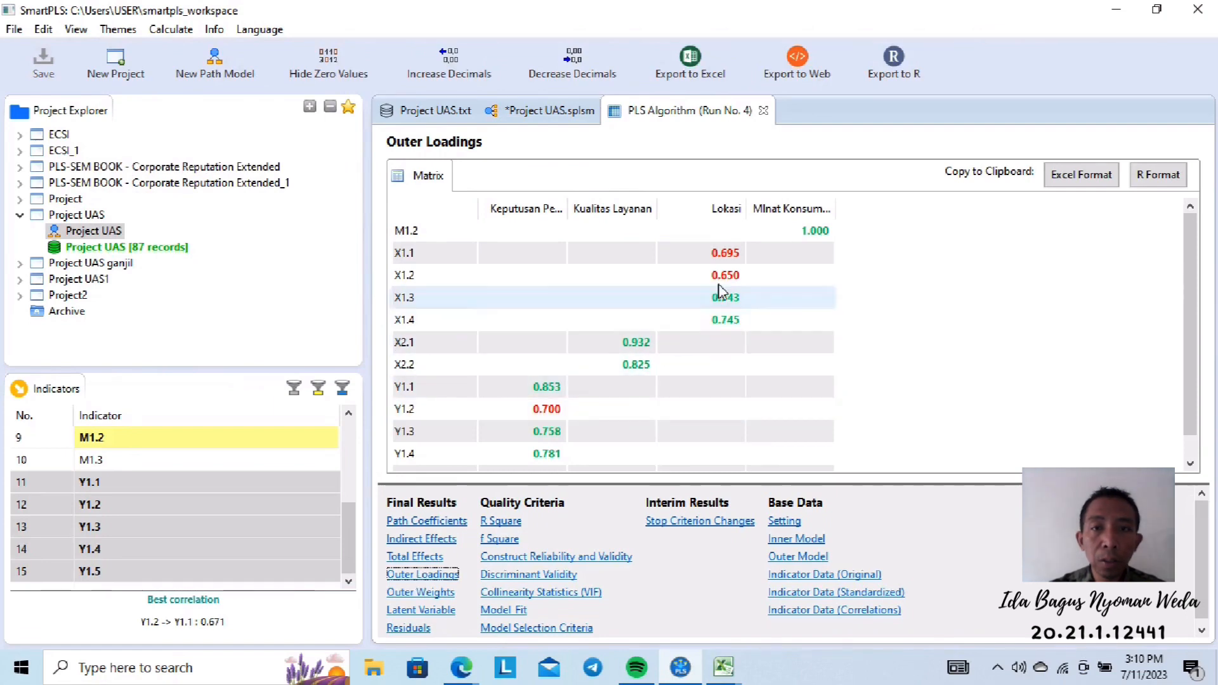
scroll(654, 414, "down", 1)
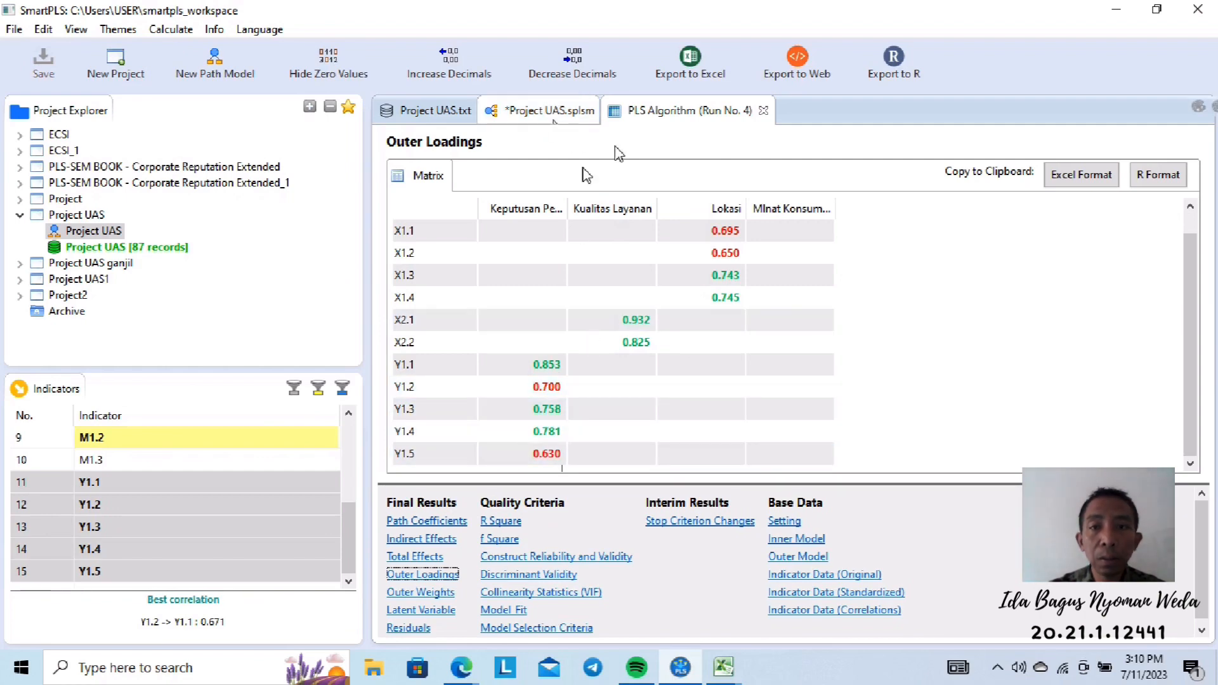
Delete indicator Y1.5 from the Keputusan Pembelian latent variable in the path model
left_click(550, 110)
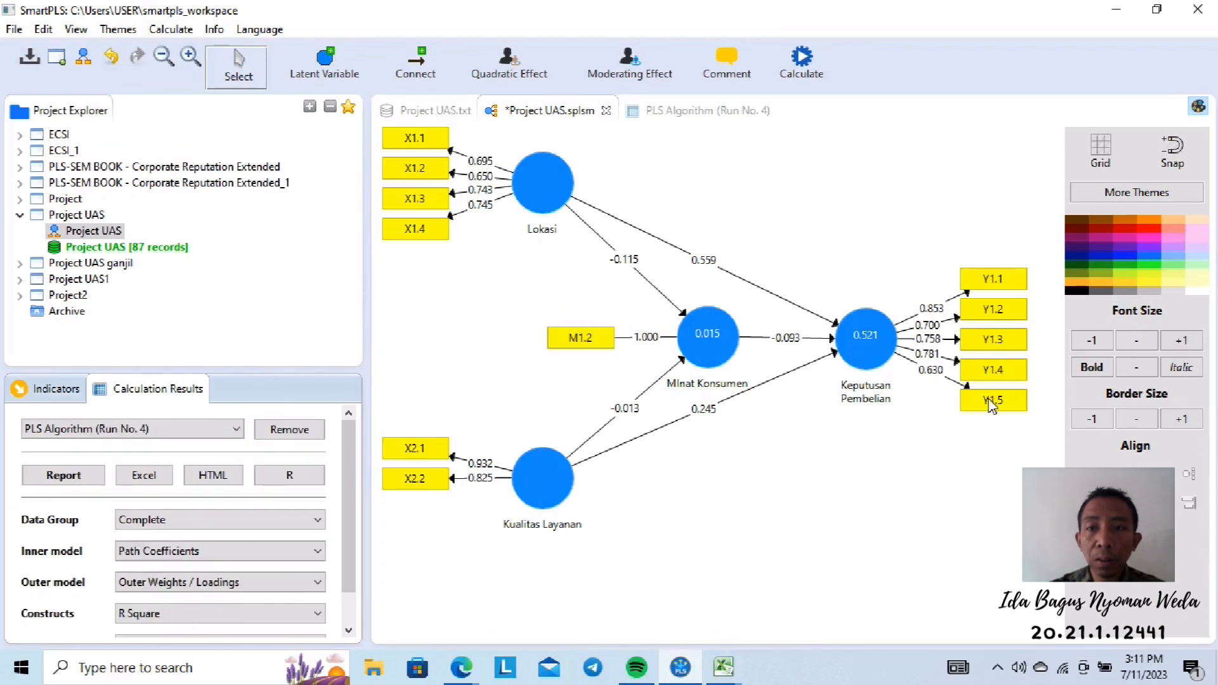
left_click(992, 404)
right_click(992, 404)
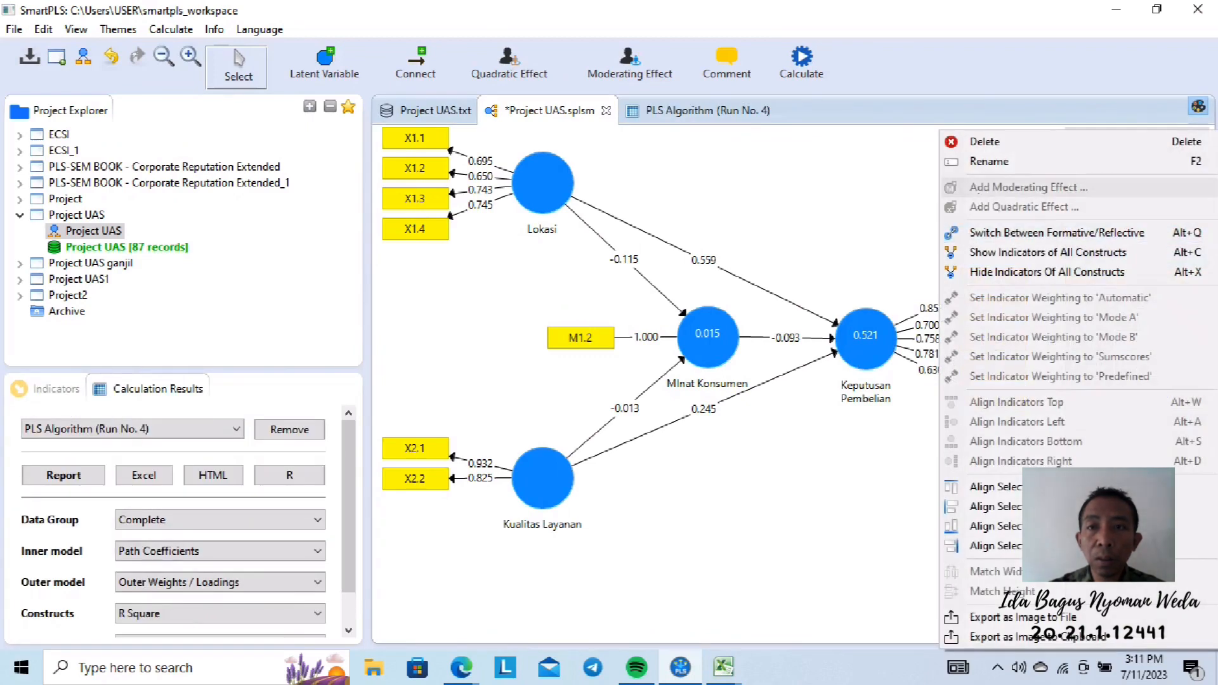
left_click(986, 143)
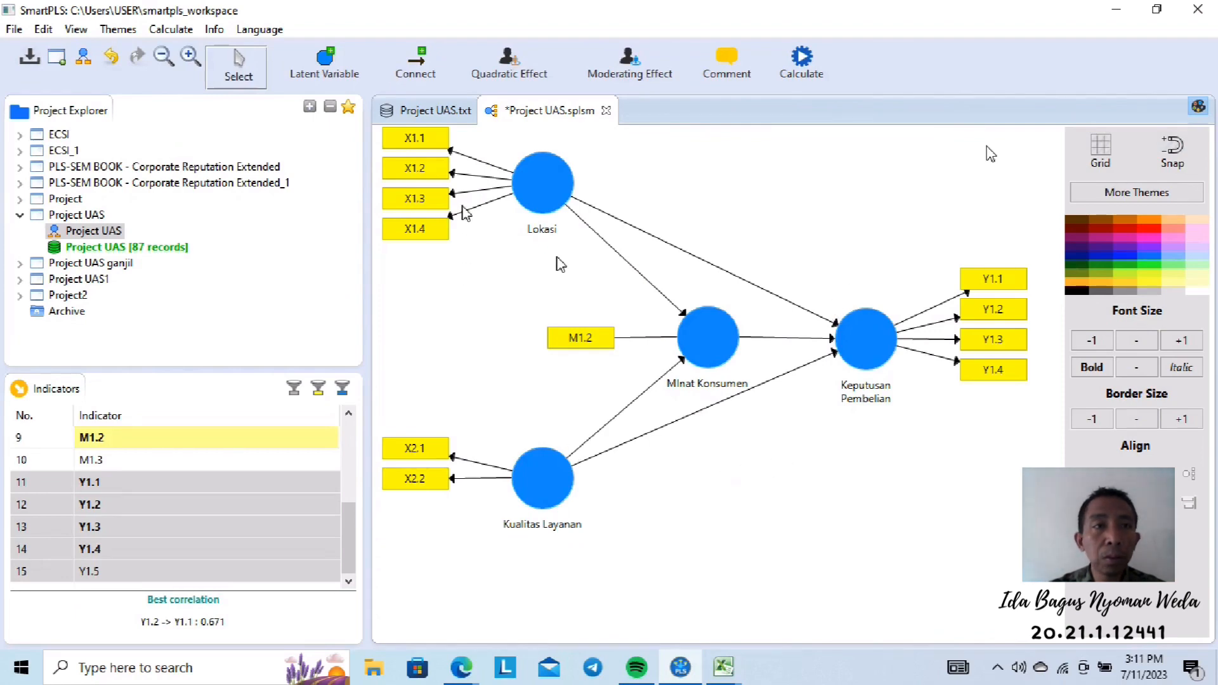
Rerun the PLS Algorithm without Y1.5, keeping the Path weighting scheme, and check indicator X1.2 in the Outer Loadings matrix
left_click(160, 30)
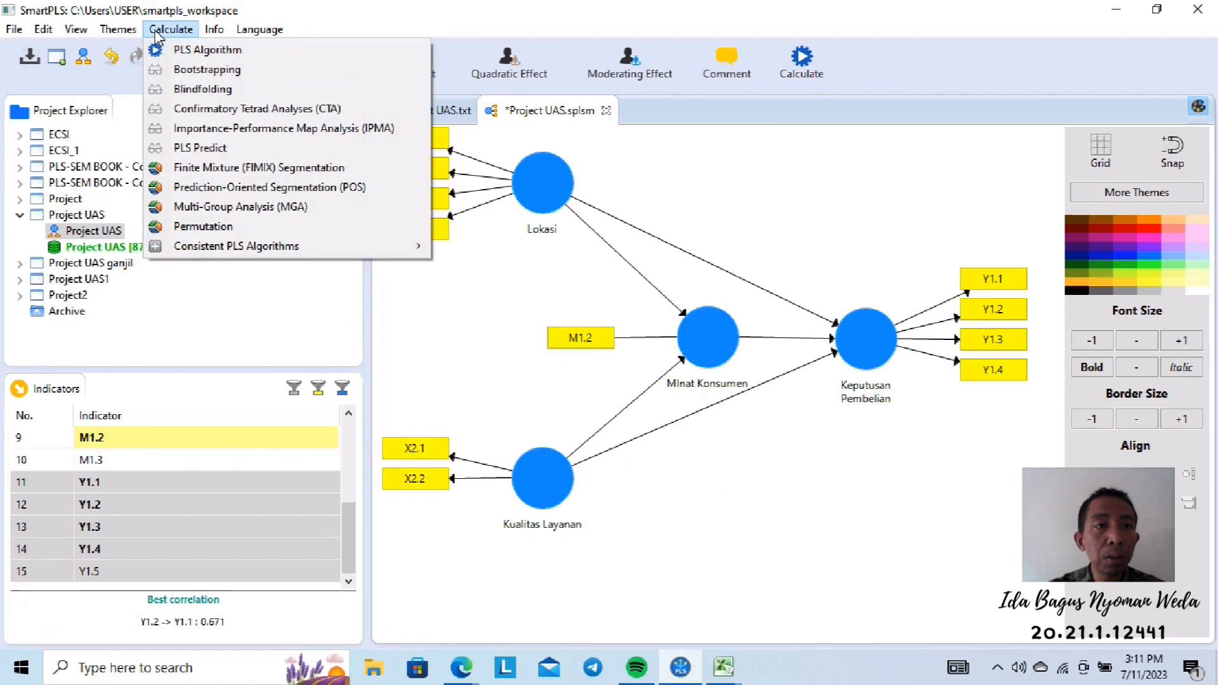
left_click(188, 46)
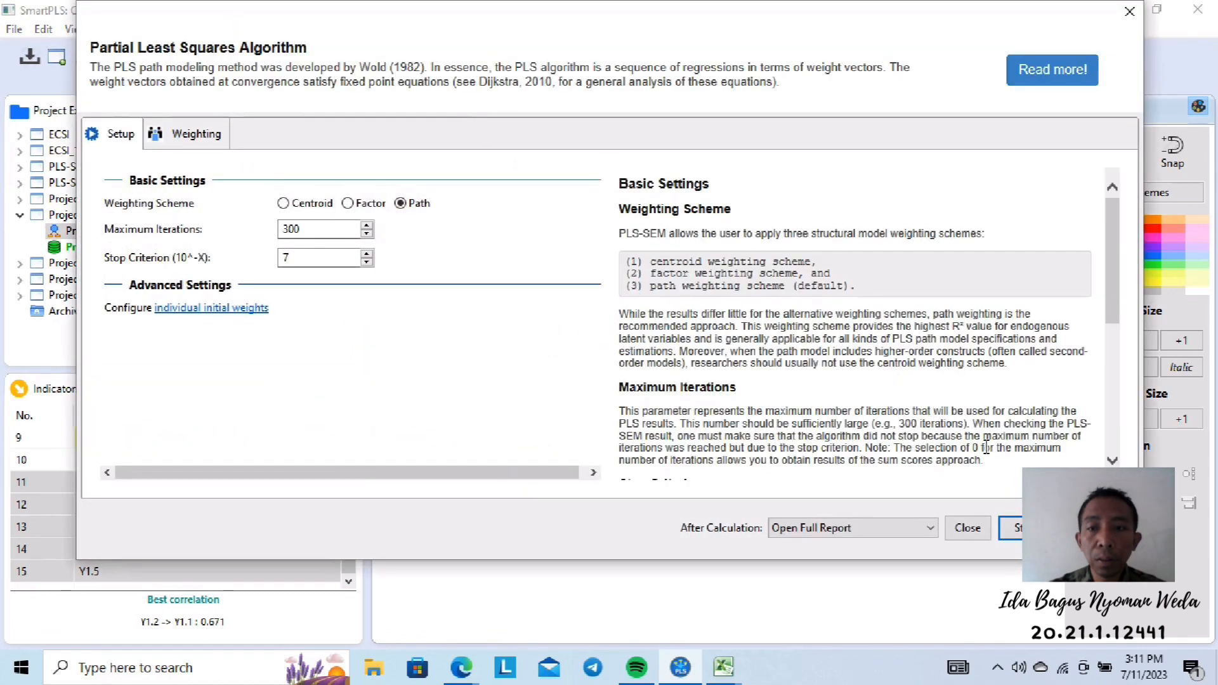
left_click(1015, 528)
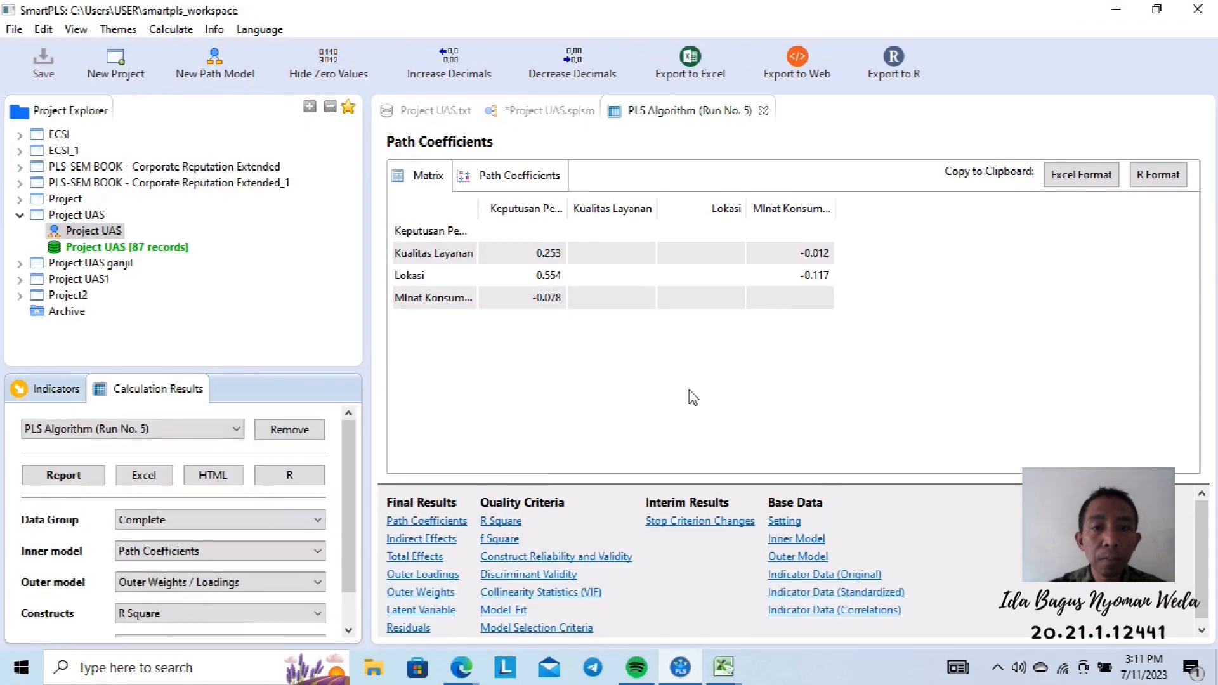
left_click(435, 576)
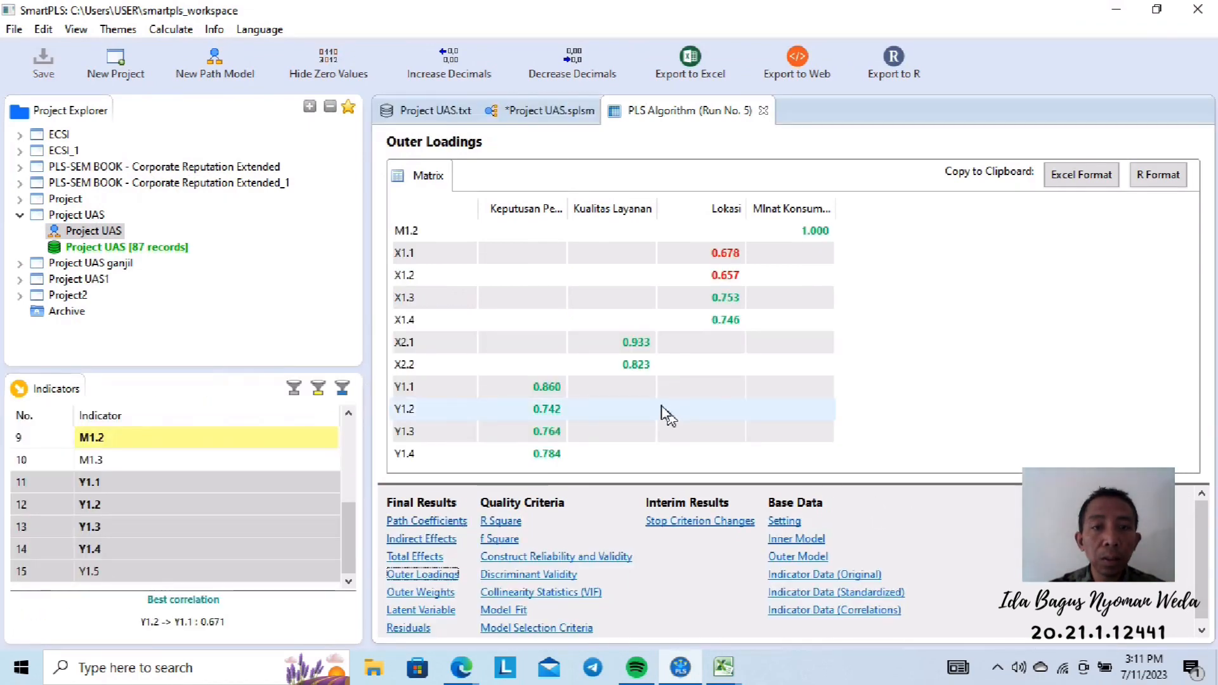
left_click(723, 279)
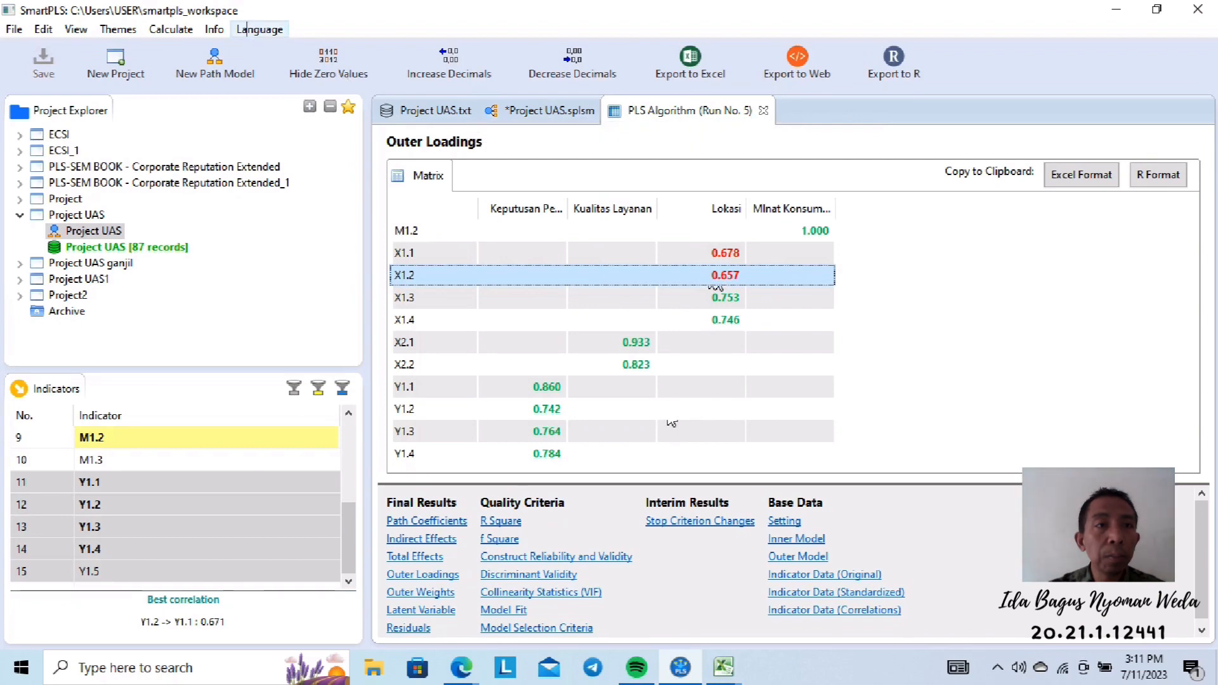
Delete indicator X1.2 from the Lokasi latent variable in the path model
left_click(549, 111)
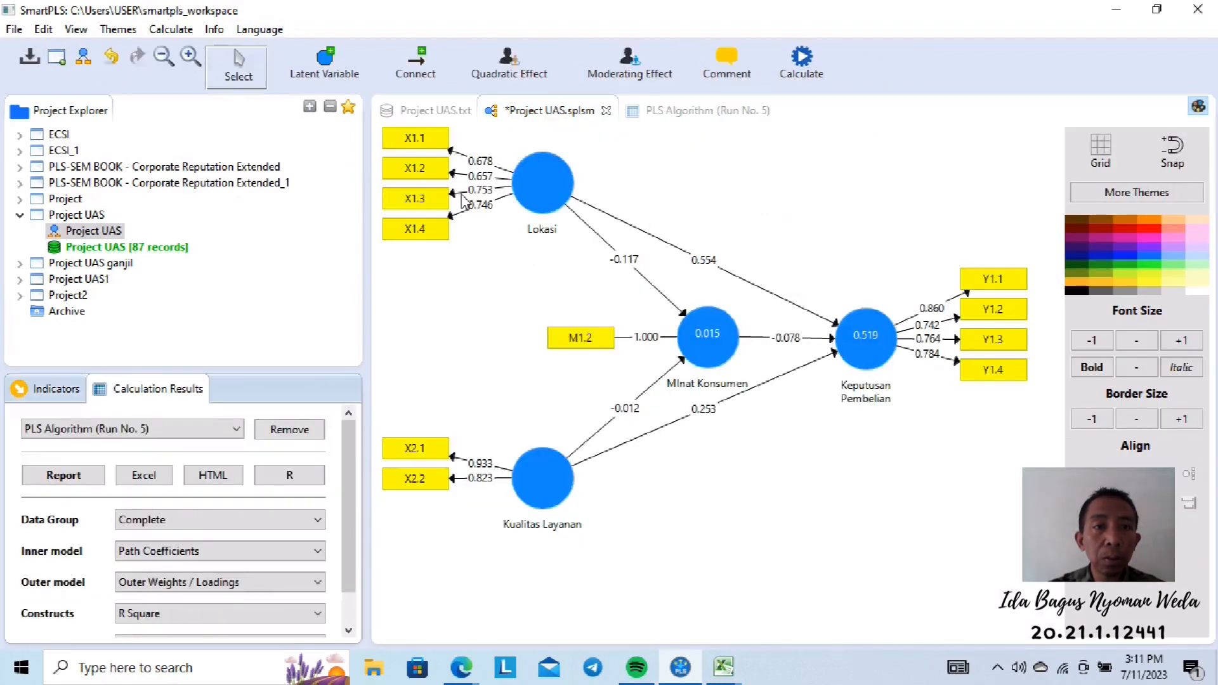
left_click(436, 170)
right_click(437, 170)
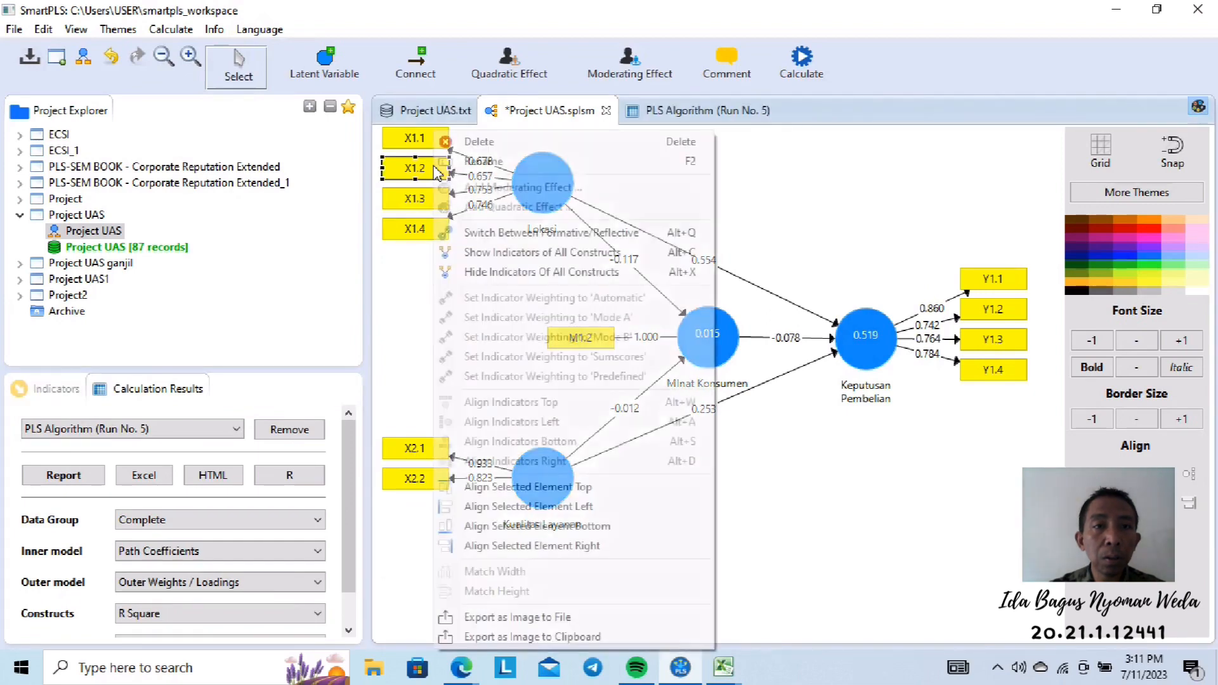
left_click(480, 144)
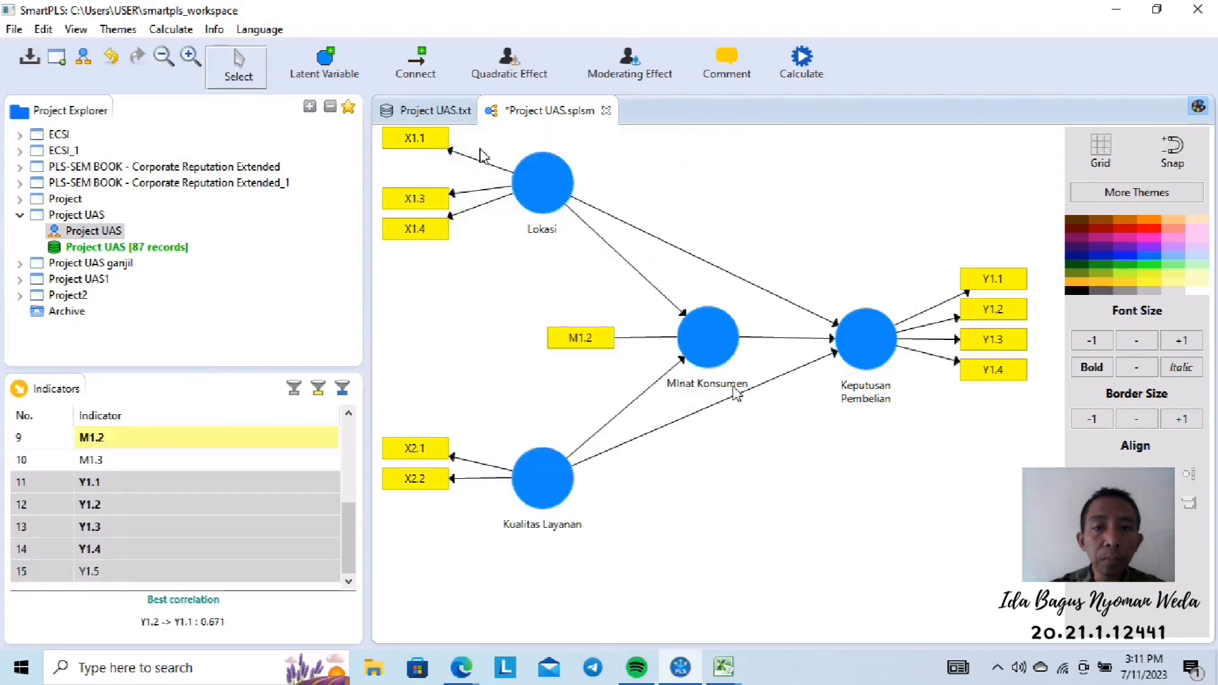
Rerun the PLS Algorithm without X1.2, keeping the Path weighting scheme and the full report, and display the Outer Loadings matrix
left_click(171, 30)
left_click(226, 53)
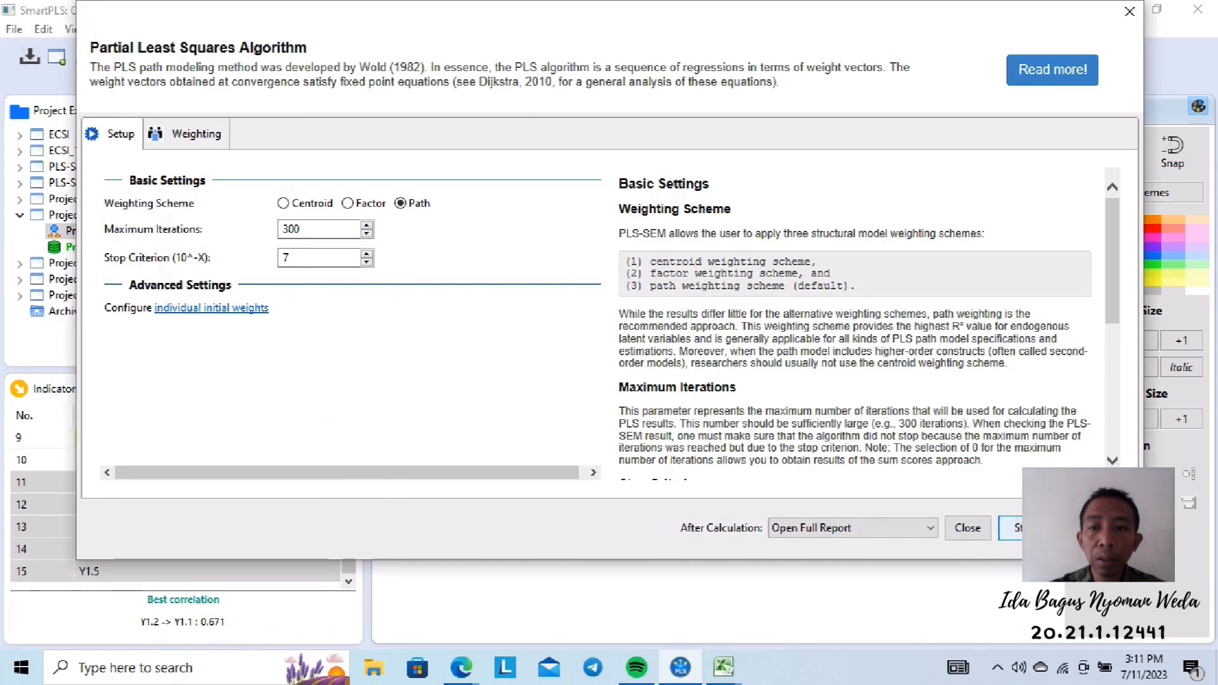
left_click(1014, 528)
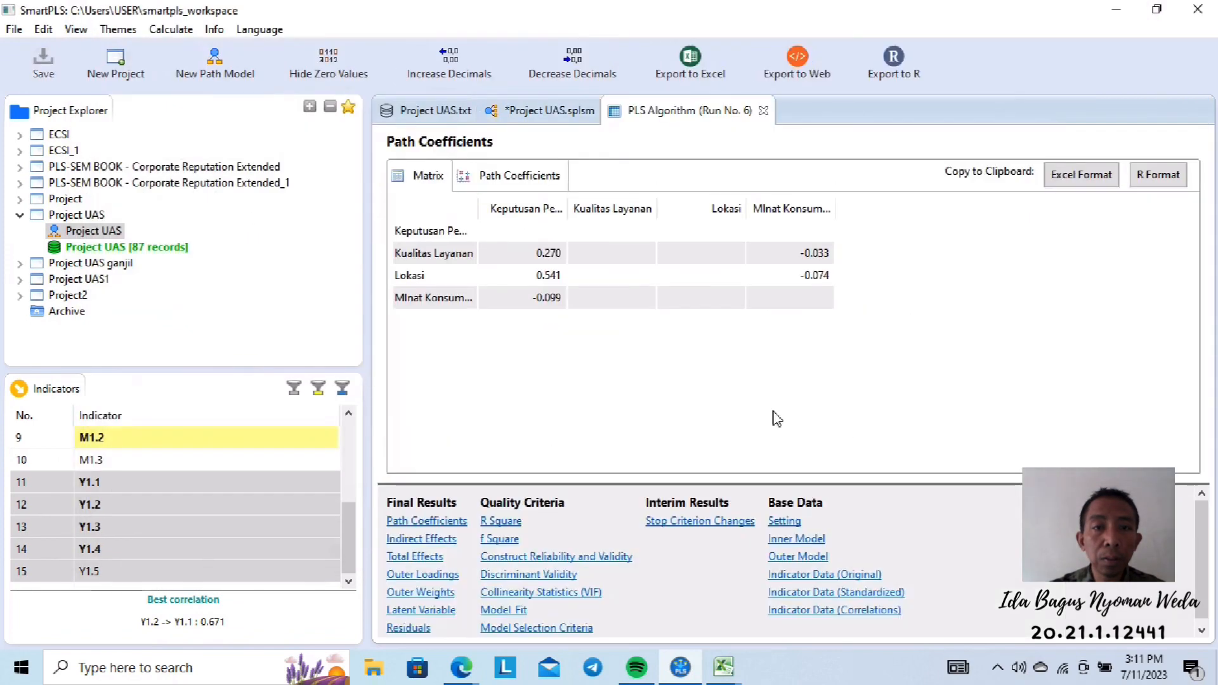
left_click(427, 575)
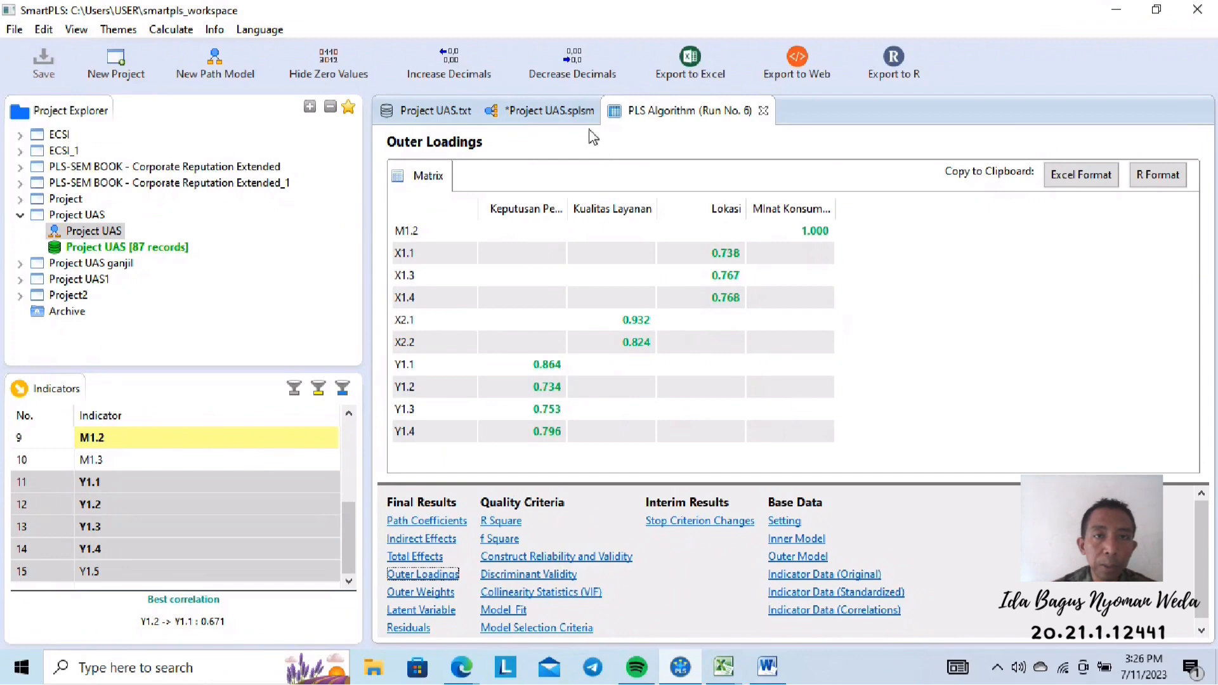
Run Basic Bootstrapping on the path model with 500 subsamples, BCa confidence intervals, a one-tailed test and a 0.05 significance level
left_click(556, 115)
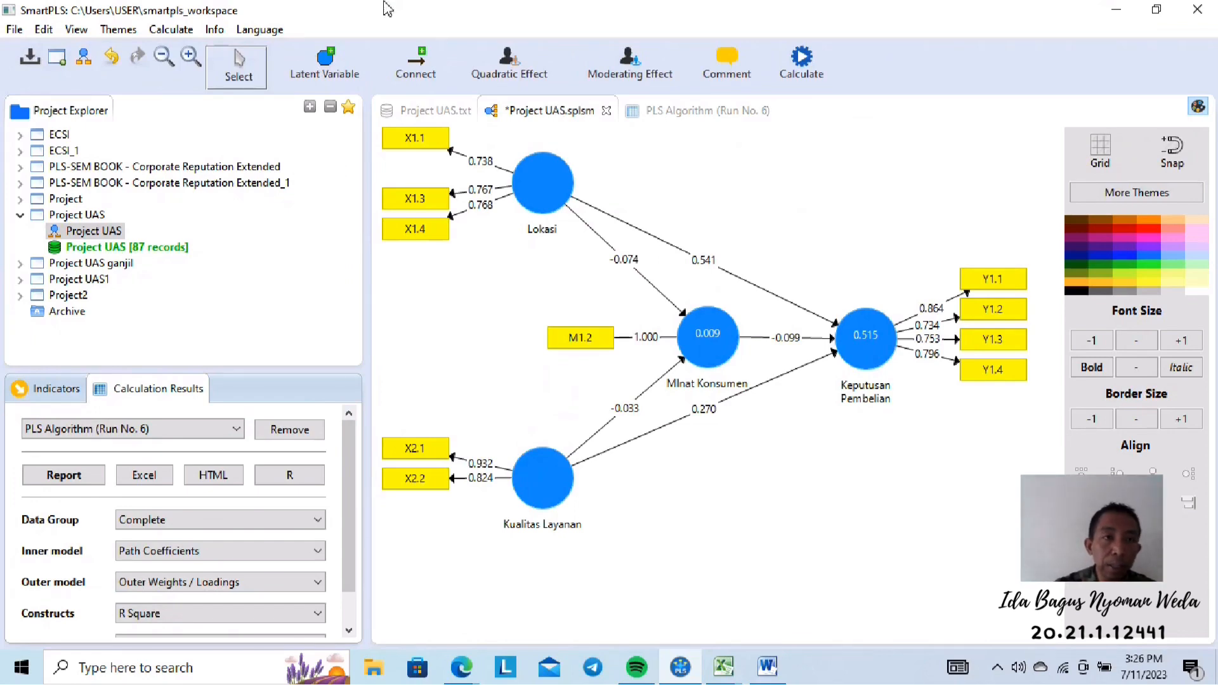
left_click(187, 32)
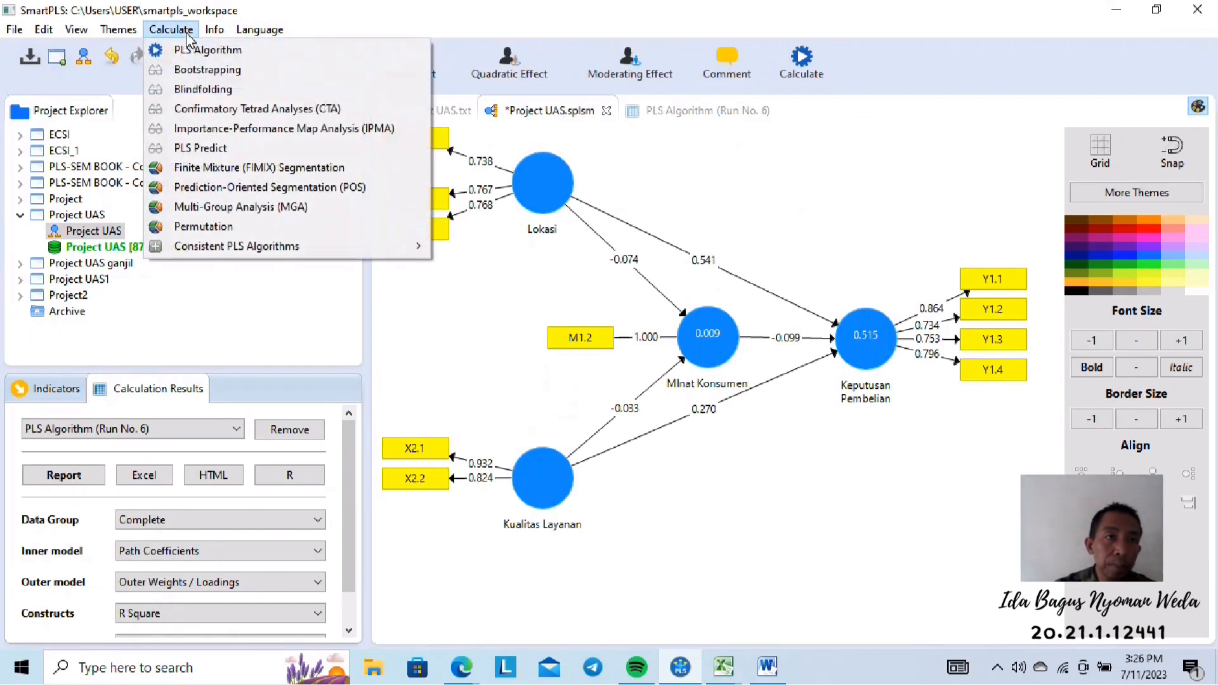
left_click(202, 70)
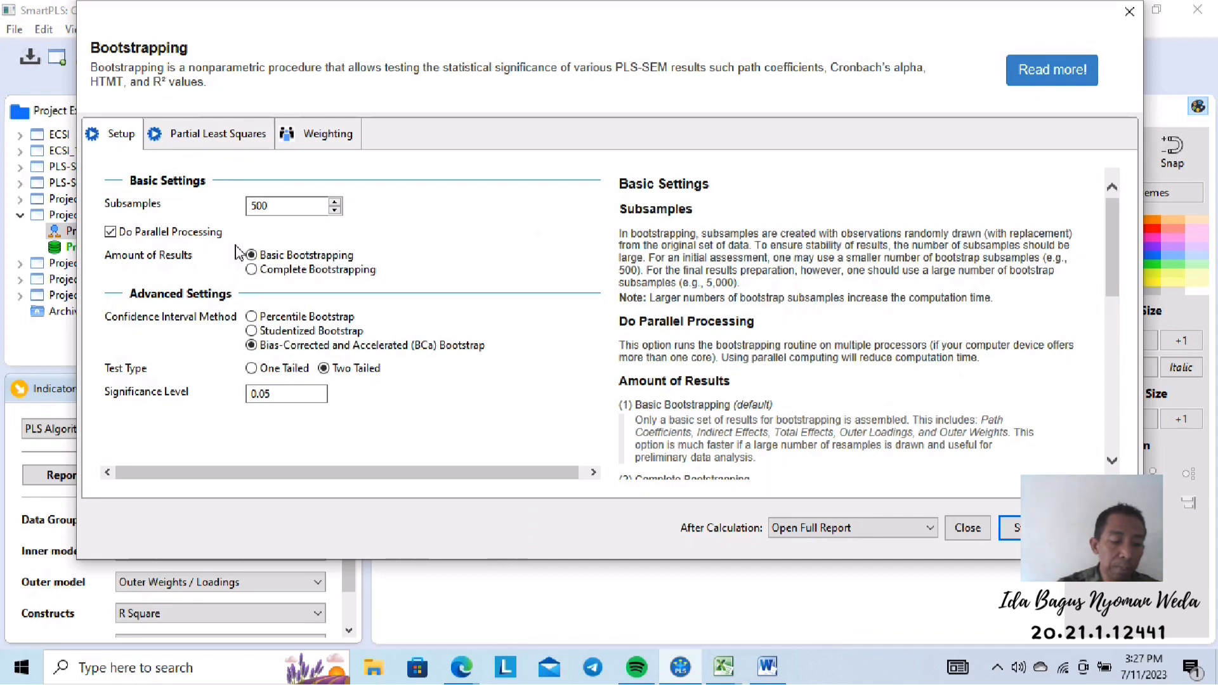
left_click(252, 369)
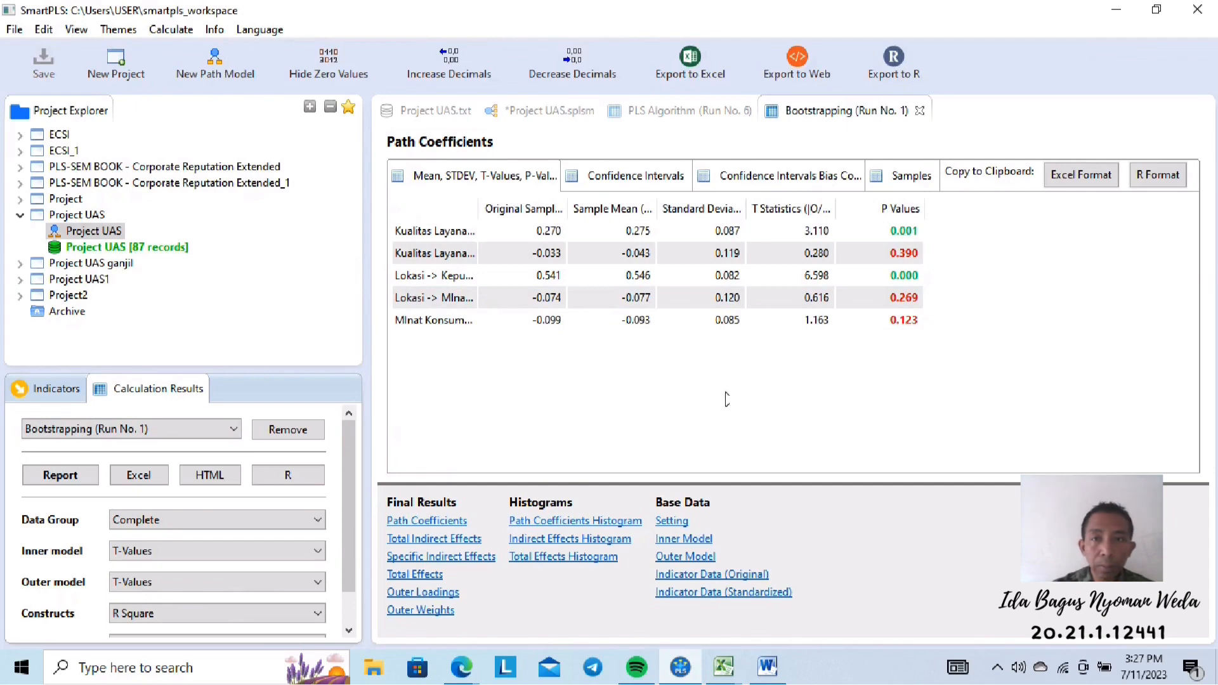
Export the path model diagram with bootstrapping T-values to the clipboard as an image and paste it into the blank Word document
left_click(547, 111)
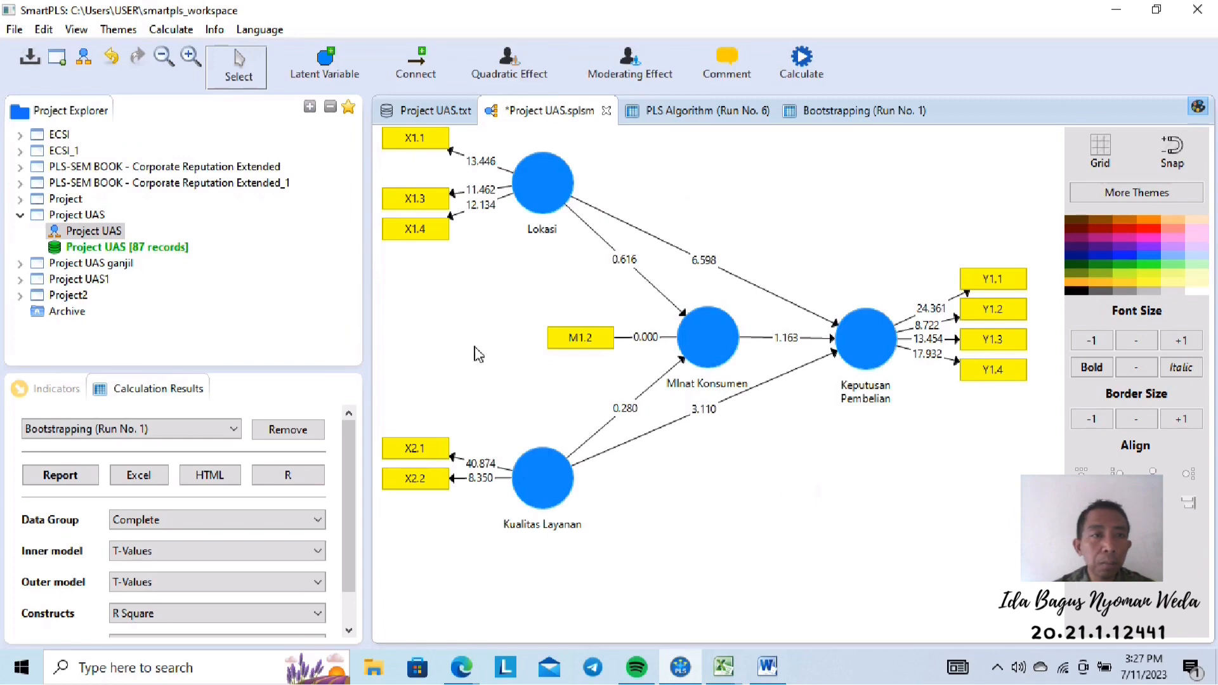
left_click(19, 35)
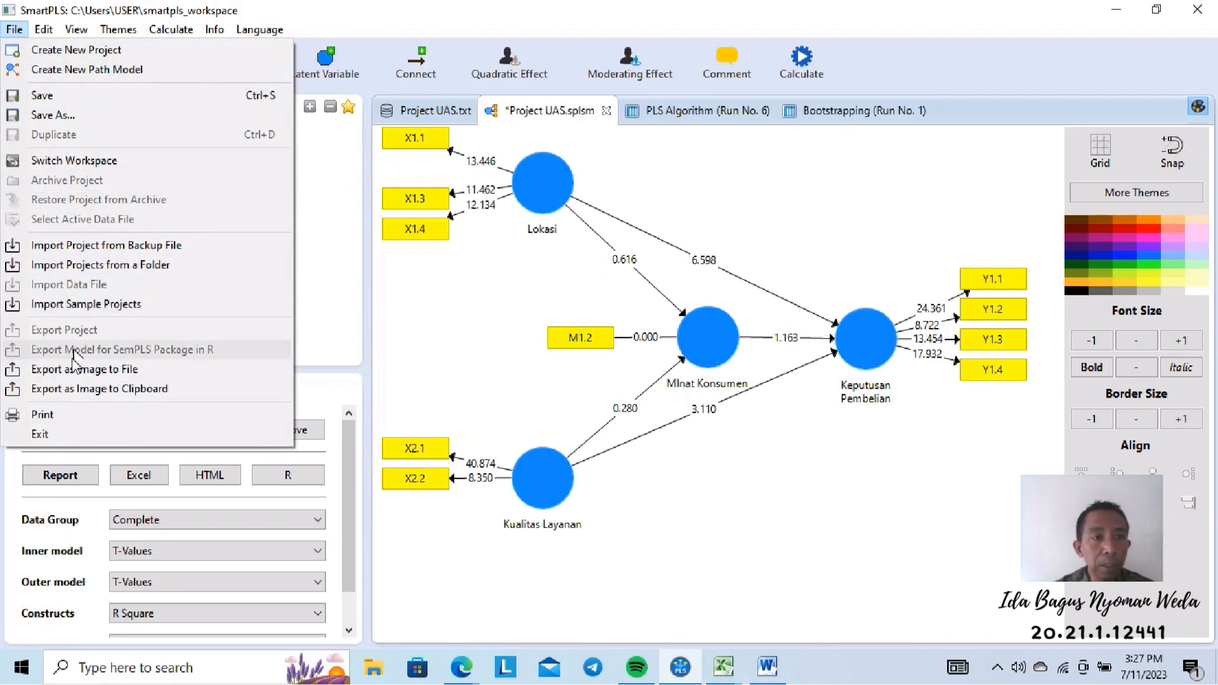
left_click(73, 394)
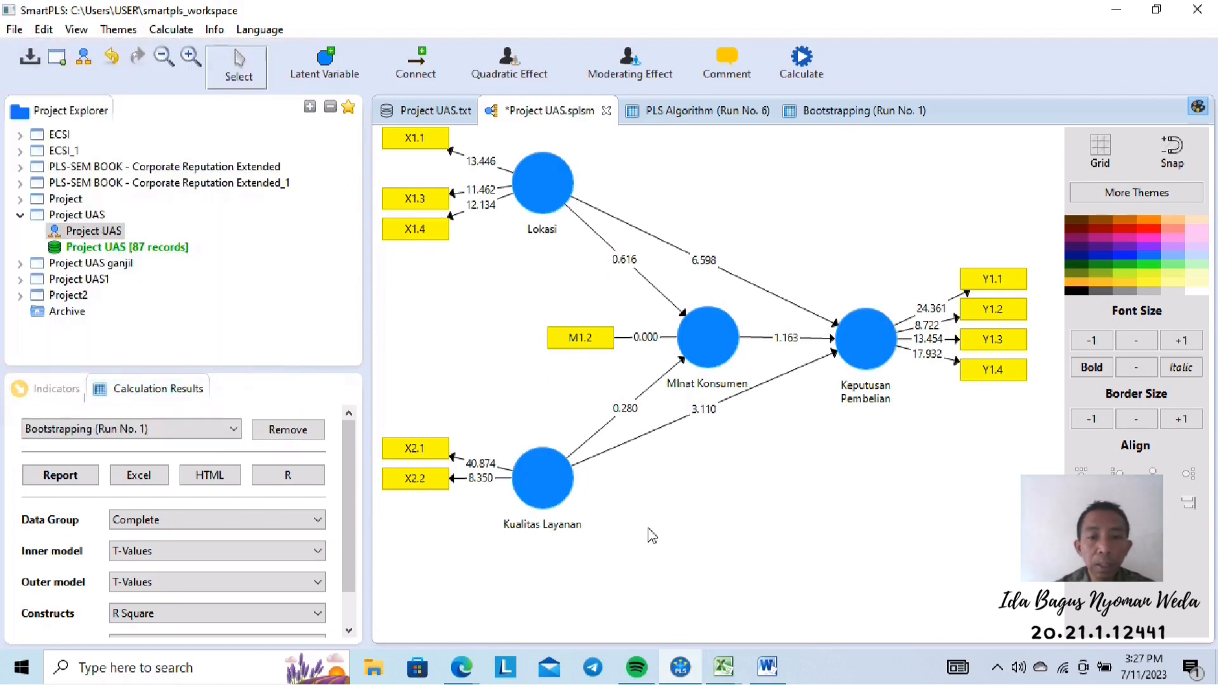
left_click(768, 670)
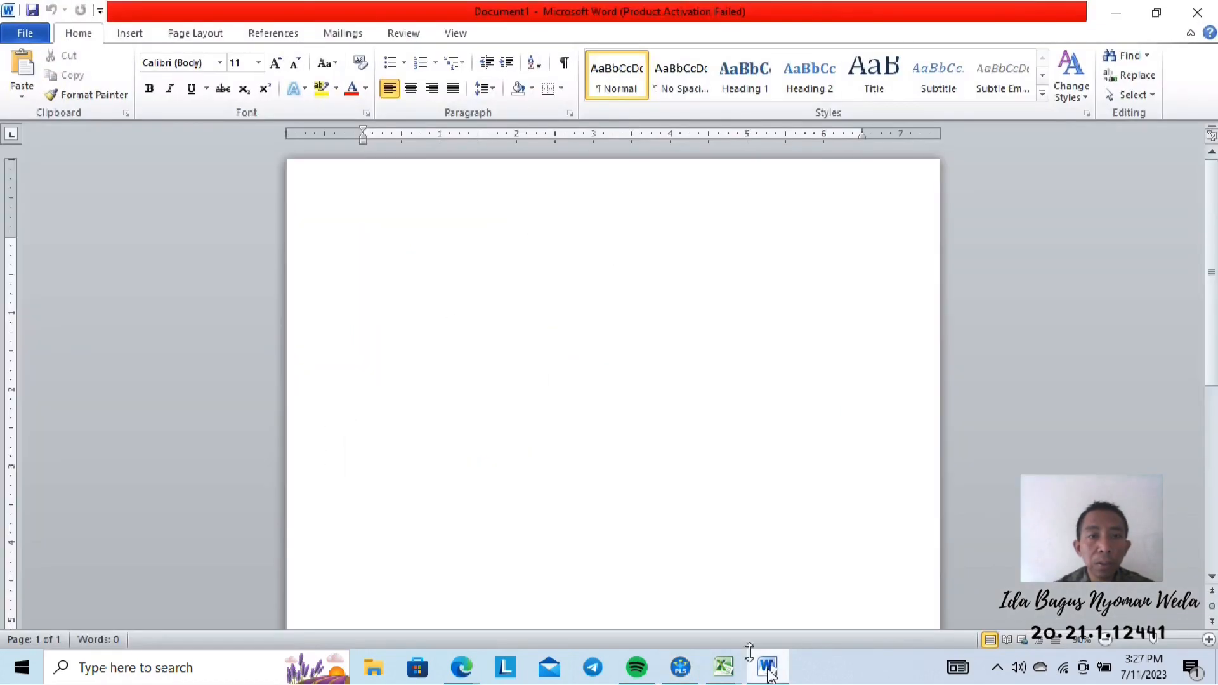
right_click(432, 302)
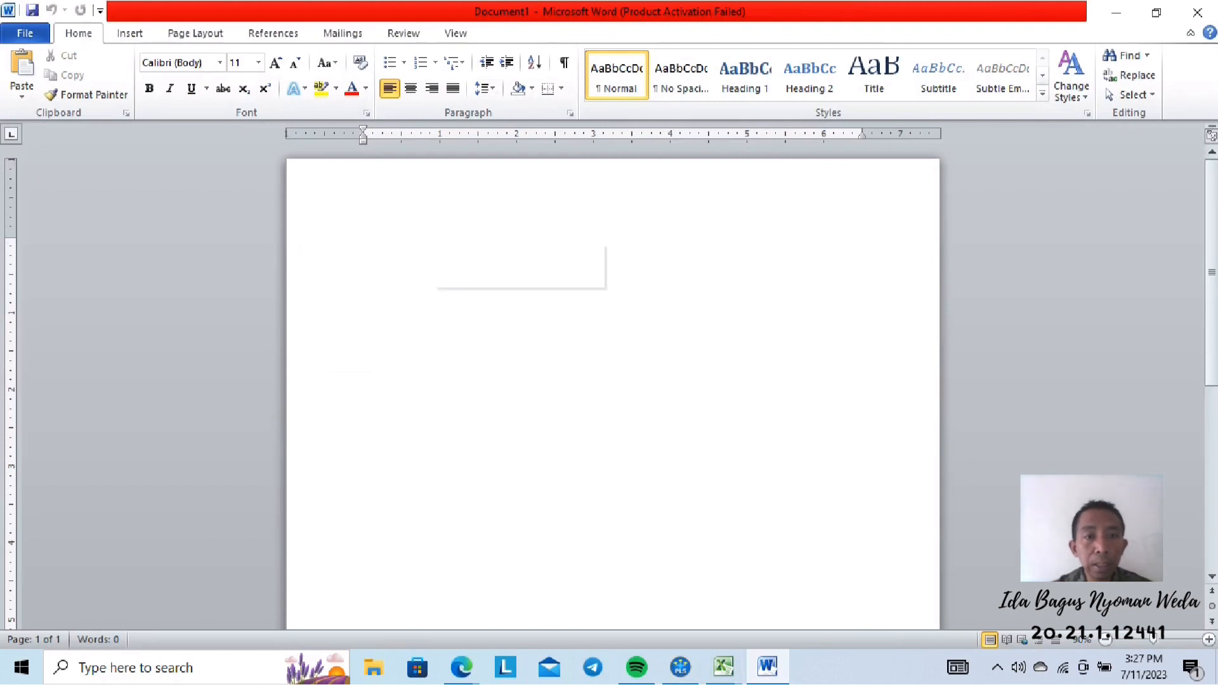
left_click(716, 315)
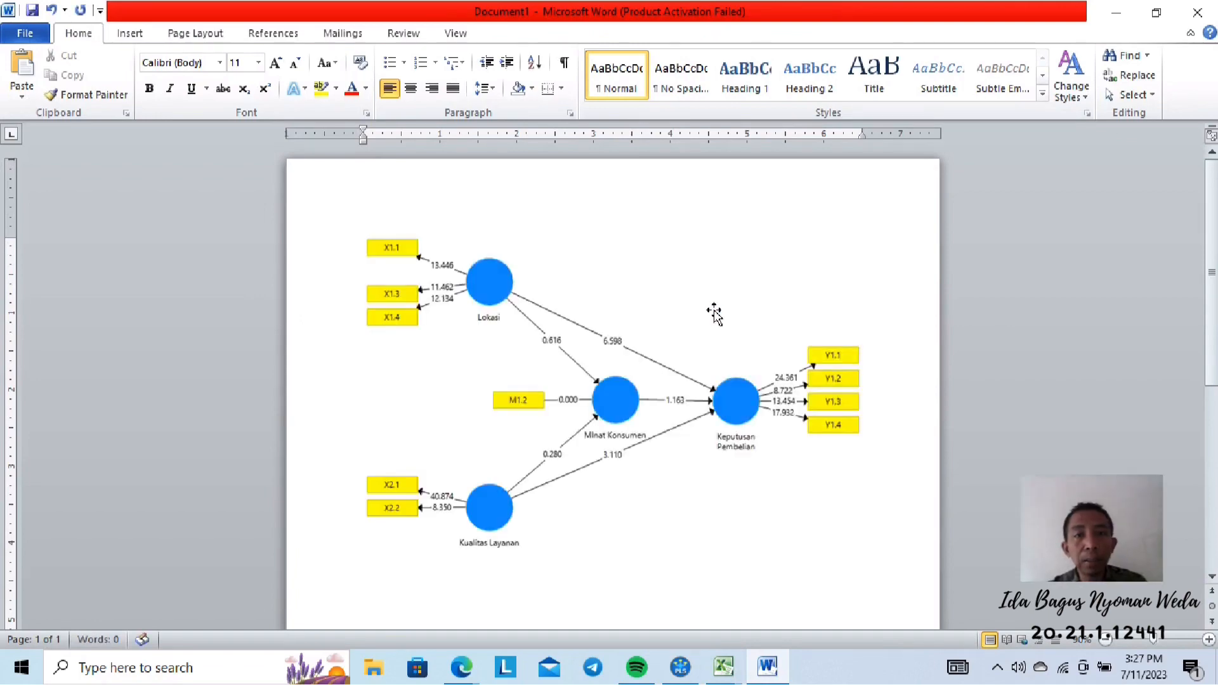
Shrink the pasted path model picture in the Word document proportionally from its corner
left_click(715, 312)
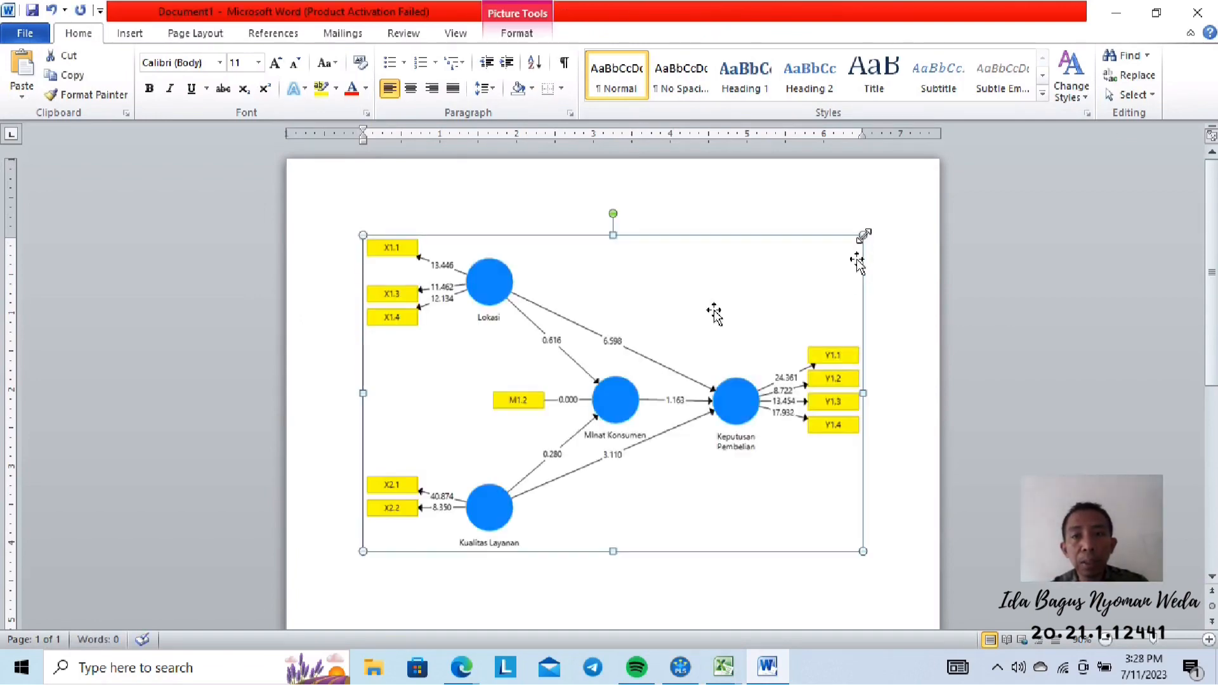
left_click_drag(862, 236, 786, 280)
left_click(827, 482)
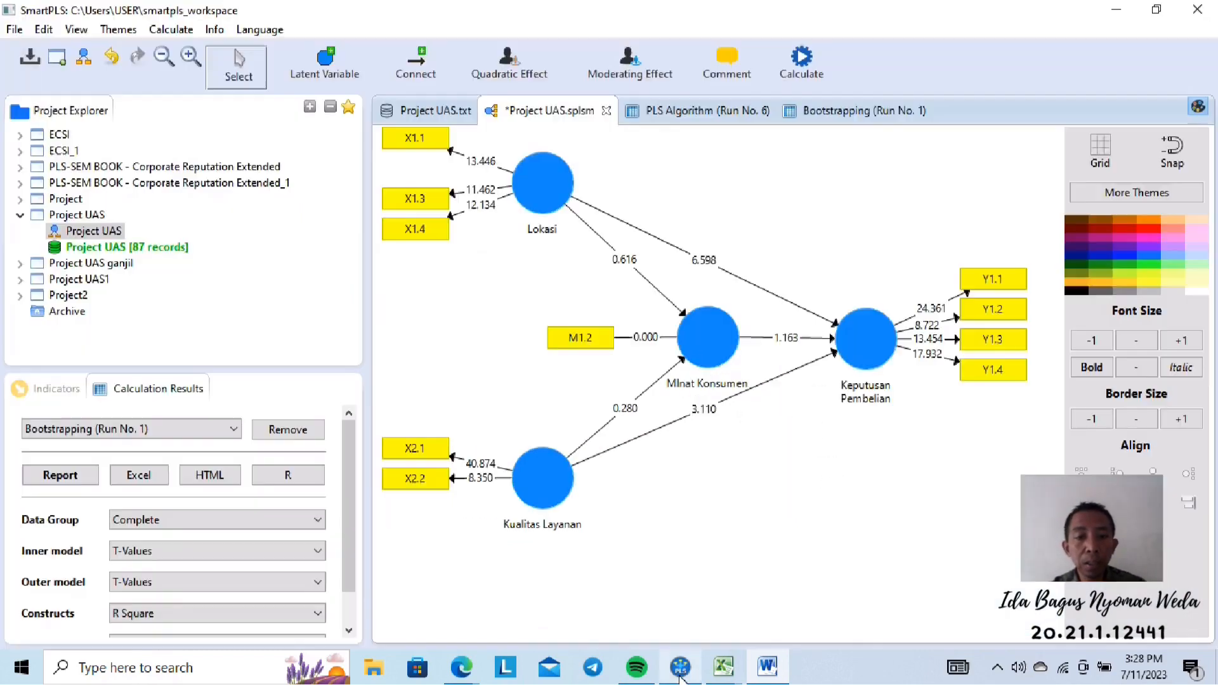
Switch back to SmartPLS and display the bootstrapping Path Coefficients, widening the columns to show full path names and statistic headings
left_click(680, 670)
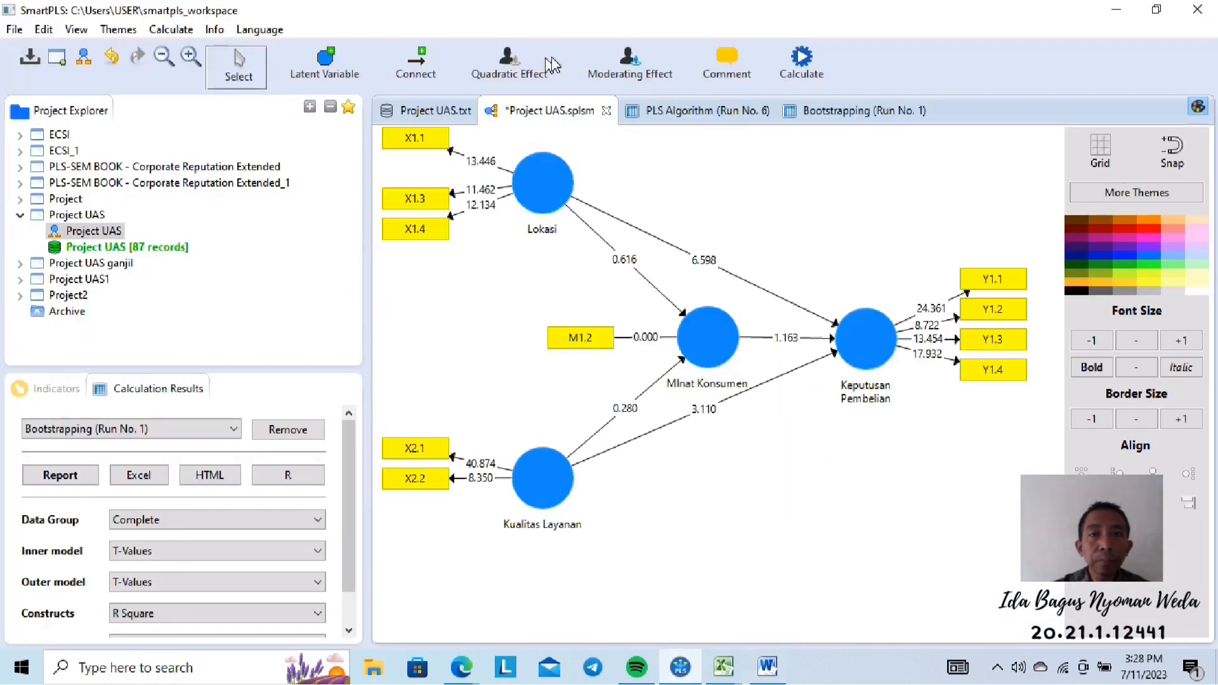
left_click(673, 126)
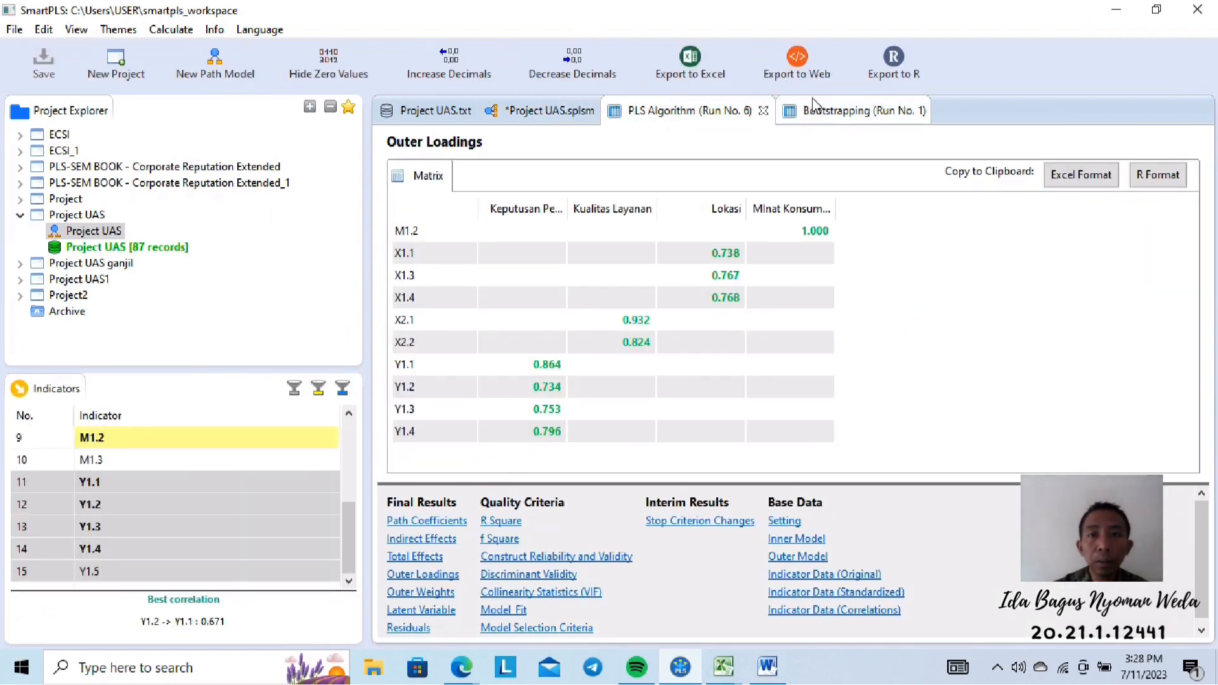
left_click(825, 115)
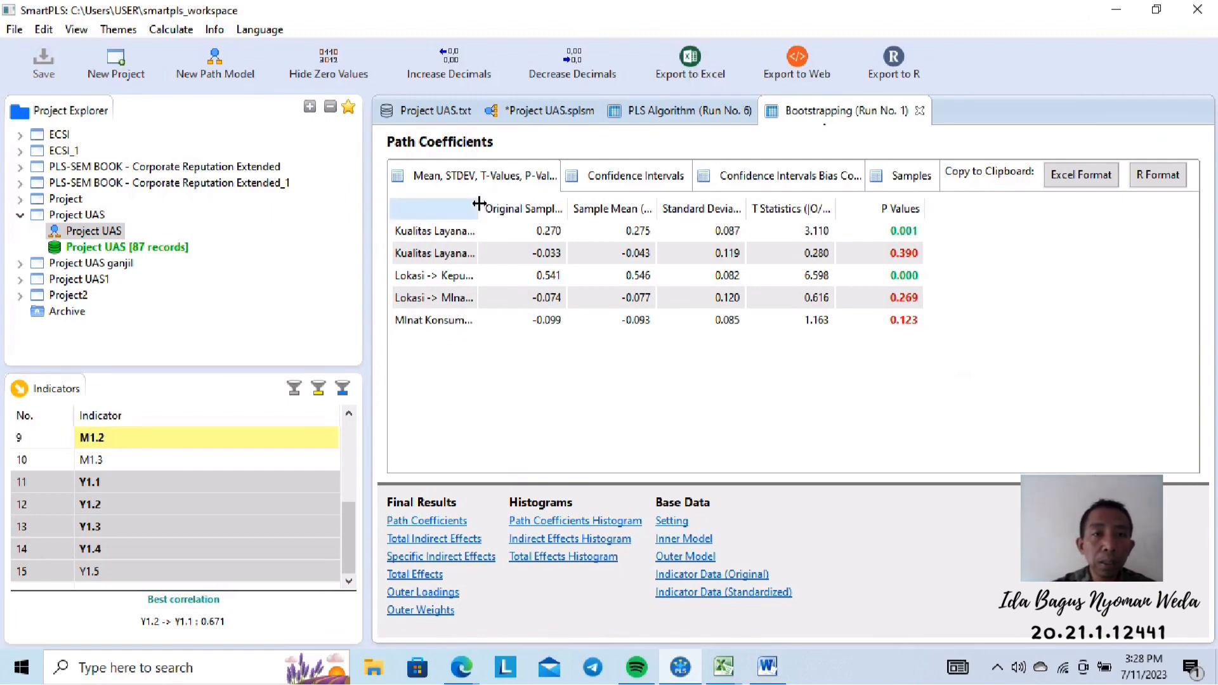
left_click_drag(479, 203, 697, 211)
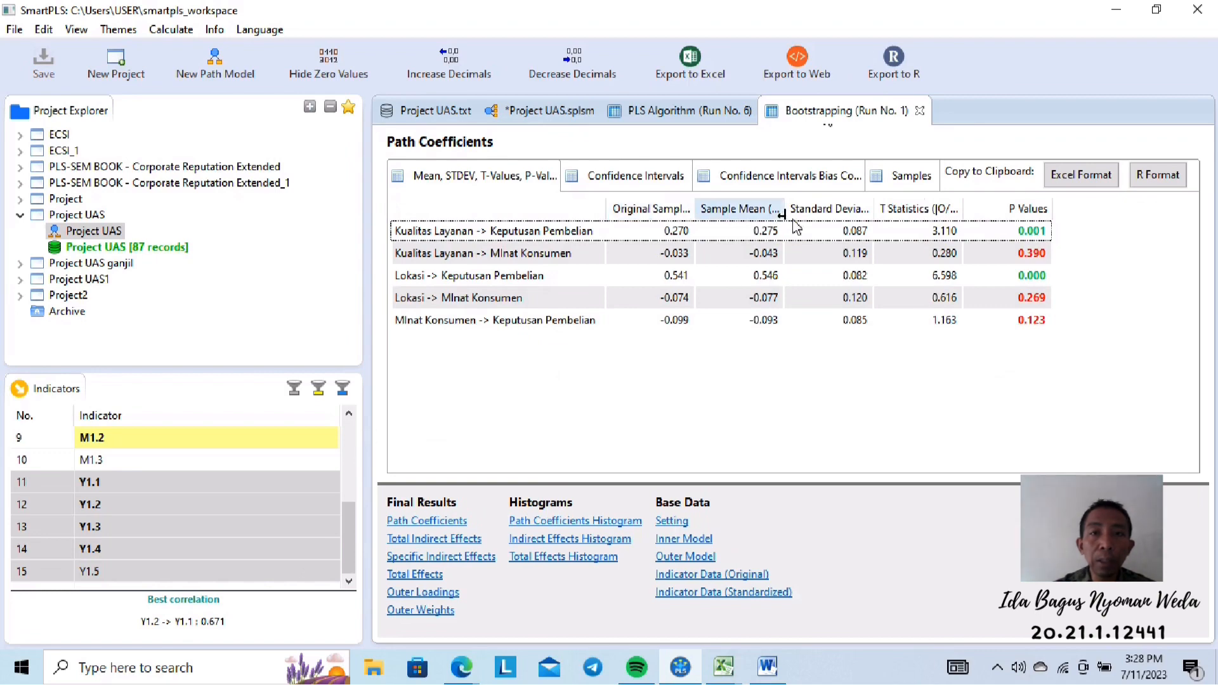
left_click_drag(782, 212, 791, 212)
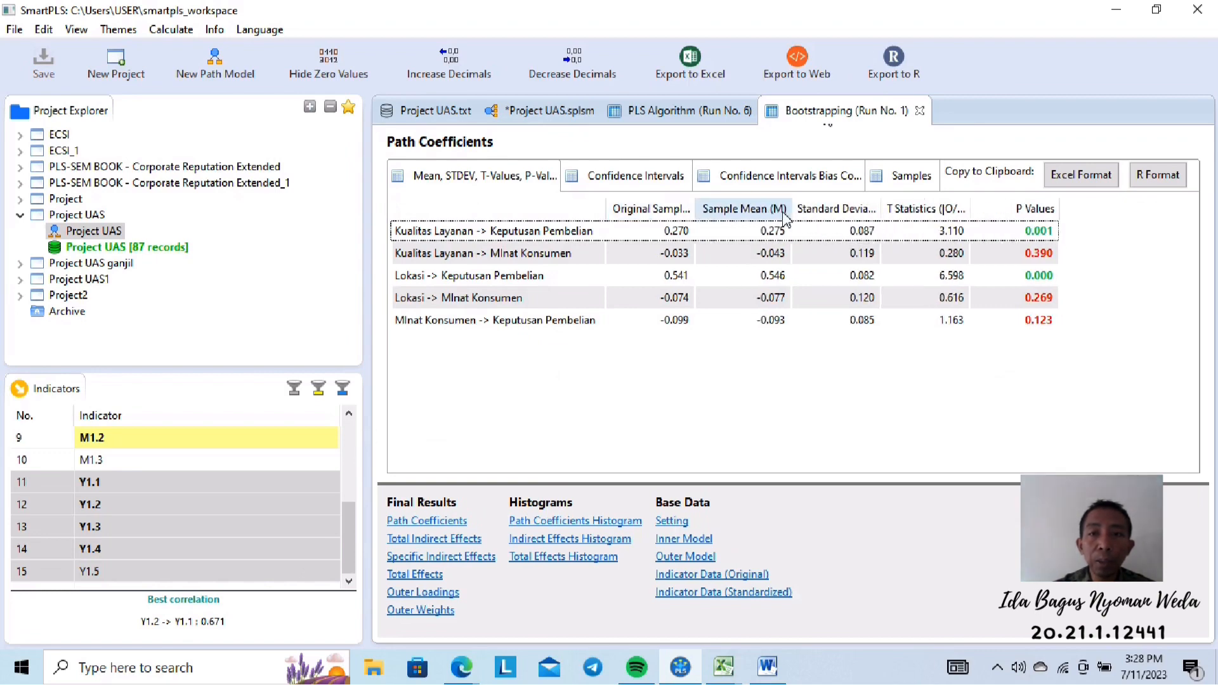
left_click_drag(881, 208, 933, 209)
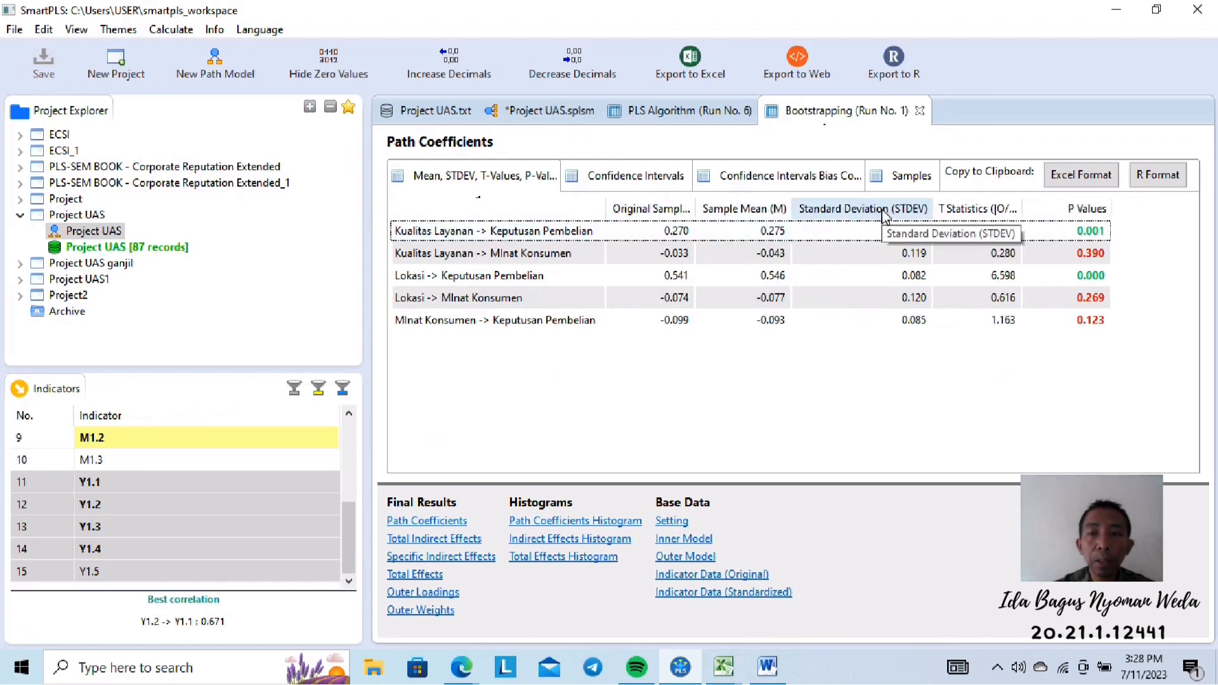
left_click_drag(1022, 210, 1051, 209)
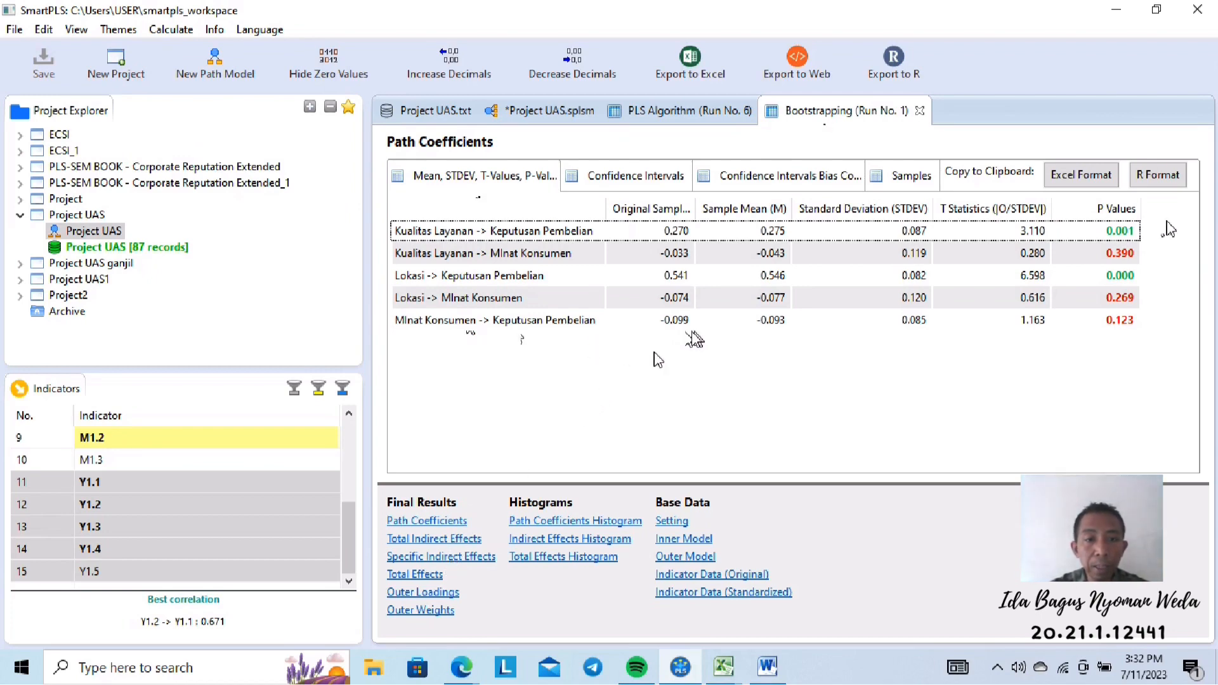
Display the bootstrapping Specific Indirect Effects and fit the column widths so full path names and P Values can be read
left_click(457, 557)
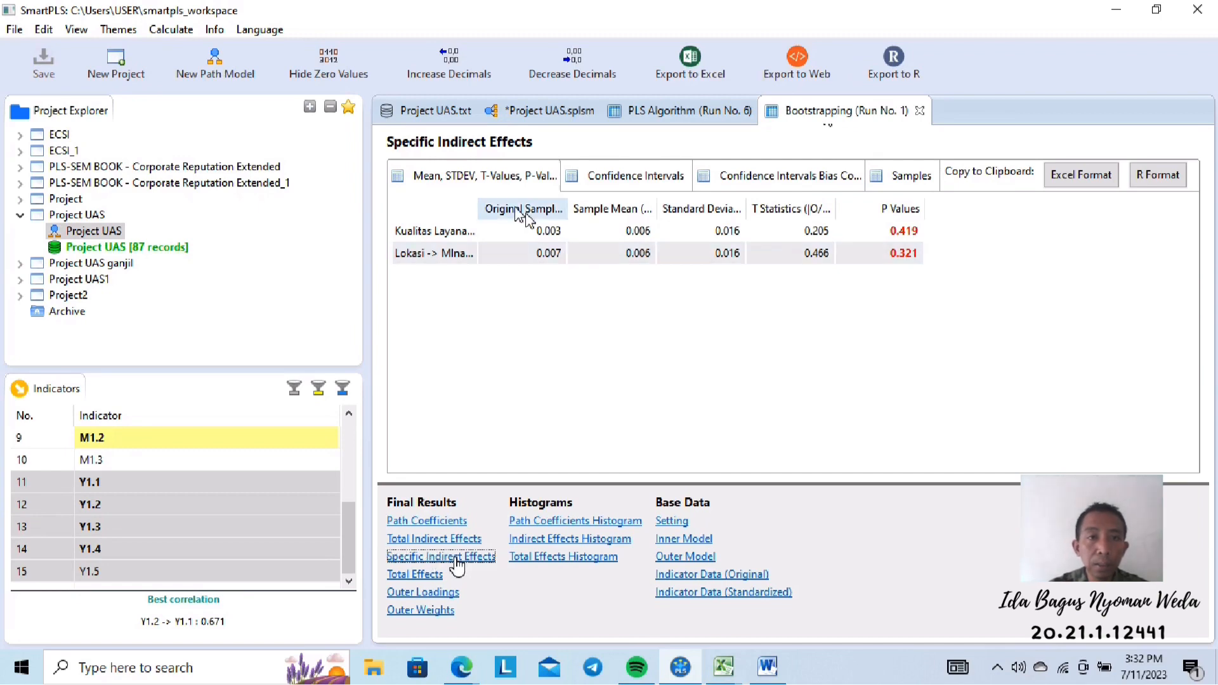
double_click(477, 204)
left_click(492, 231)
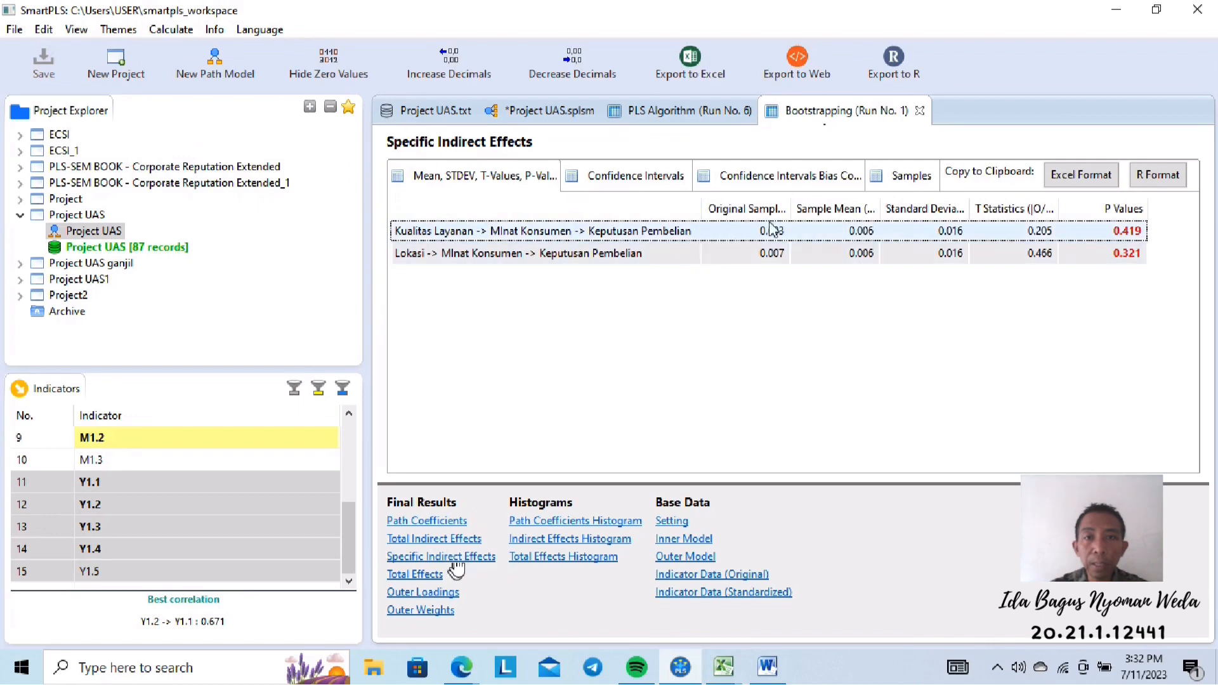
double_click(881, 204)
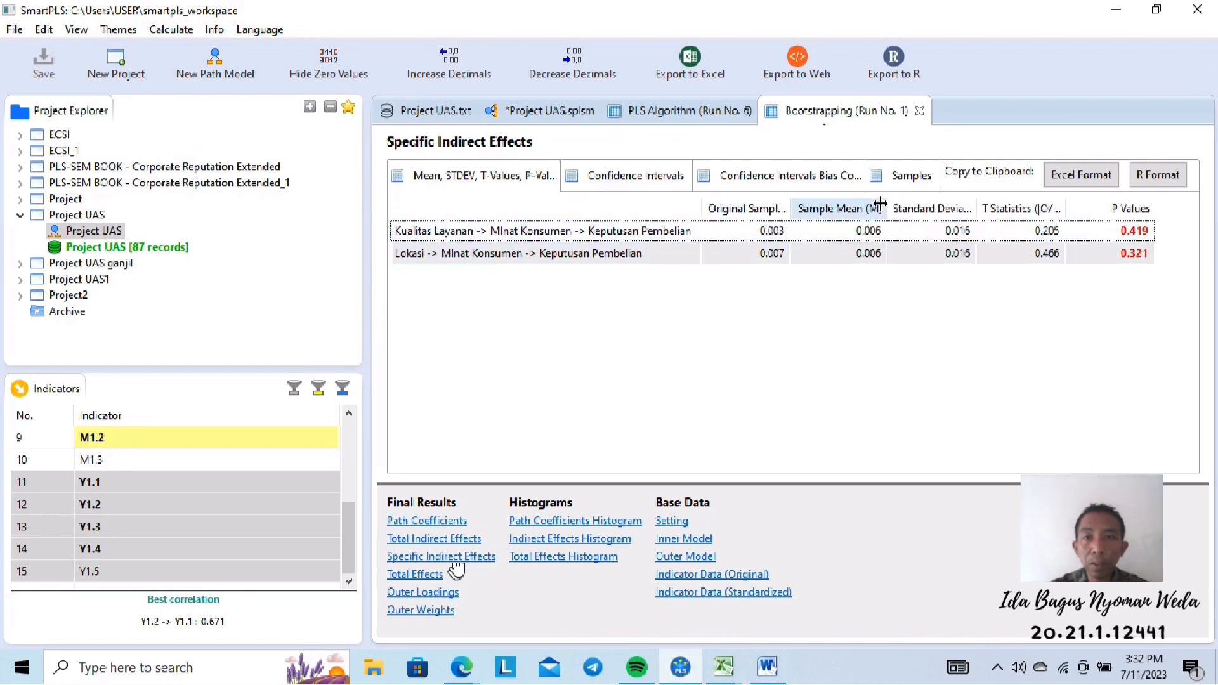
double_click(977, 209)
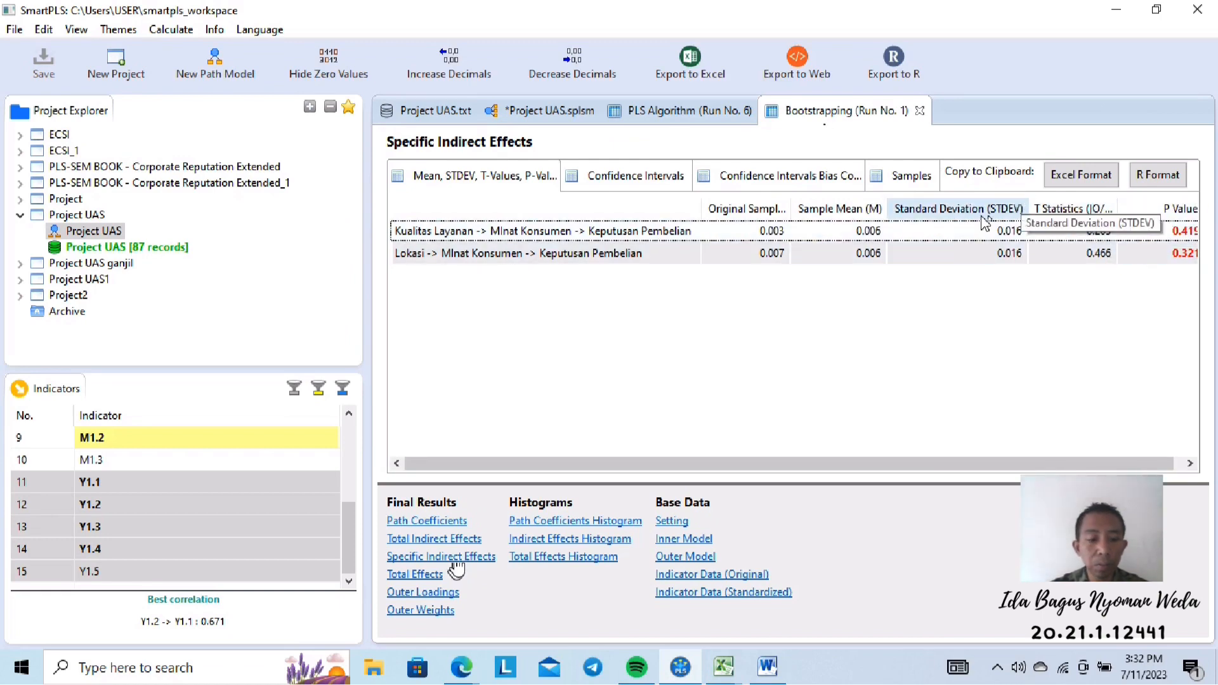
left_click_drag(1028, 209, 975, 207)
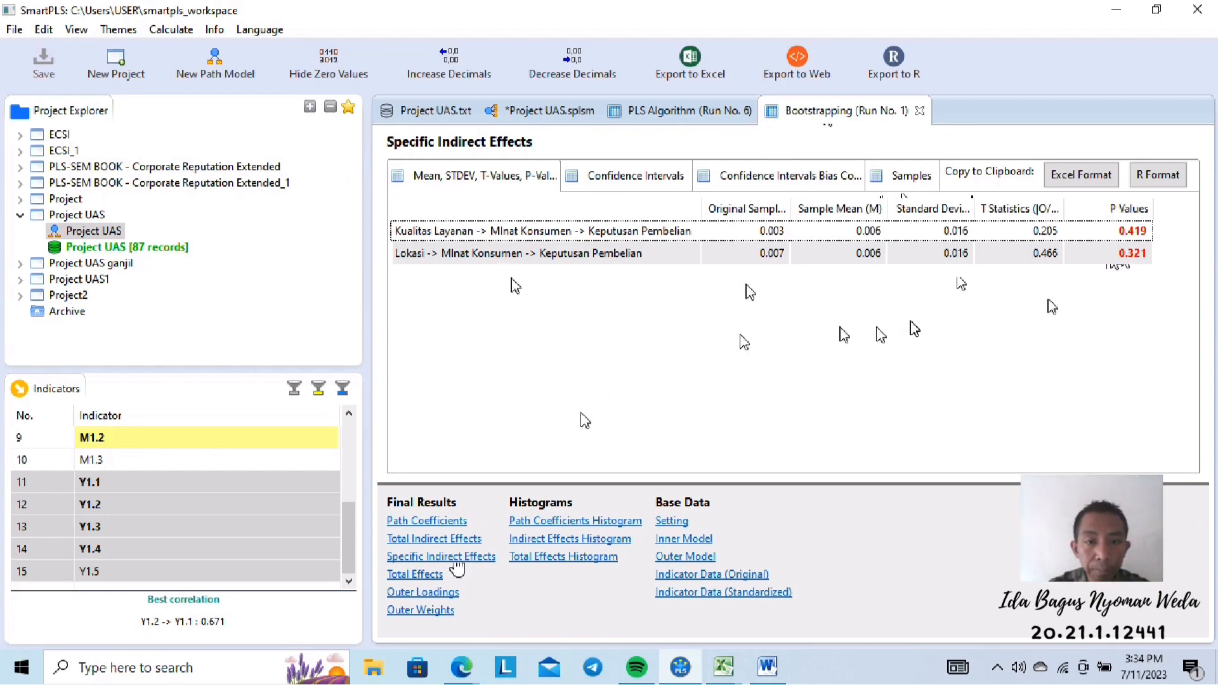
Display the R Square matrix of PLS Algorithm Run No. 6 and widen the first column to show full construct names
left_click(676, 113)
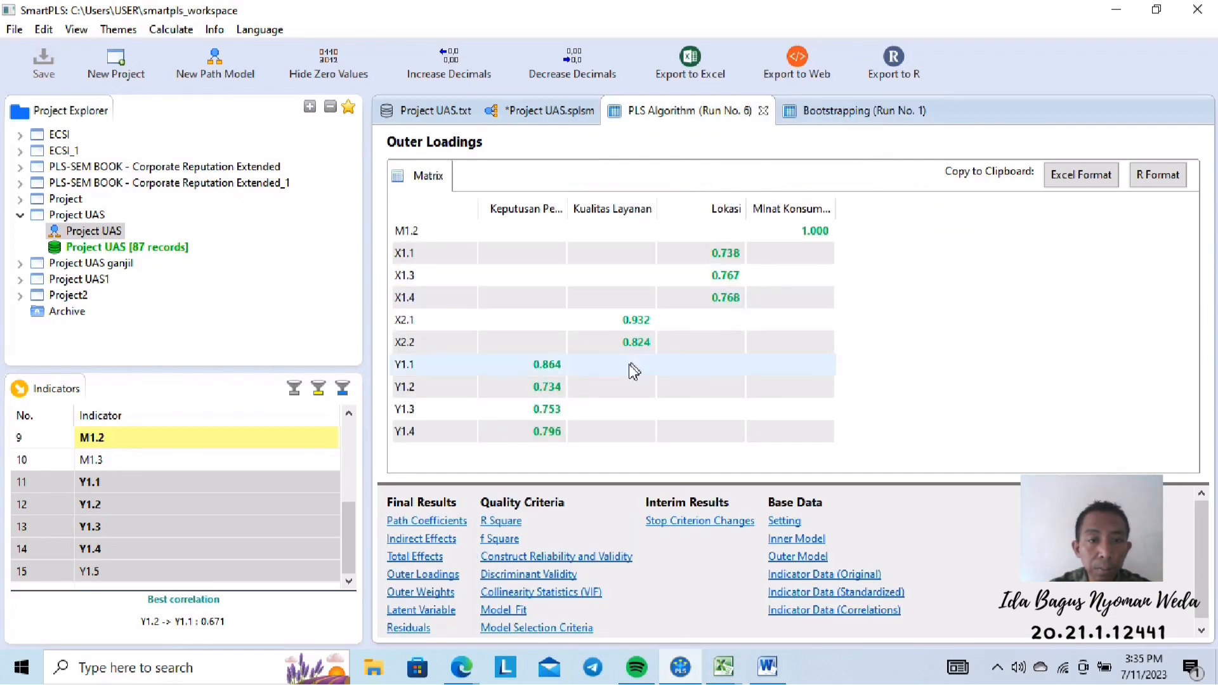
left_click(504, 523)
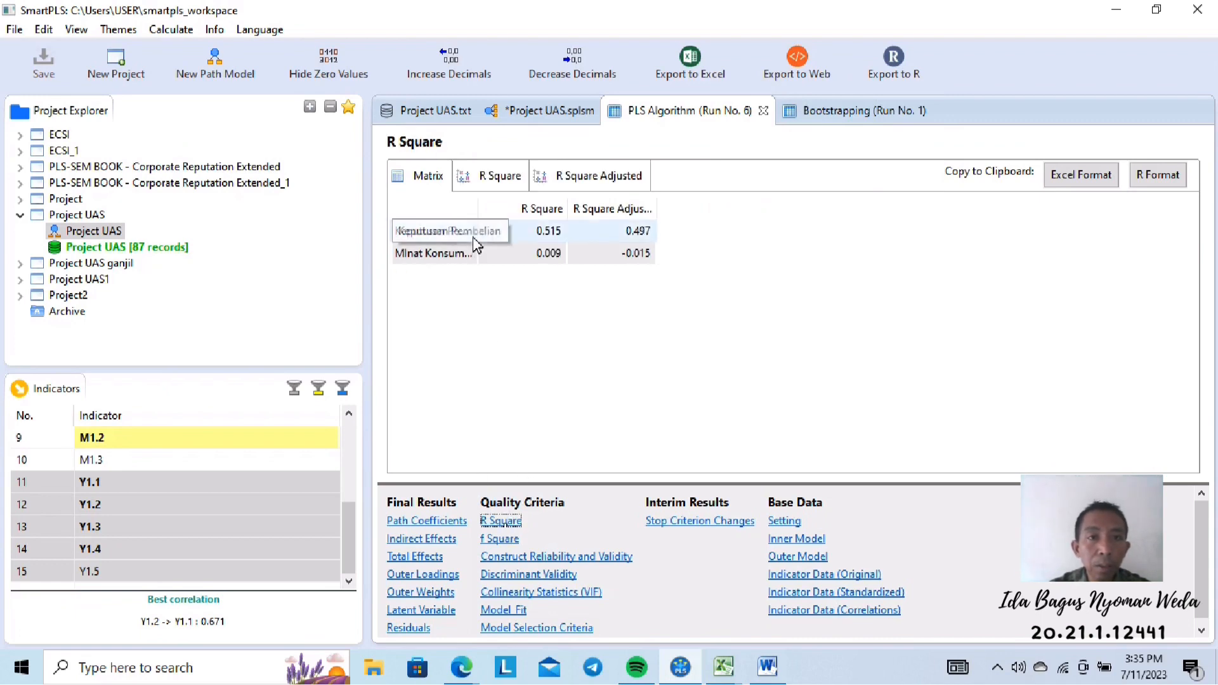
double_click(479, 210)
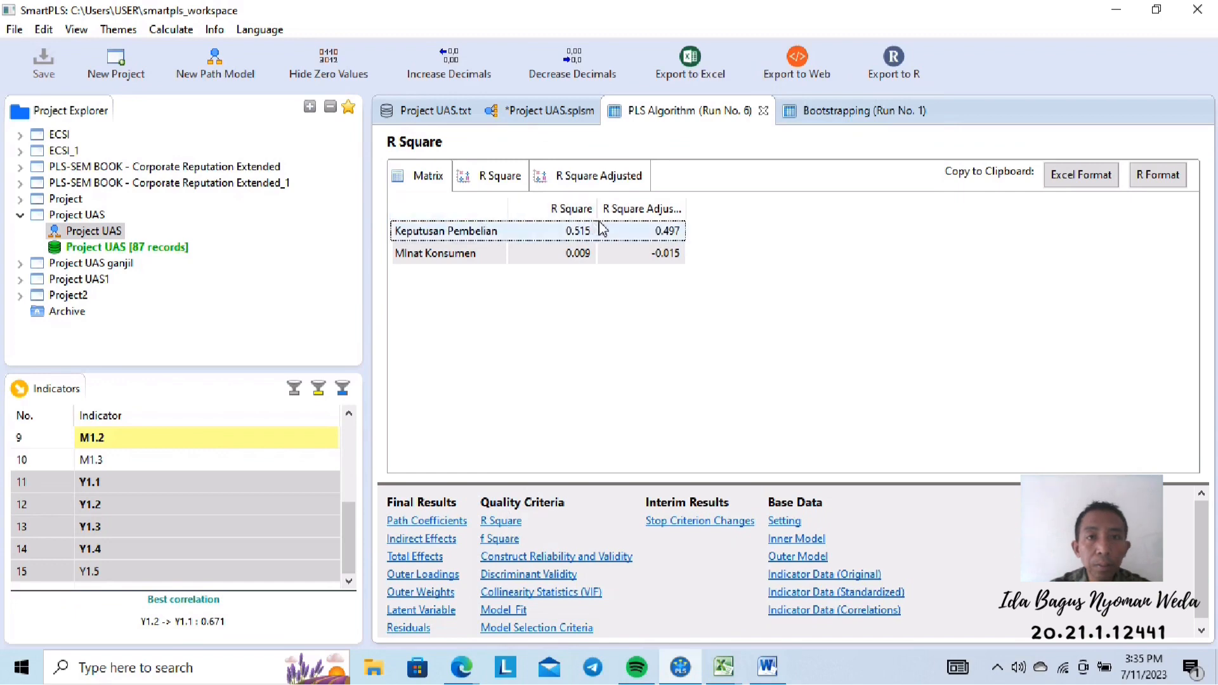